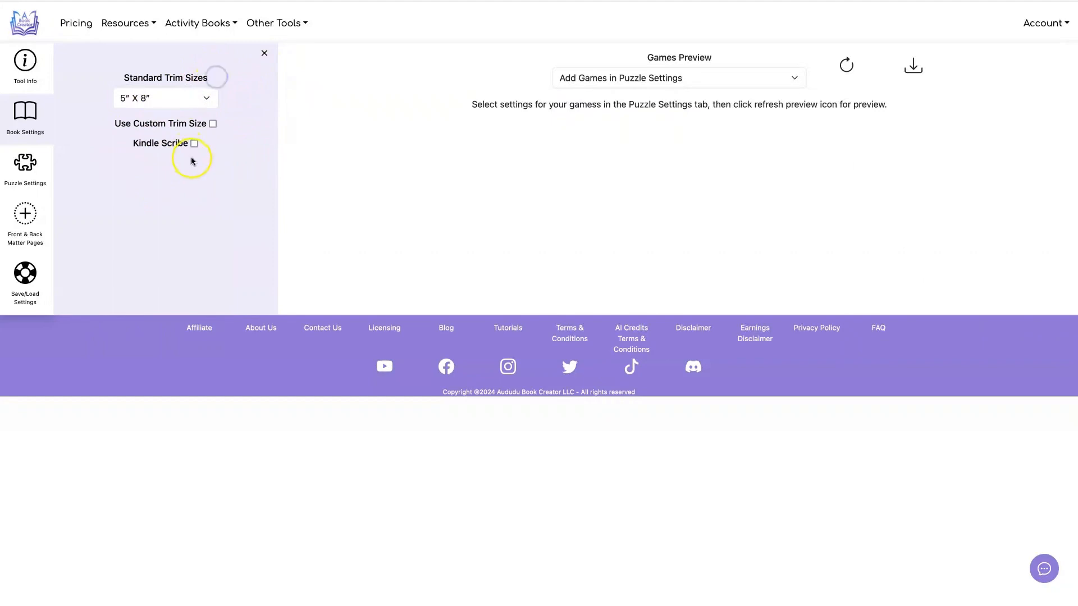
{"action": "left_click", "coordinate": [194, 143]}
{"action": "scroll", "coordinate": [194, 143], "scroll_direction": "down", "scroll_amount": 2}
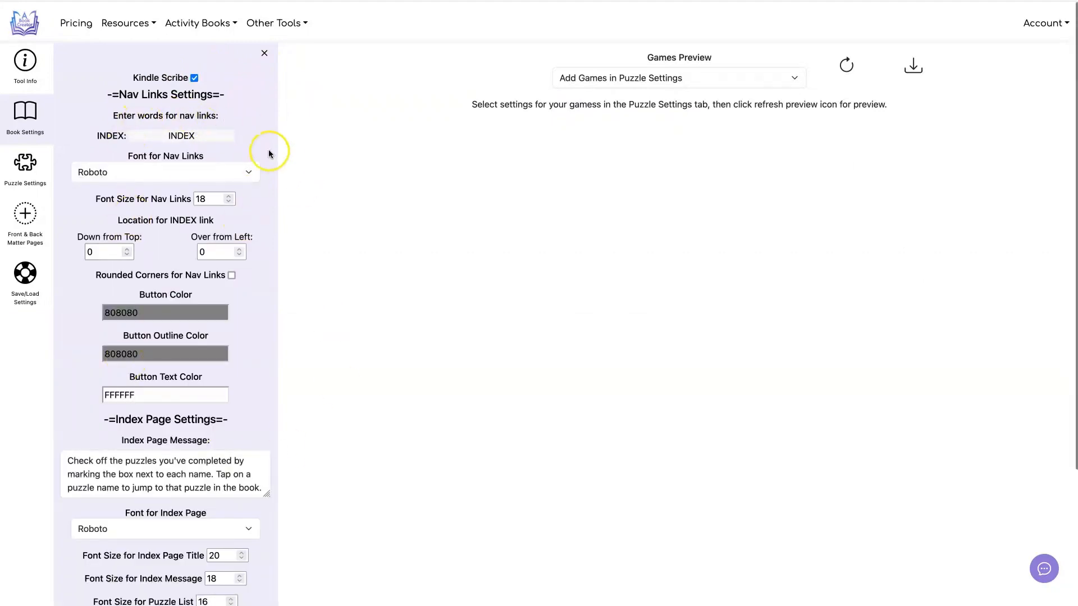
{"action": "left_click", "coordinate": [194, 78]}
Step: Set the book's standard trim size to 8.5" X 11"
{"action": "left_click", "coordinate": [199, 101]}
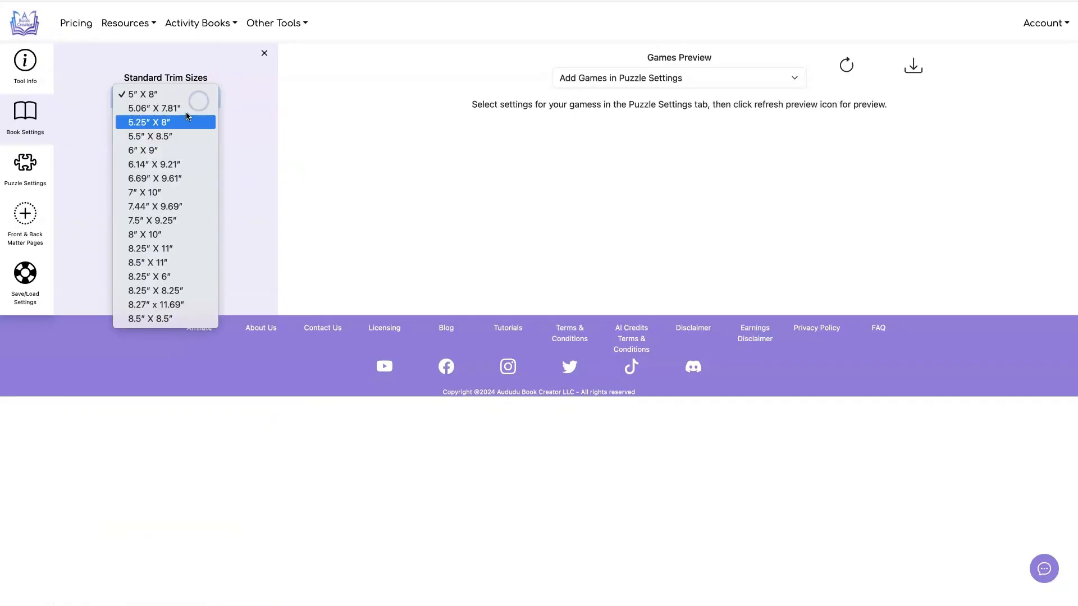
{"action": "left_click", "coordinate": [160, 263]}
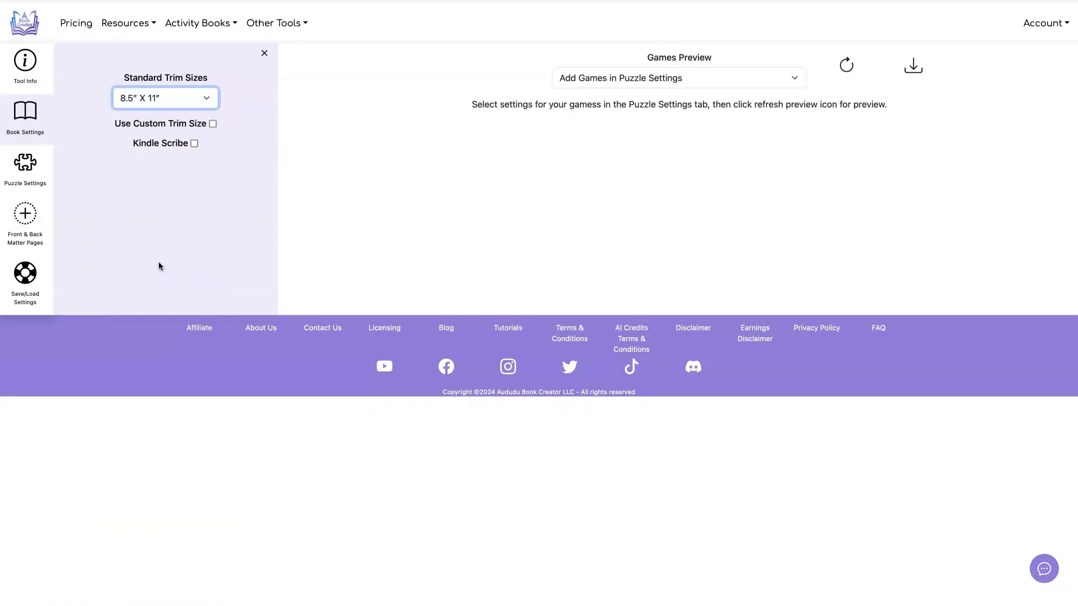
{"action": "left_click", "coordinate": [173, 256]}
Step: Include Dots and Boxes, Four In A Row, Hangman, SIM Game and Tic-Tac-Toe in the book's puzzle settings
{"action": "left_click", "coordinate": [23, 162]}
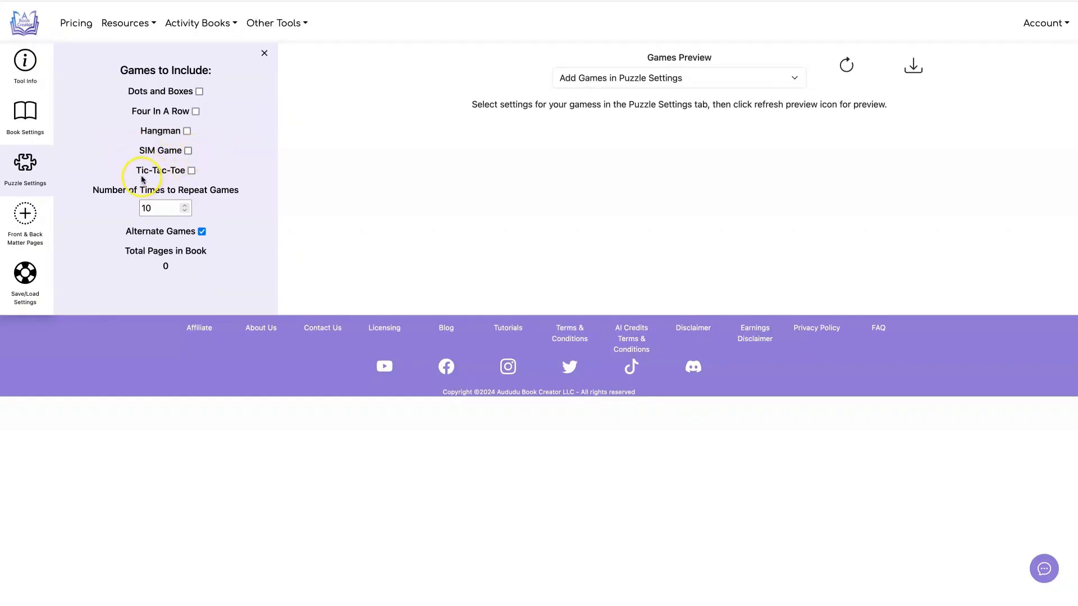
{"action": "left_click", "coordinate": [200, 92]}
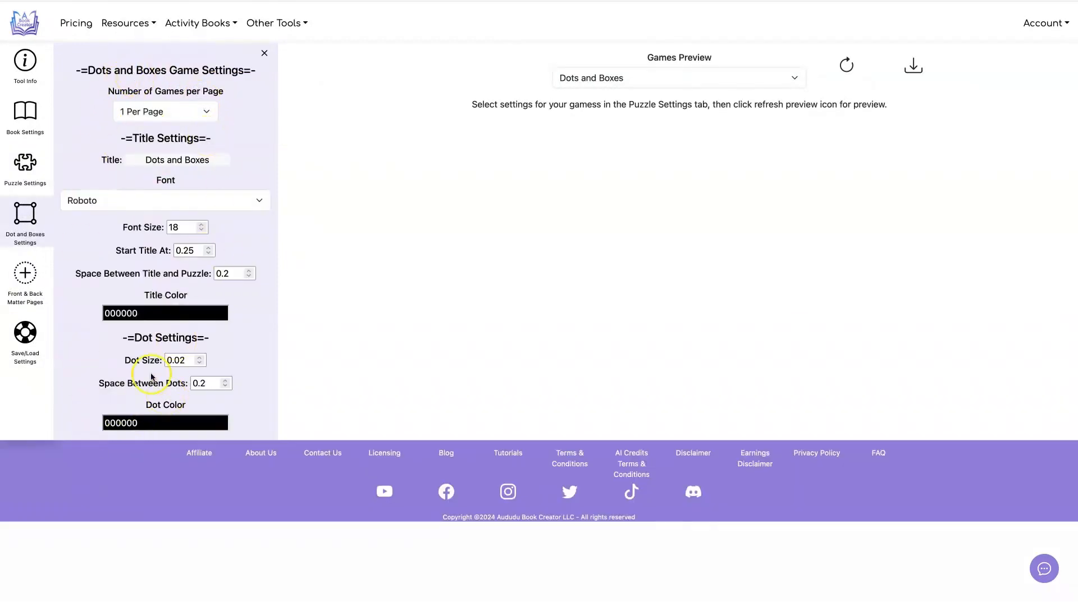
{"action": "left_click", "coordinate": [25, 175]}
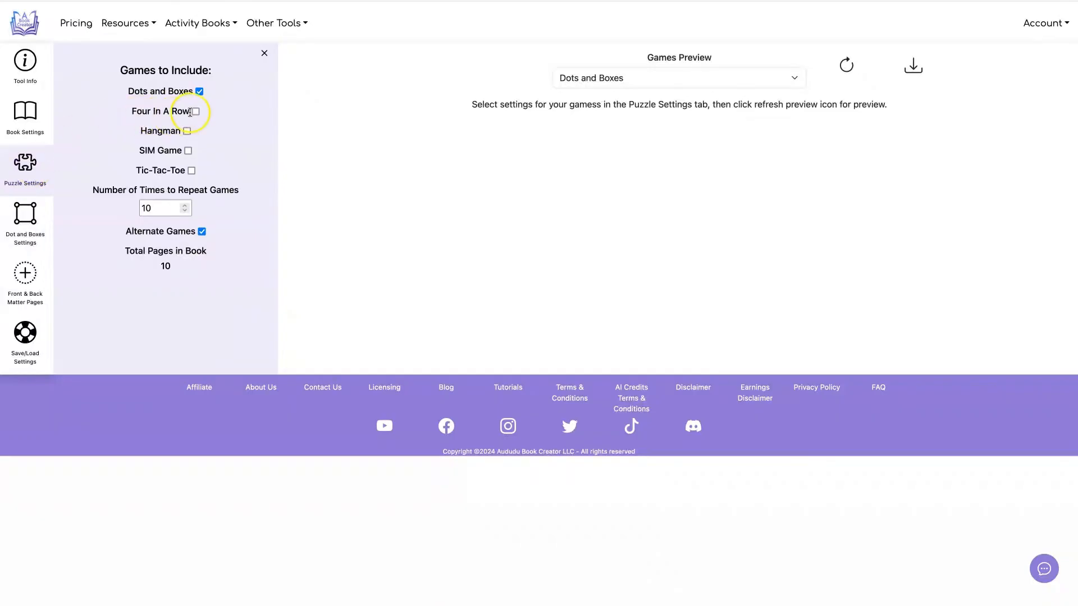
{"action": "left_click", "coordinate": [195, 111]}
{"action": "left_click", "coordinate": [187, 131]}
{"action": "left_click", "coordinate": [188, 150]}
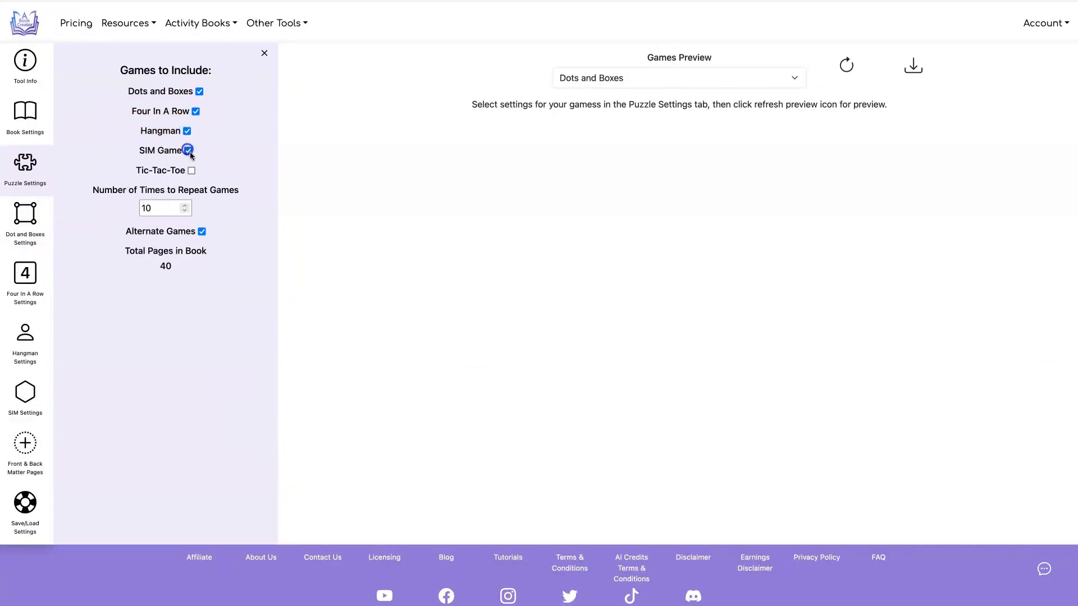
{"action": "left_click", "coordinate": [192, 170]}
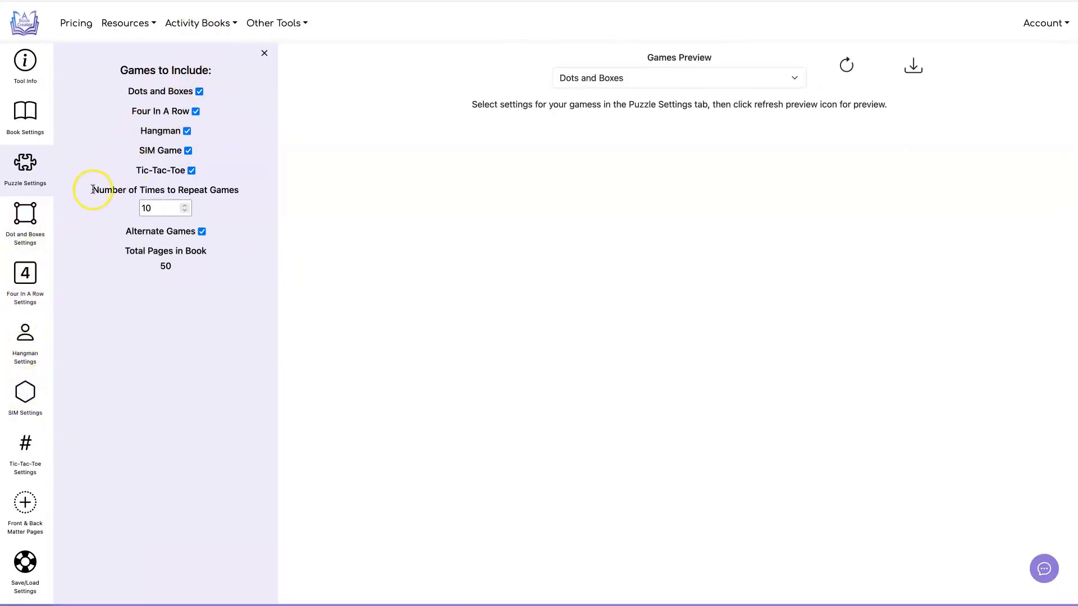
{"action": "left_click_drag", "start_coordinate": [93, 189], "coordinate": [249, 190]}
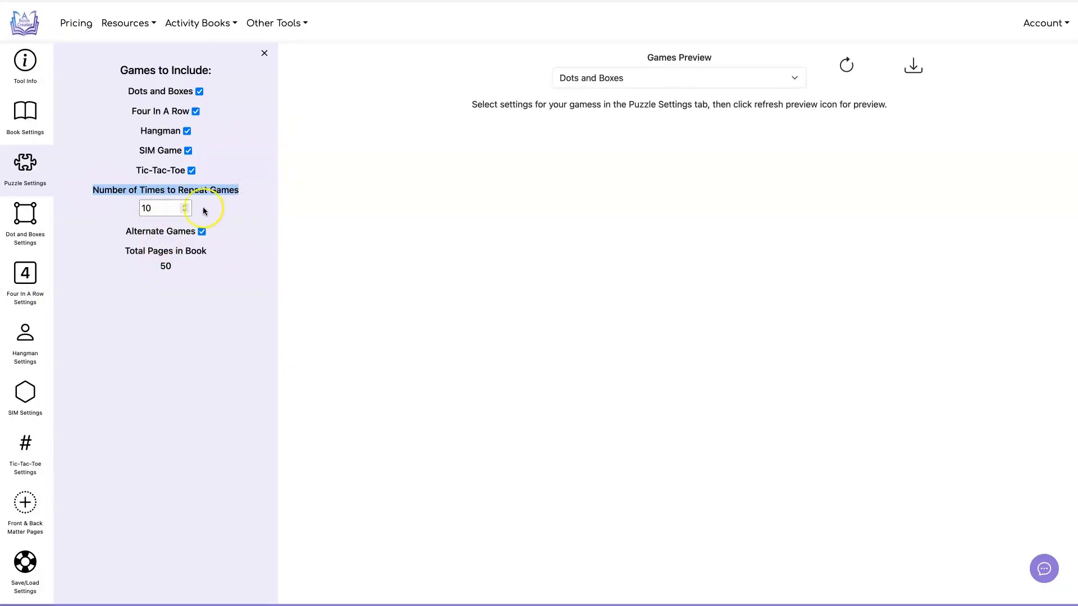
{"action": "left_click", "coordinate": [190, 283]}
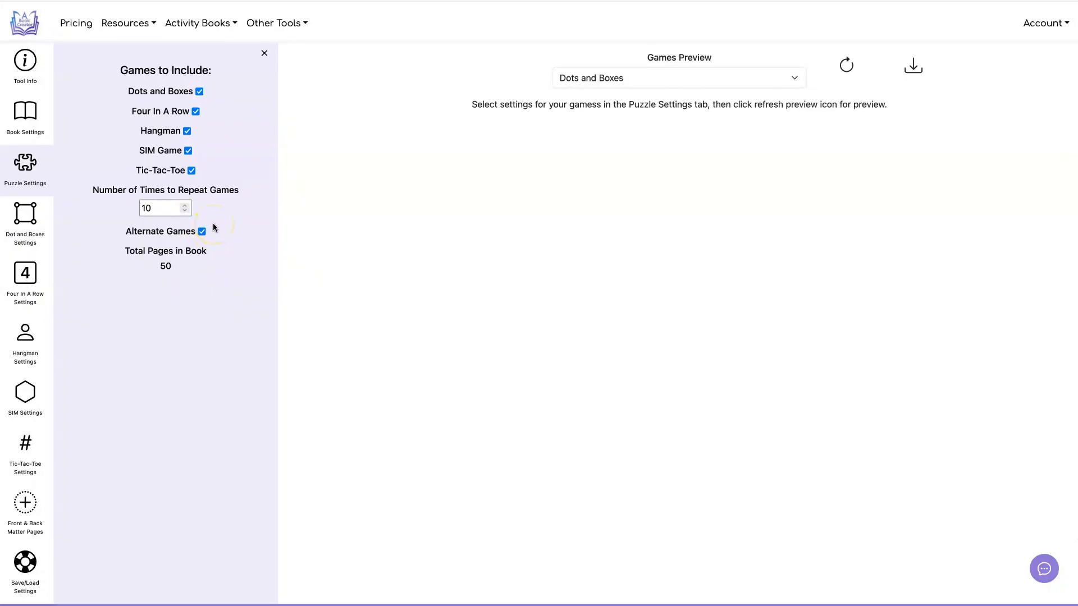
Step: Refresh the games preview and view the Four In A Row, Hangman, SIM and Tic-Tac-Toe pages, returning to Dots and Boxes
{"action": "left_click", "coordinate": [847, 65]}
{"action": "left_click", "coordinate": [784, 76]}
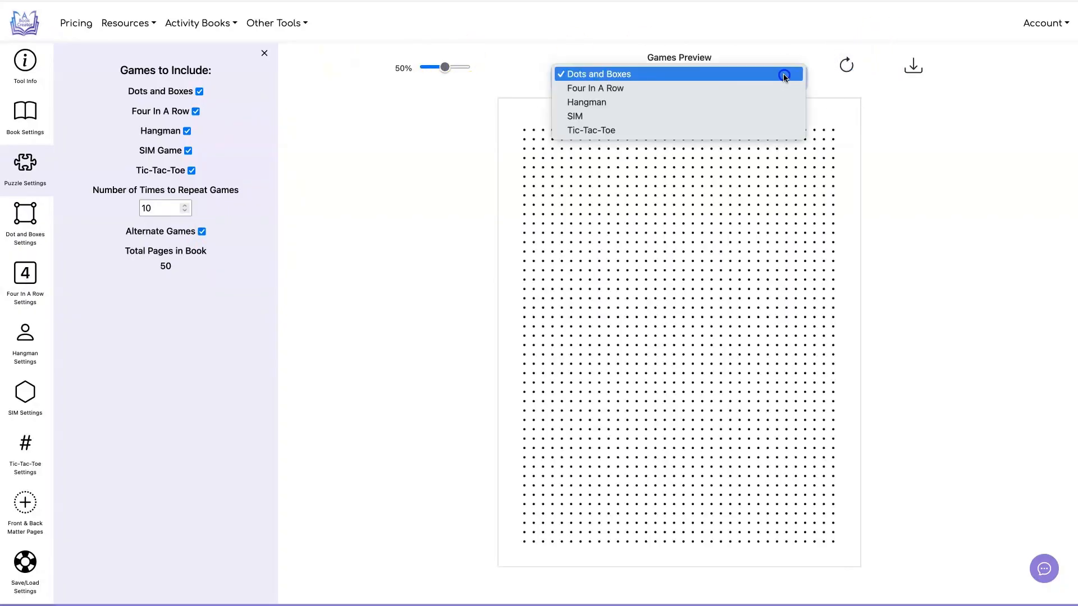
{"action": "left_click", "coordinate": [785, 86]}
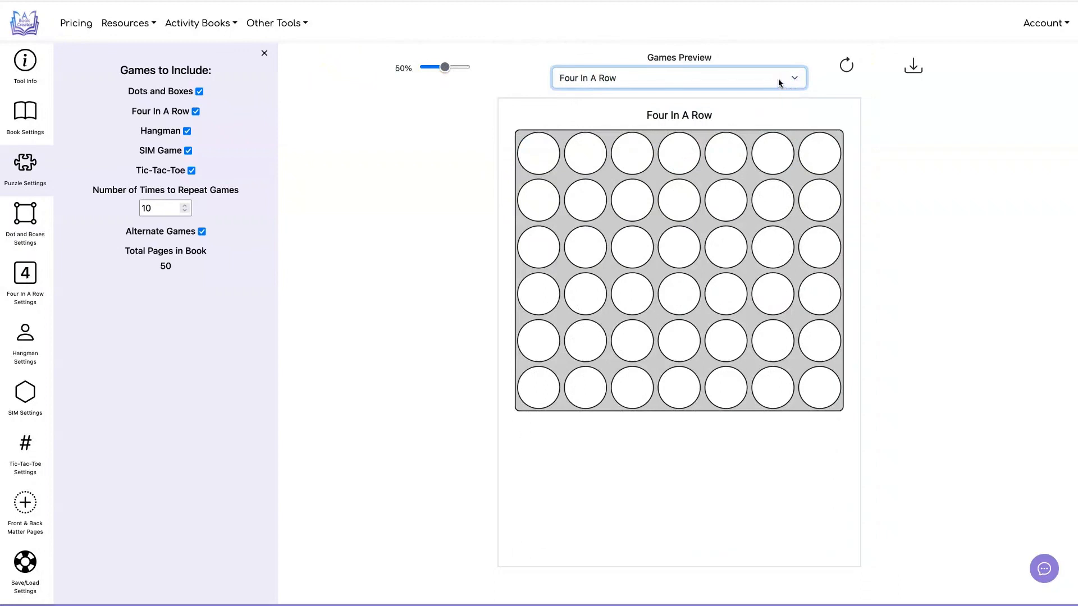
{"action": "left_click", "coordinate": [778, 80]}
{"action": "left_click", "coordinate": [777, 85]}
{"action": "left_click", "coordinate": [776, 80]}
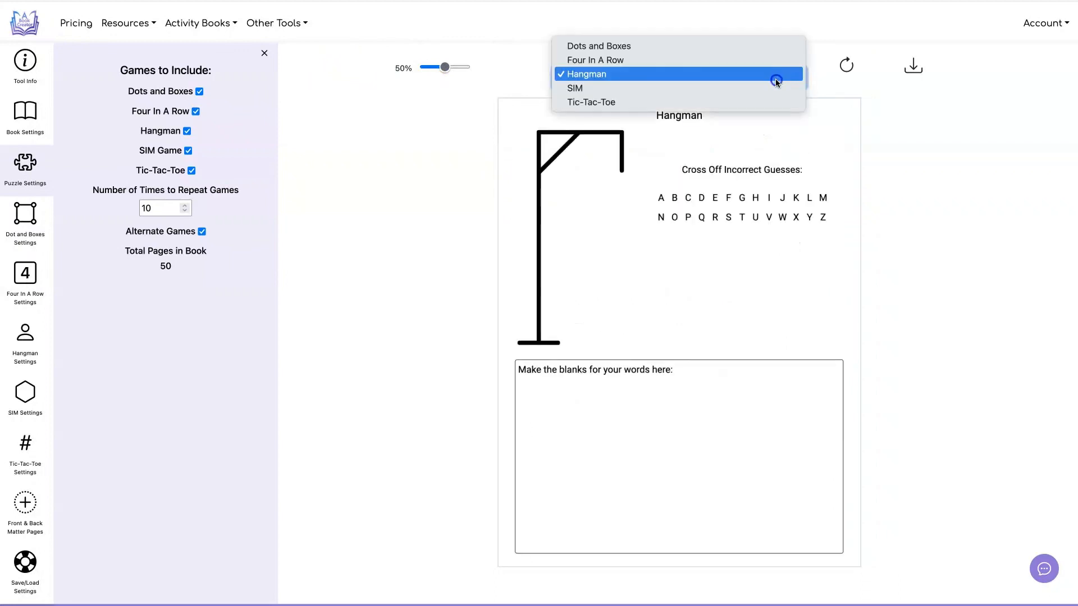
{"action": "left_click", "coordinate": [776, 87]}
{"action": "left_click", "coordinate": [775, 83]}
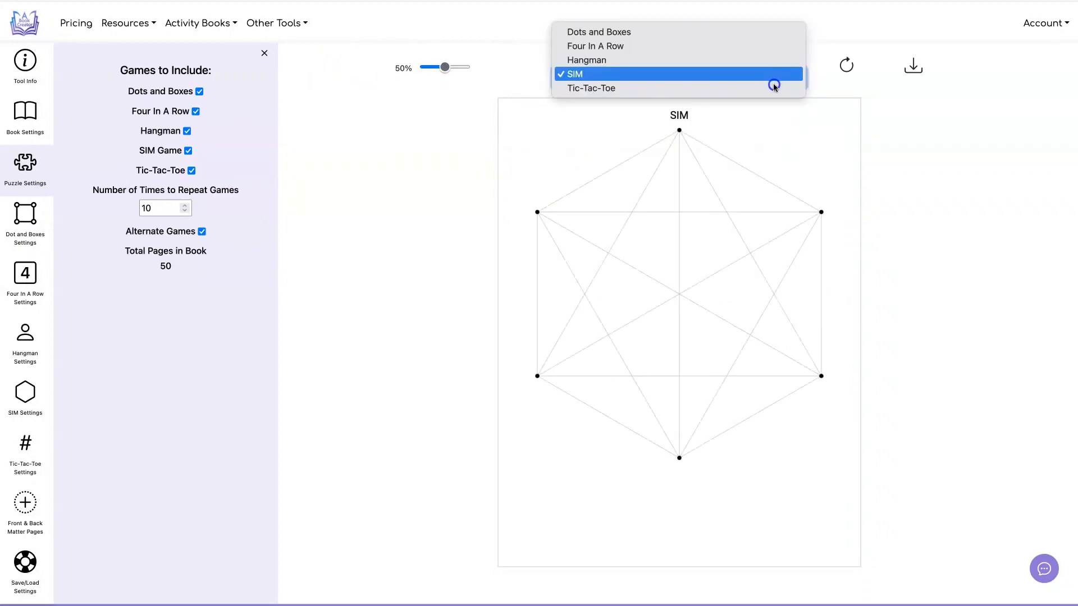
{"action": "left_click", "coordinate": [774, 87]}
{"action": "left_click", "coordinate": [782, 75]}
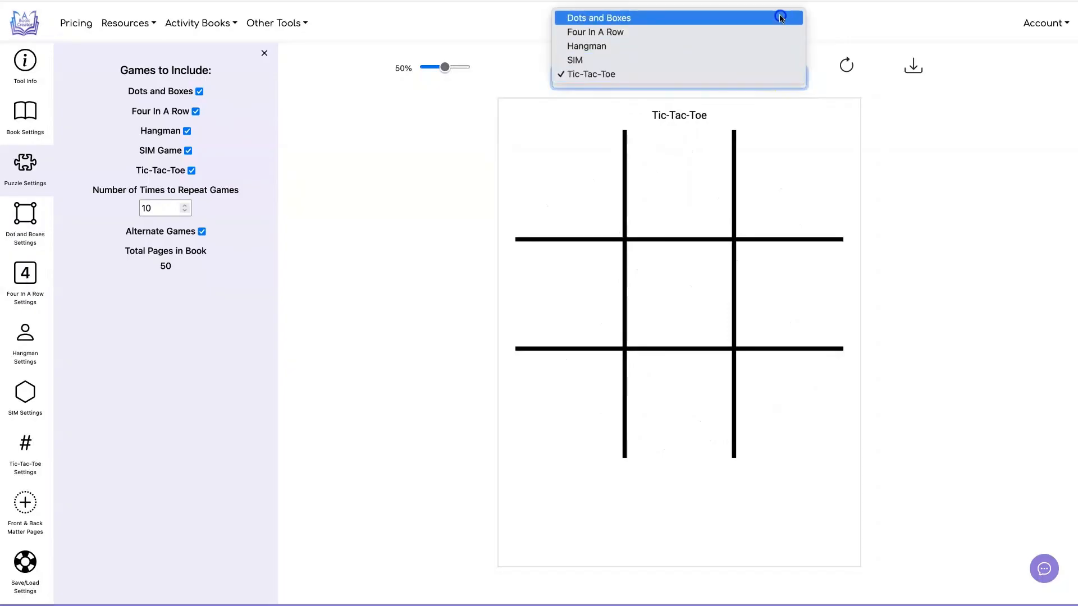
{"action": "left_click", "coordinate": [777, 16]}
Step: Download the game book as a PDF with Alternate Games enabled, look through its page order and close it
{"action": "left_click", "coordinate": [915, 66]}
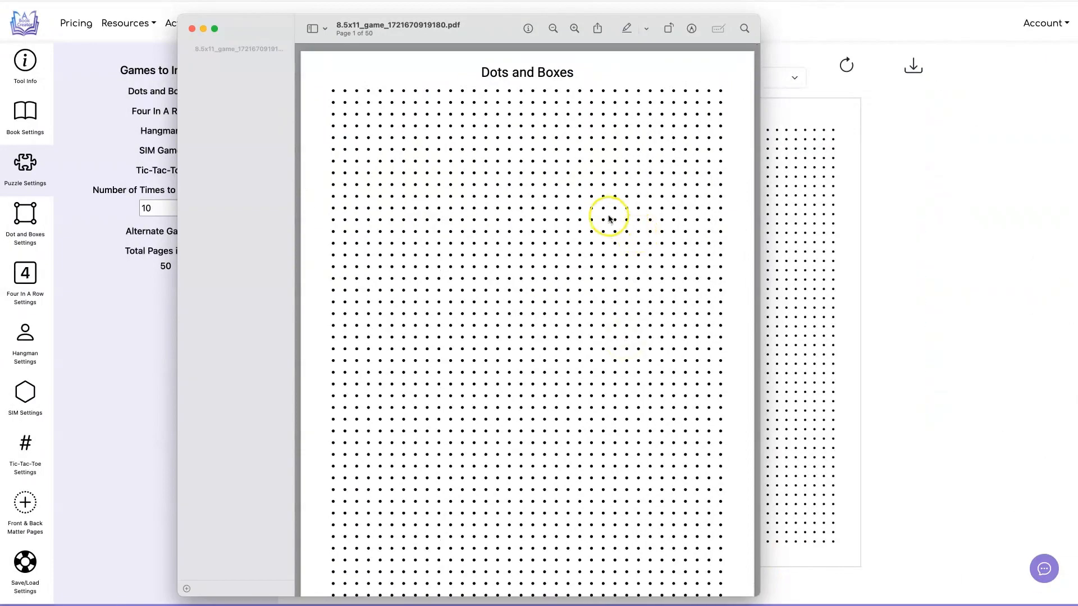
{"action": "scroll", "coordinate": [602, 210], "scroll_direction": "down", "scroll_amount": 15}
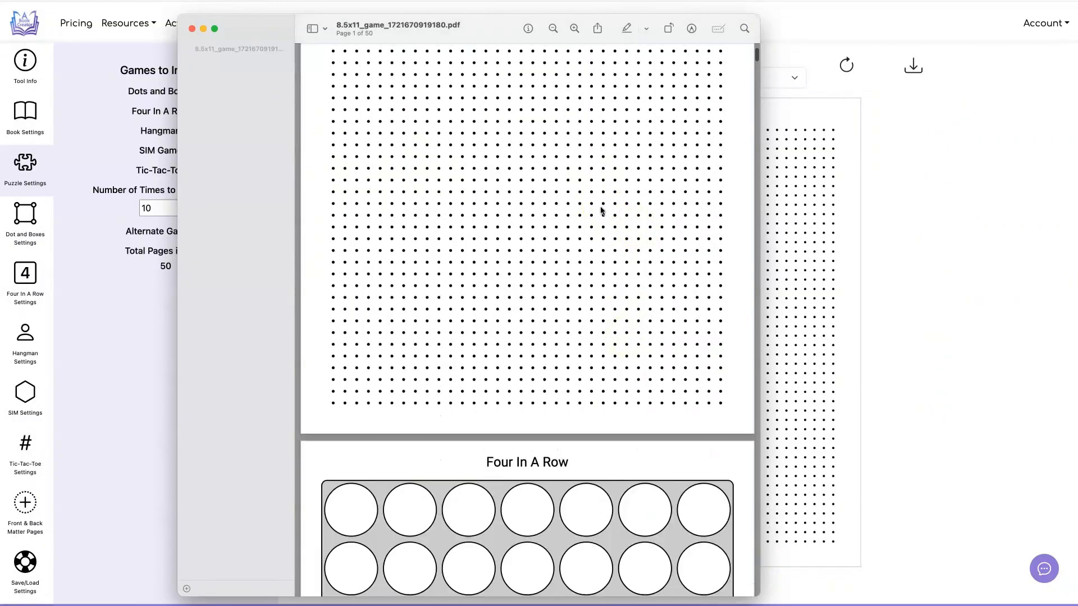
{"action": "scroll", "coordinate": [601, 211], "scroll_direction": "down", "scroll_amount": 20}
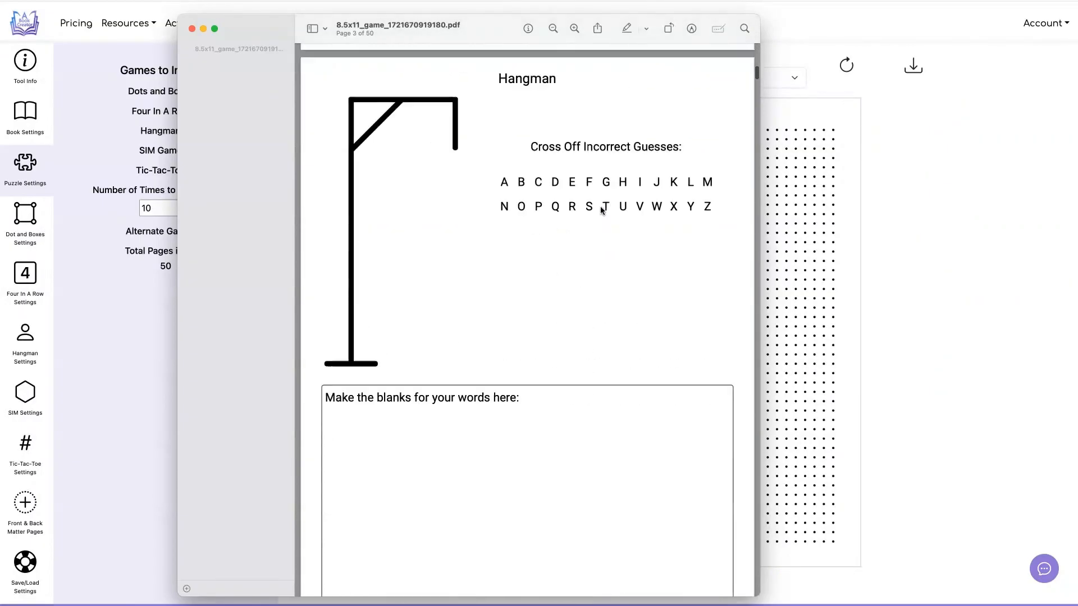
{"action": "scroll", "coordinate": [601, 210], "scroll_direction": "down", "scroll_amount": 20}
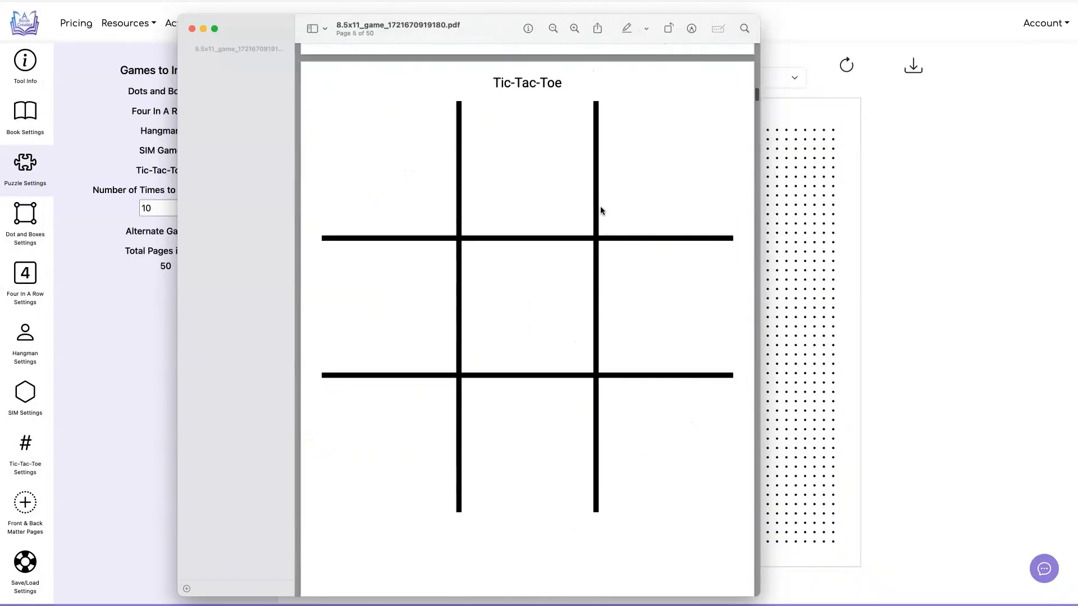
{"action": "scroll", "coordinate": [601, 211], "scroll_direction": "down", "scroll_amount": 20}
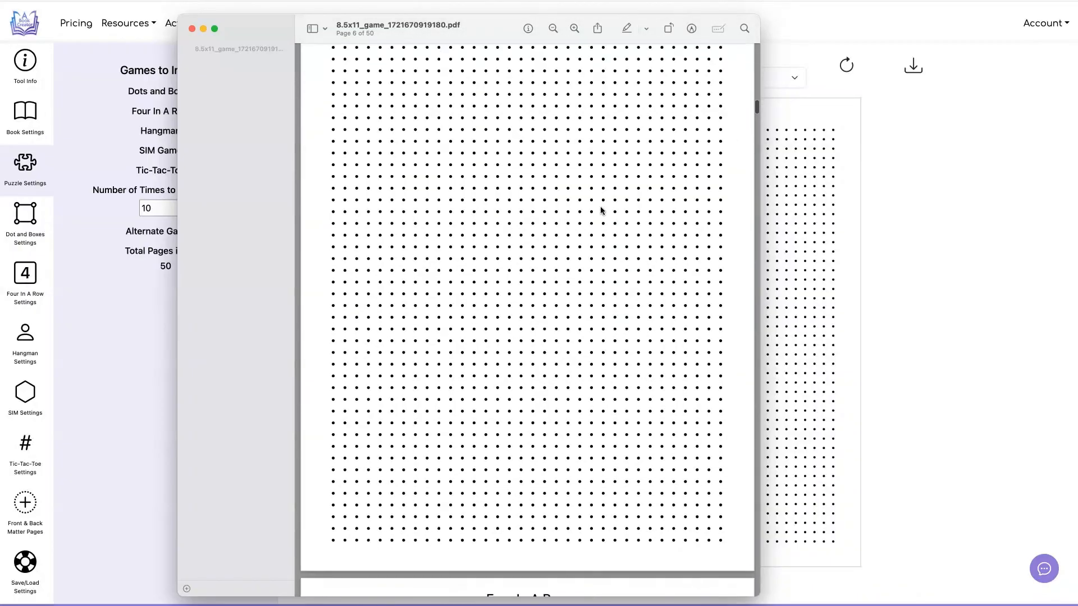
{"action": "scroll", "coordinate": [601, 211], "scroll_direction": "down", "scroll_amount": 20}
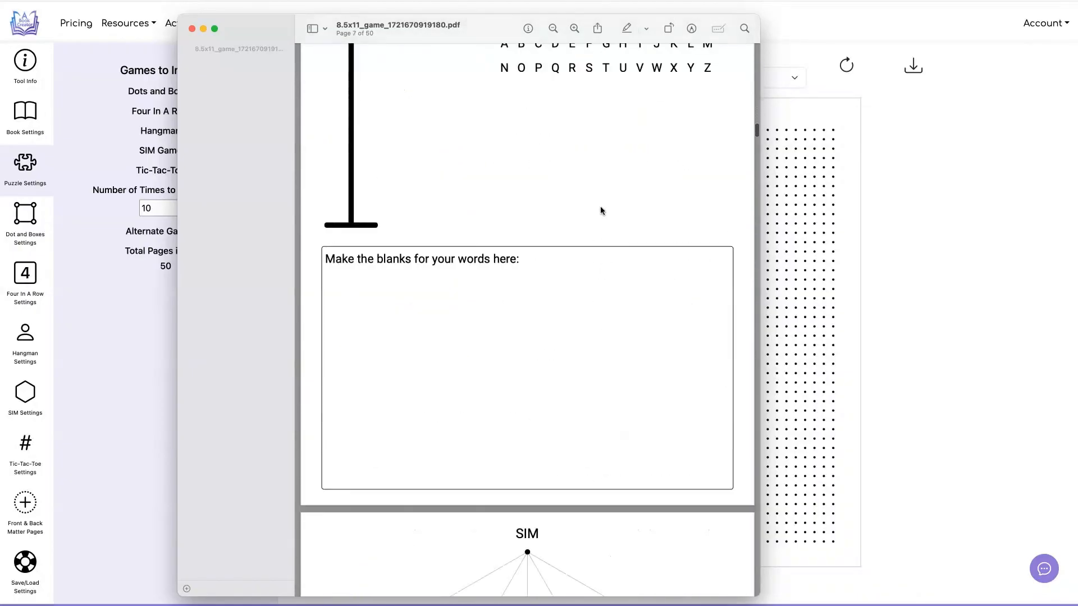
{"action": "left_click", "coordinate": [191, 28]}
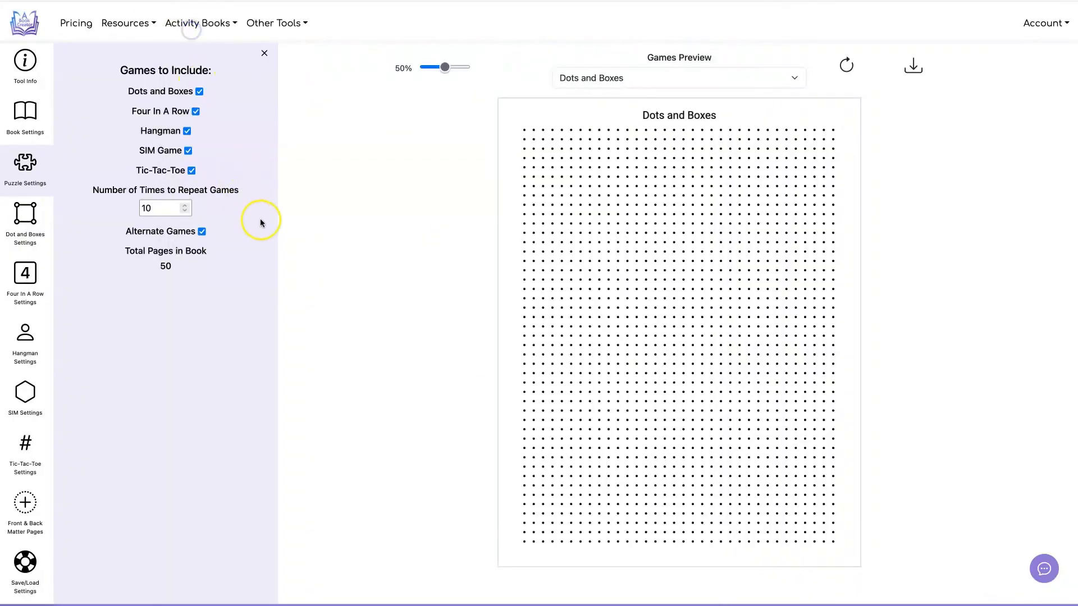
Step: Turn off Alternate Games and download the game book as a PDF again
{"action": "left_click", "coordinate": [201, 231]}
{"action": "left_click", "coordinate": [913, 68]}
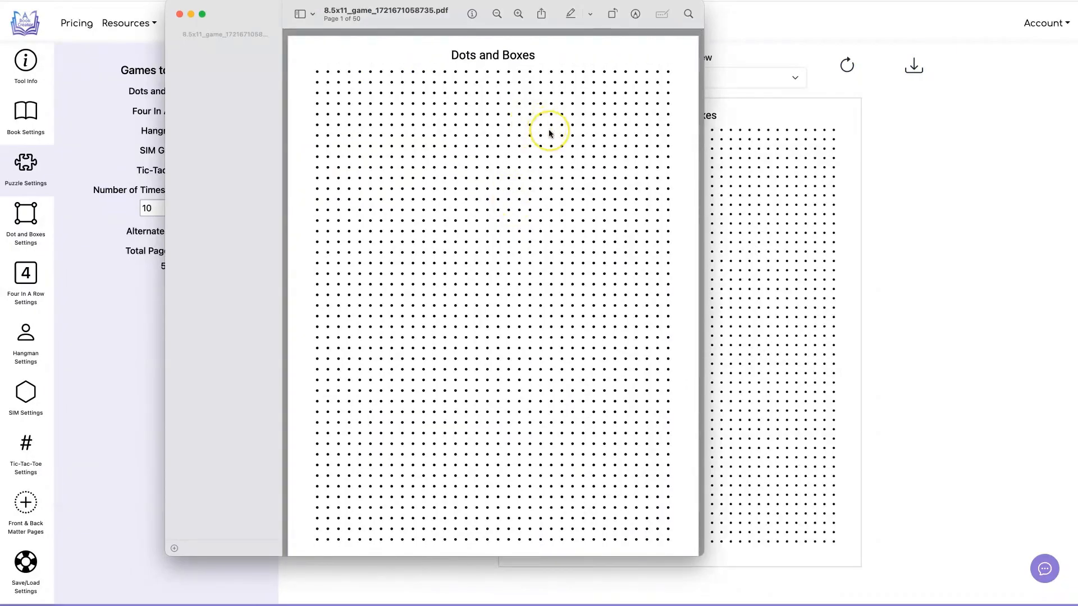
Step: Examine how the game pages are ordered in the newly downloaded PDF, and close it
{"action": "scroll", "coordinate": [550, 133], "scroll_direction": "down", "scroll_amount": 10}
{"action": "scroll", "coordinate": [550, 133], "scroll_direction": "up", "scroll_amount": 6}
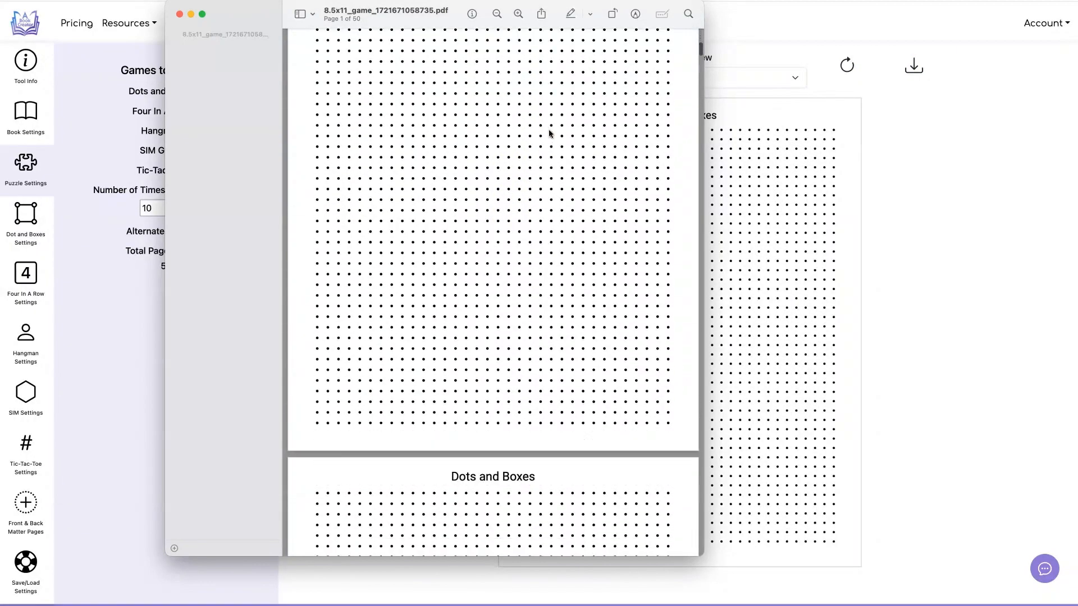
{"action": "scroll", "coordinate": [550, 133], "scroll_direction": "down", "scroll_amount": 15}
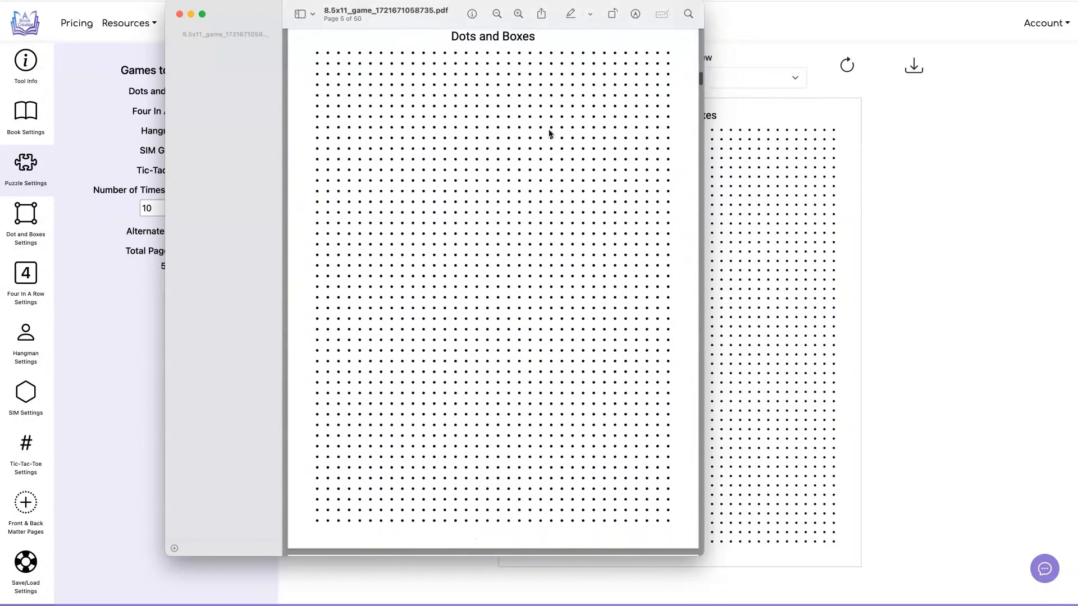
{"action": "scroll", "coordinate": [549, 133], "scroll_direction": "down", "scroll_amount": 12}
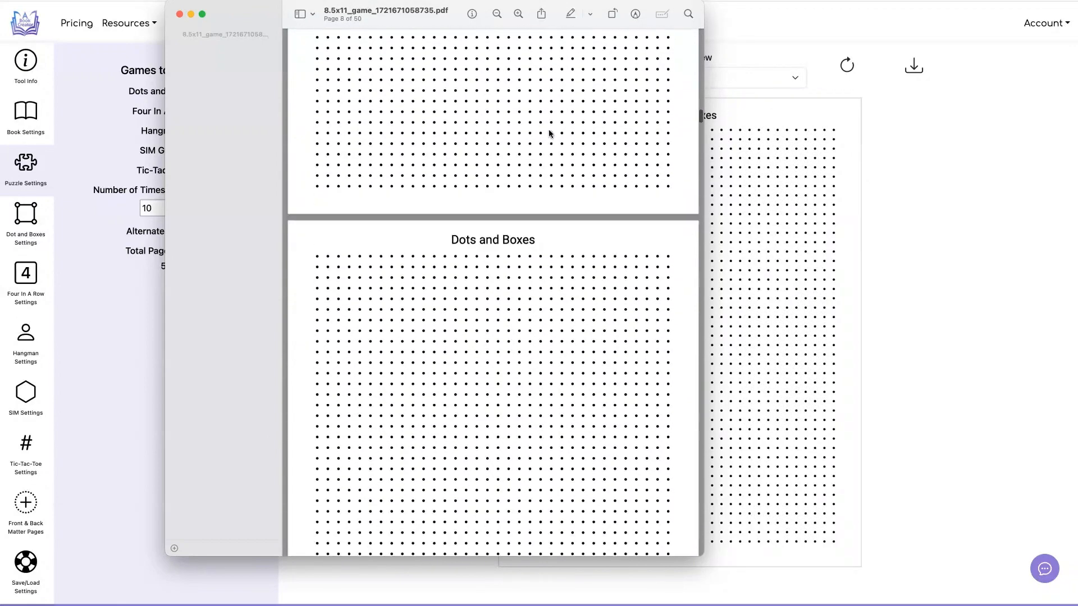
{"action": "scroll", "coordinate": [550, 133], "scroll_direction": "down", "scroll_amount": 12}
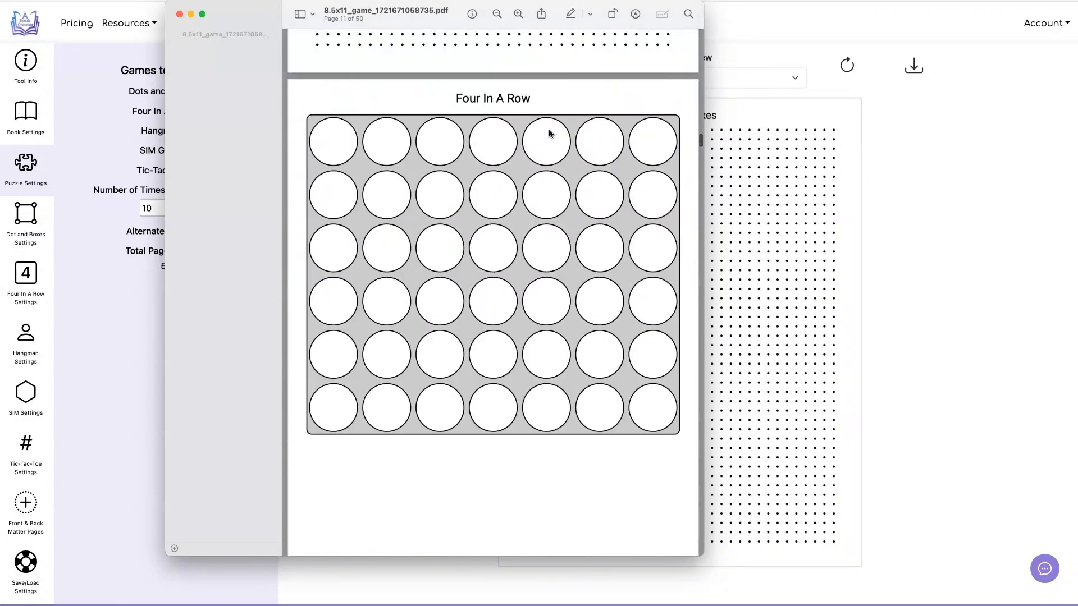
{"action": "scroll", "coordinate": [549, 133], "scroll_direction": "down", "scroll_amount": 8}
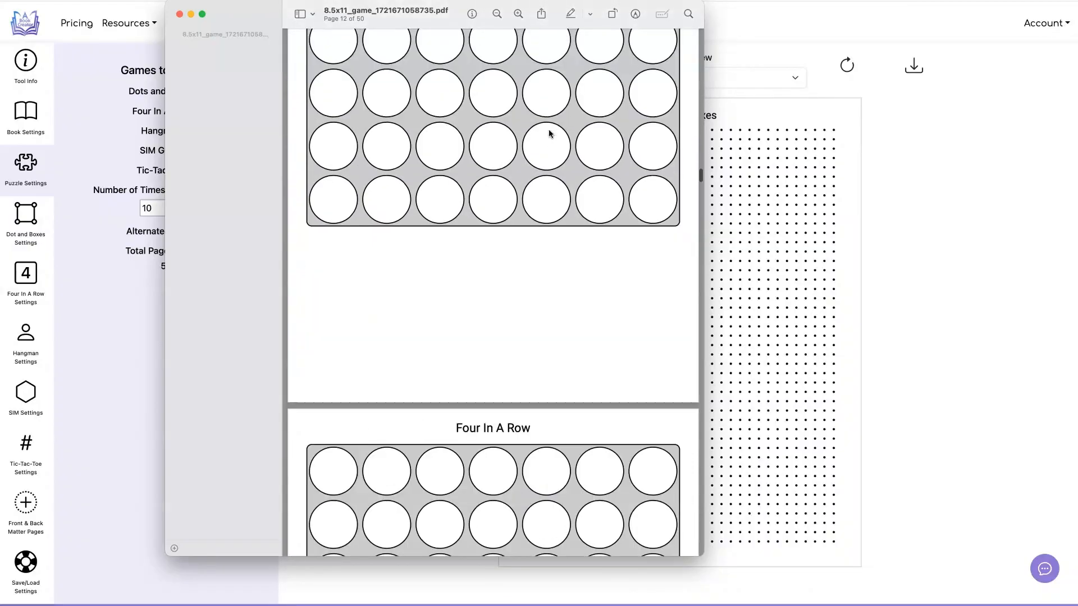
{"action": "scroll", "coordinate": [550, 133], "scroll_direction": "down", "scroll_amount": 20}
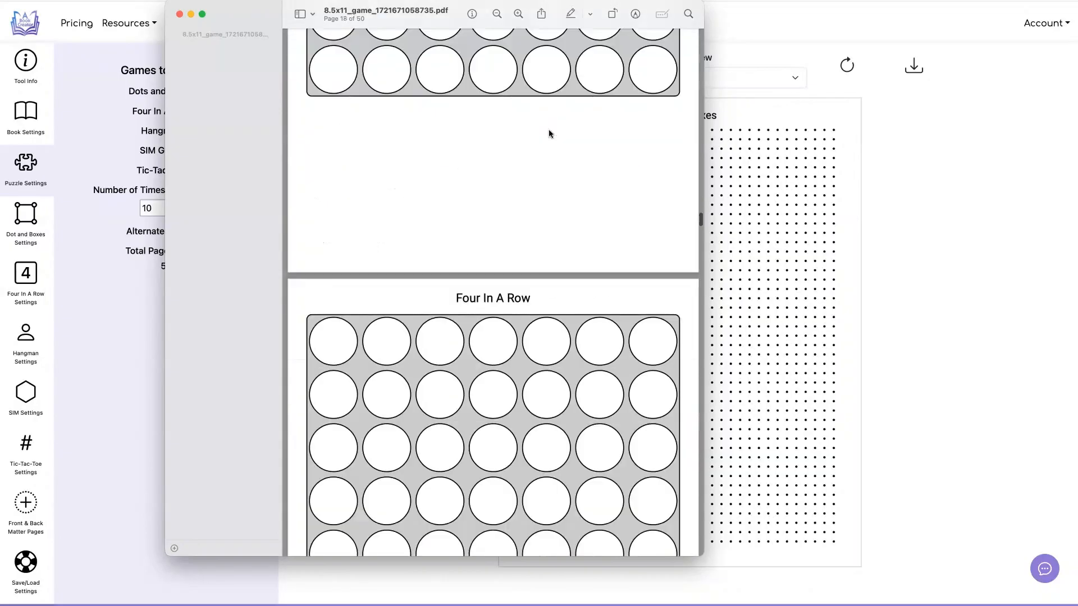
{"action": "scroll", "coordinate": [550, 134], "scroll_direction": "down", "scroll_amount": 15}
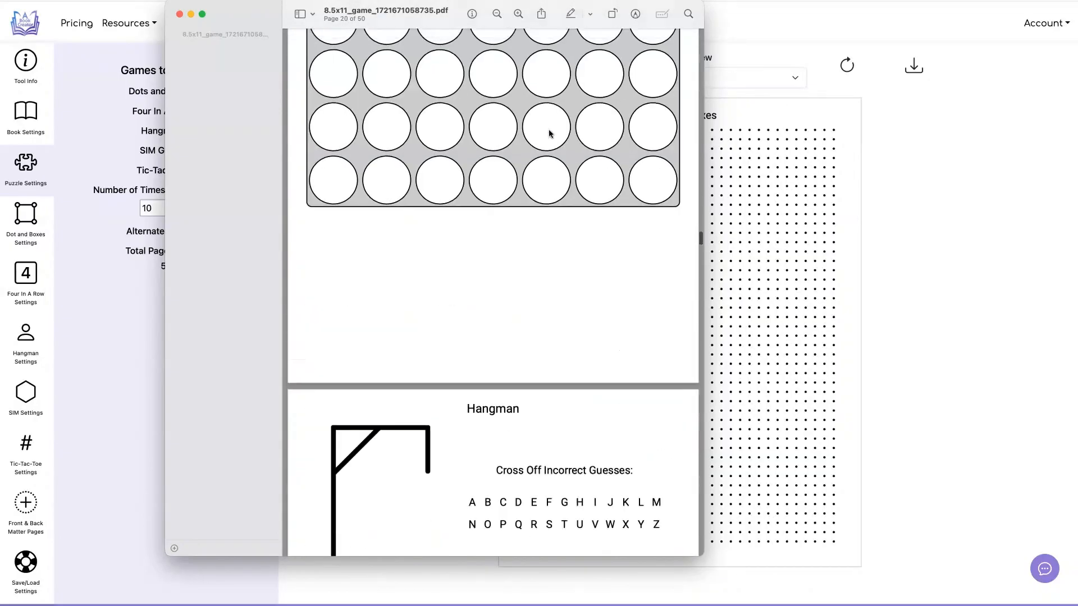
{"action": "scroll", "coordinate": [550, 133], "scroll_direction": "down", "scroll_amount": 4}
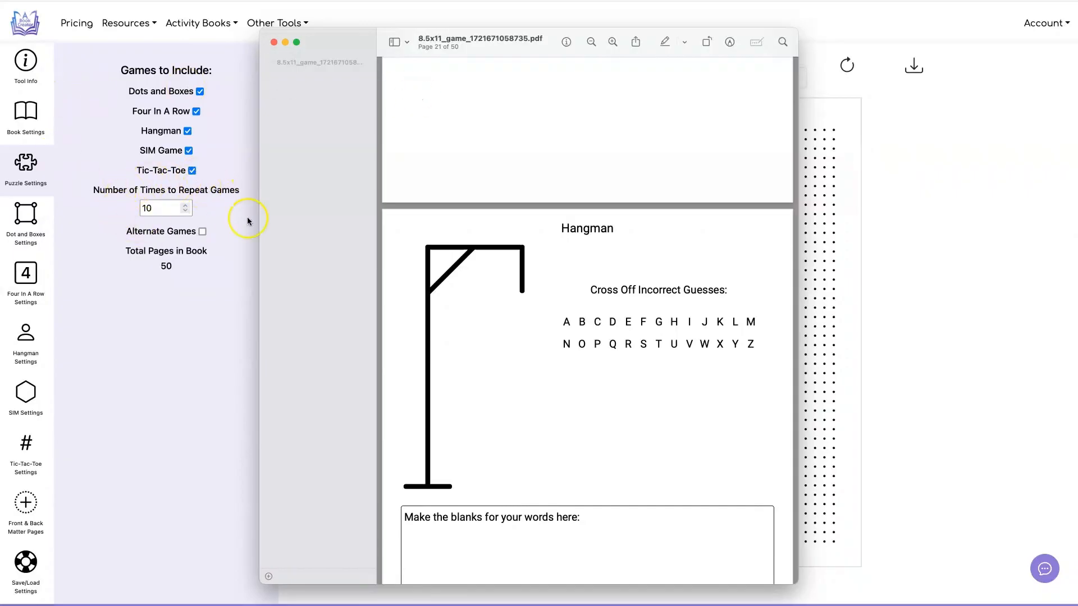
{"action": "left_click", "coordinate": [274, 43]}
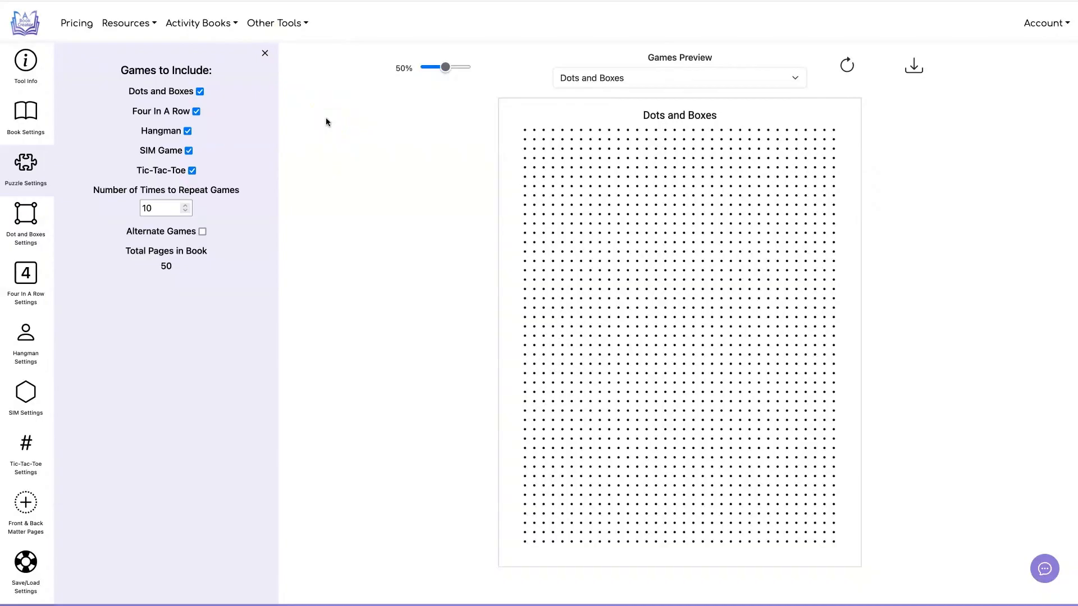
Step: Change the title in the Dots and Boxes game settings to "Dots & Boxes"
{"action": "left_click", "coordinate": [24, 210]}
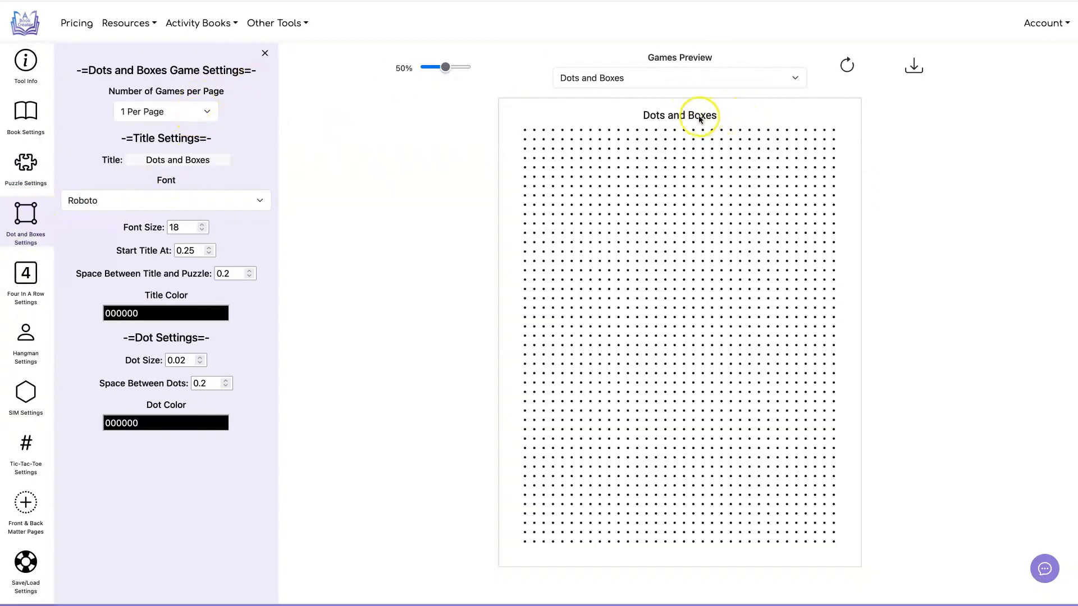
{"action": "left_click", "coordinate": [174, 162]}
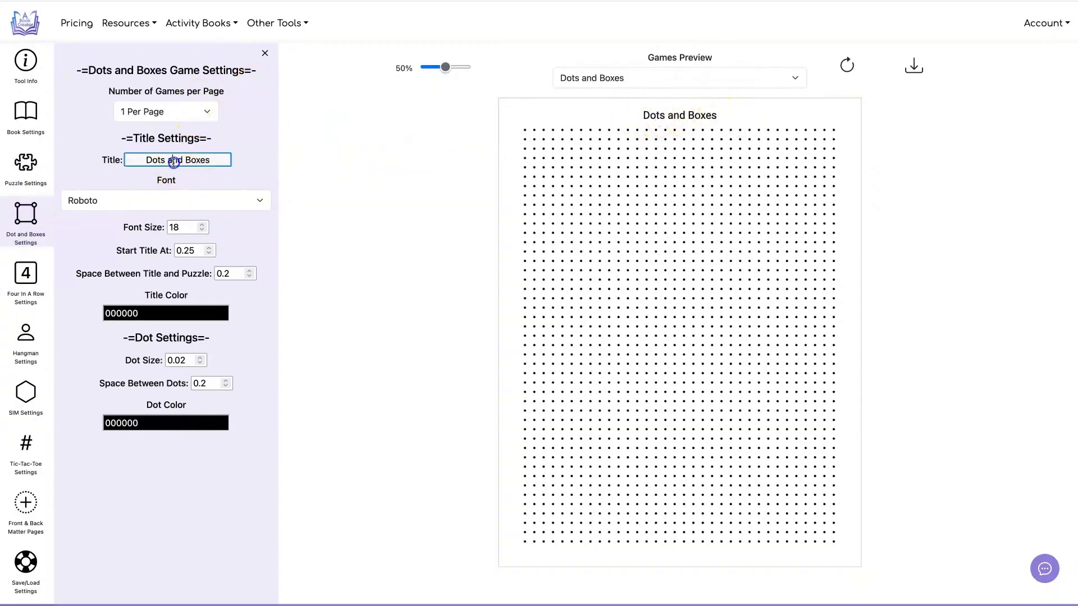
{"action": "double_click", "coordinate": [173, 162]}
{"action": "type", "text": "&"}
{"action": "left_click", "coordinate": [291, 129]}
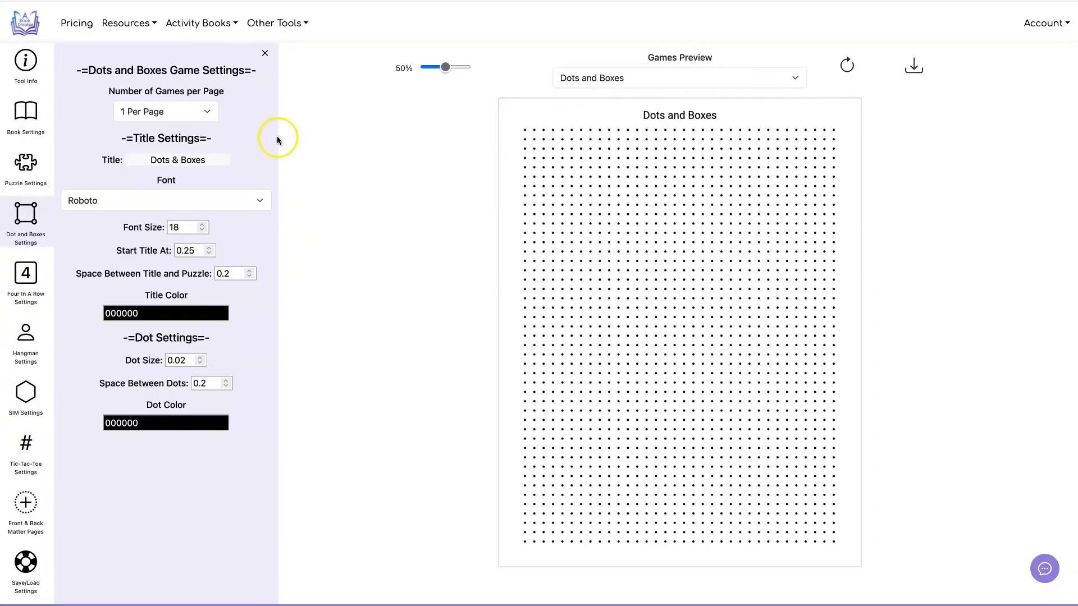
{"action": "left_click", "coordinate": [247, 201]}
{"action": "scroll", "coordinate": [201, 497], "scroll_direction": "down", "scroll_amount": 5}
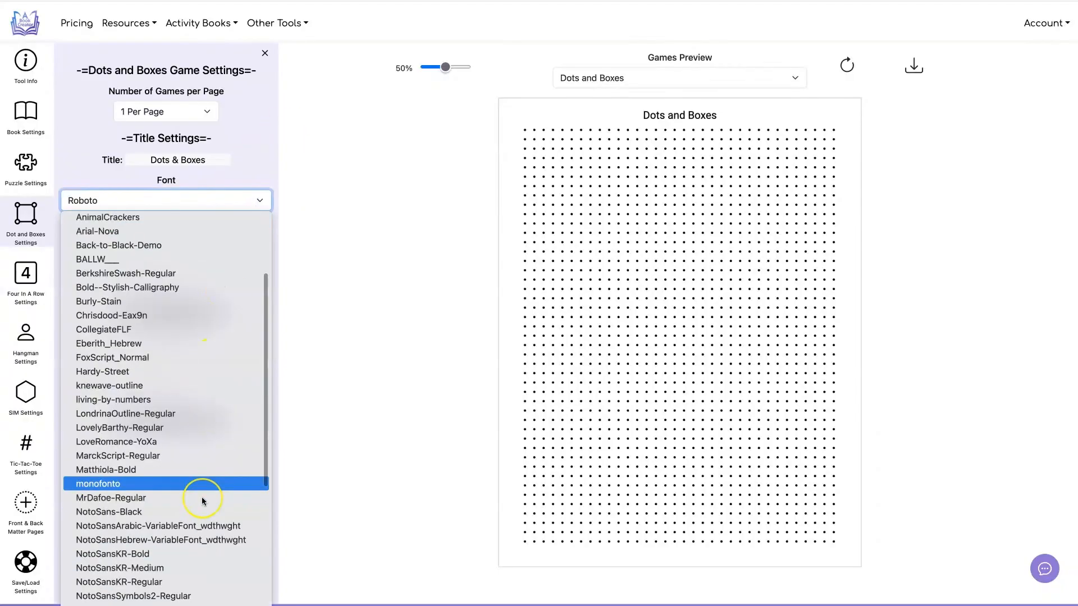
{"action": "scroll", "coordinate": [203, 501], "scroll_direction": "up", "scroll_amount": 5}
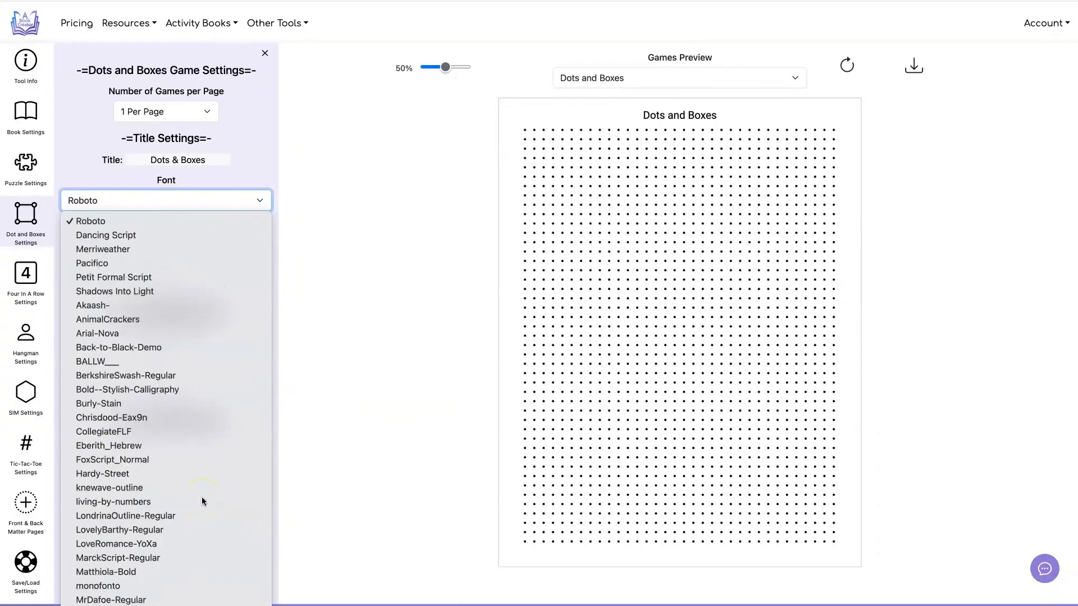
{"action": "left_click", "coordinate": [339, 216]}
{"action": "left_click", "coordinate": [1046, 22]}
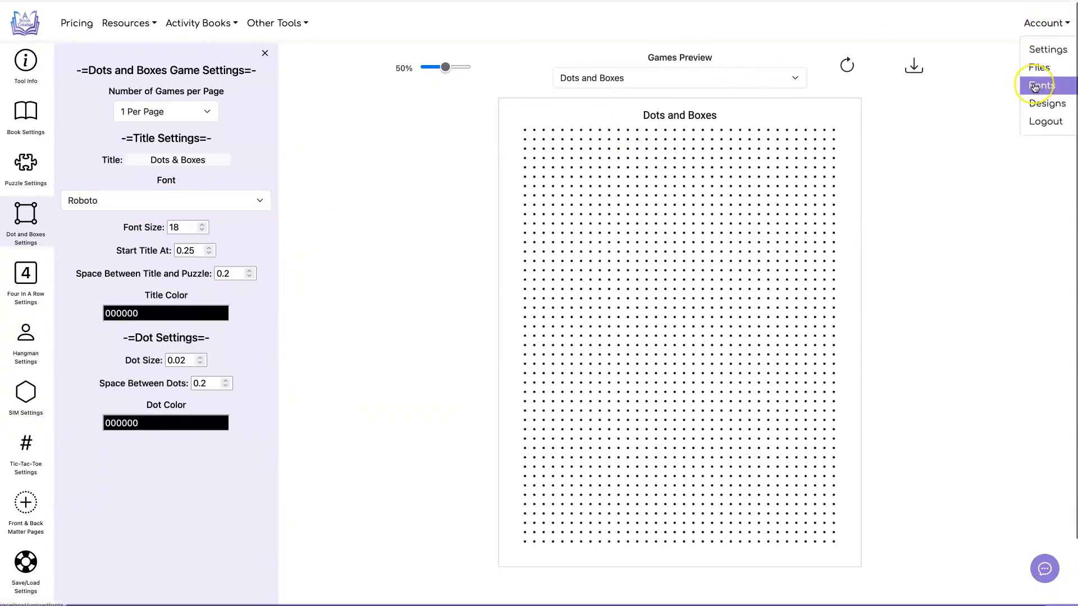
{"action": "left_click", "coordinate": [350, 150]}
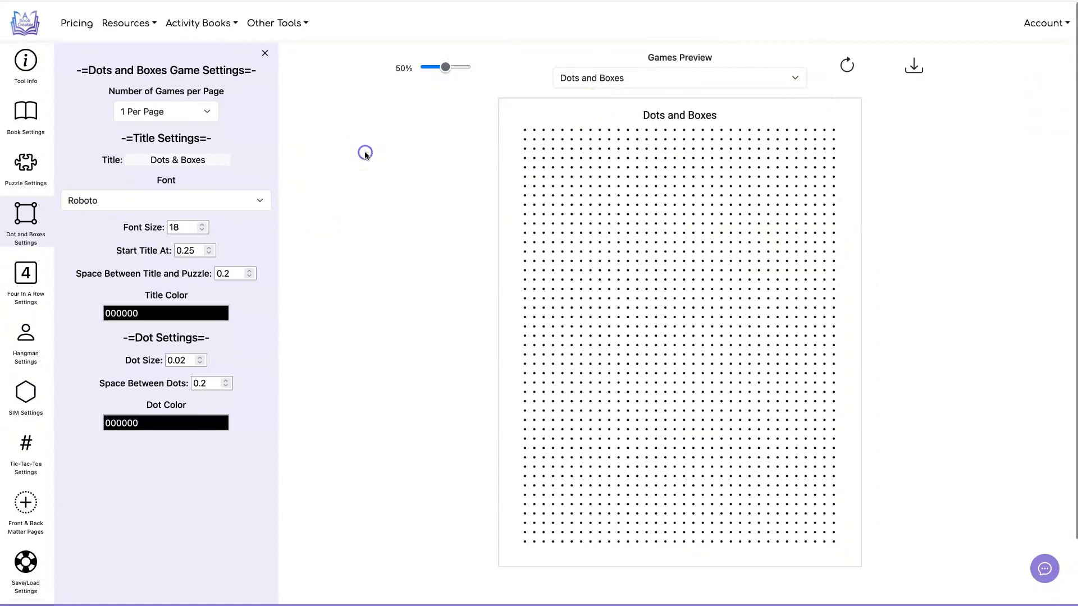
Step: Set the title font size of the Dots and Boxes game to 22
{"action": "left_click", "coordinate": [179, 231]}
{"action": "left_click_drag", "start_coordinate": [178, 234], "coordinate": [160, 231]}
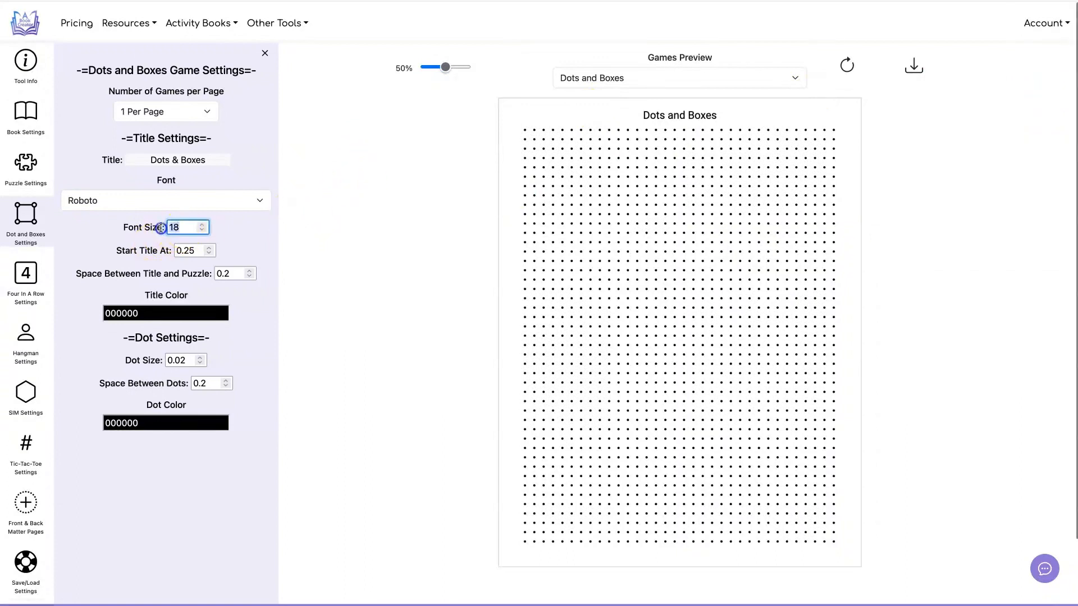
{"action": "type", "text": "22"}
{"action": "left_click", "coordinate": [416, 218]}
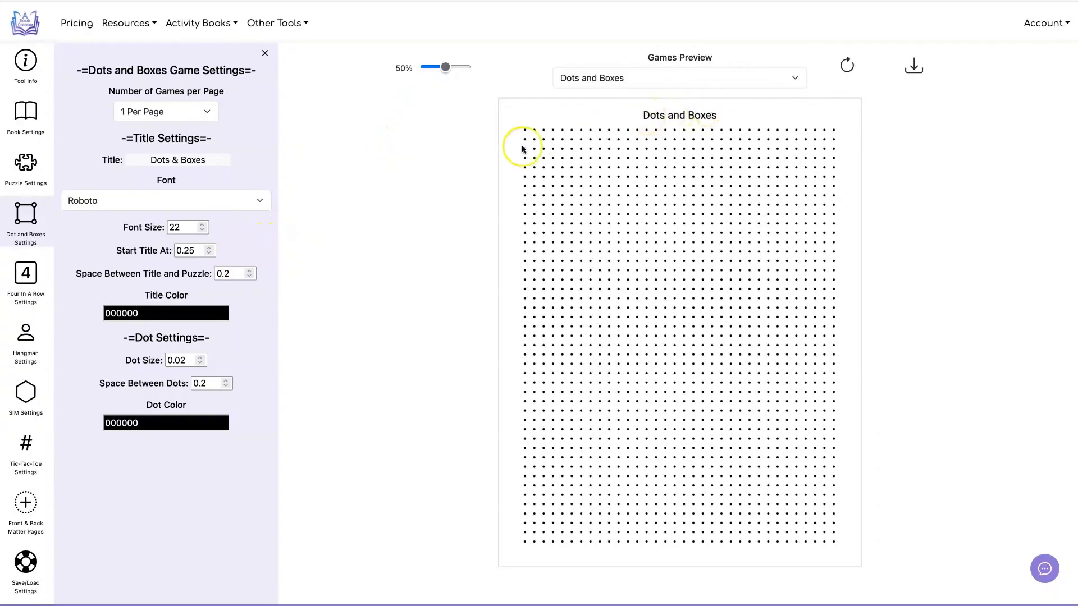
Step: Set the Dots and Boxes title start to 0.45 and the space between title and puzzle to 0.4, refreshing the preview
{"action": "left_click", "coordinate": [211, 249]}
{"action": "left_click", "coordinate": [211, 250]}
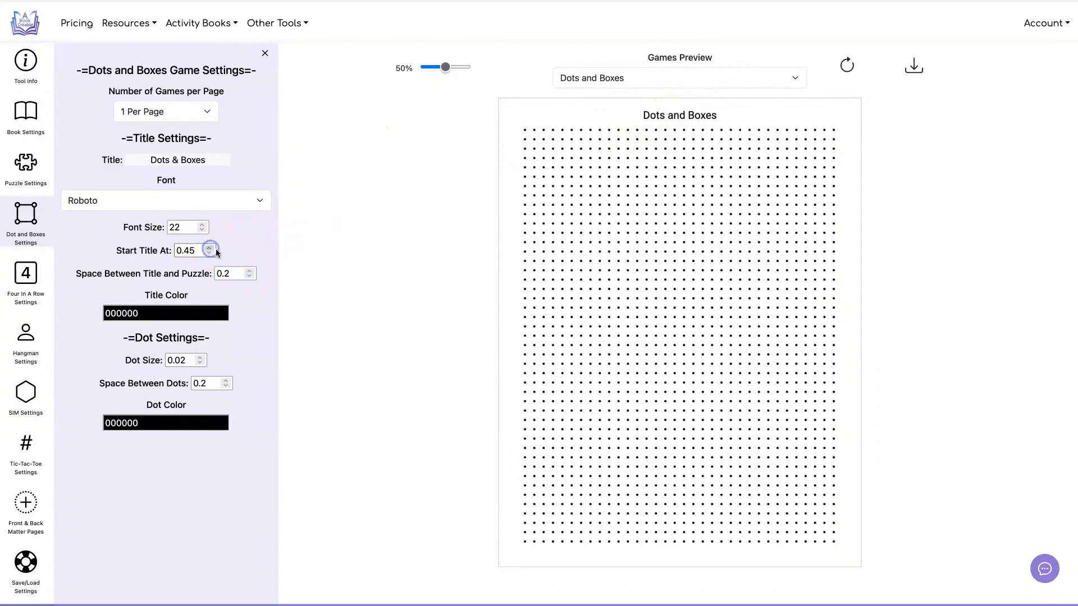
{"action": "left_click", "coordinate": [249, 271]}
{"action": "left_click", "coordinate": [249, 271]}
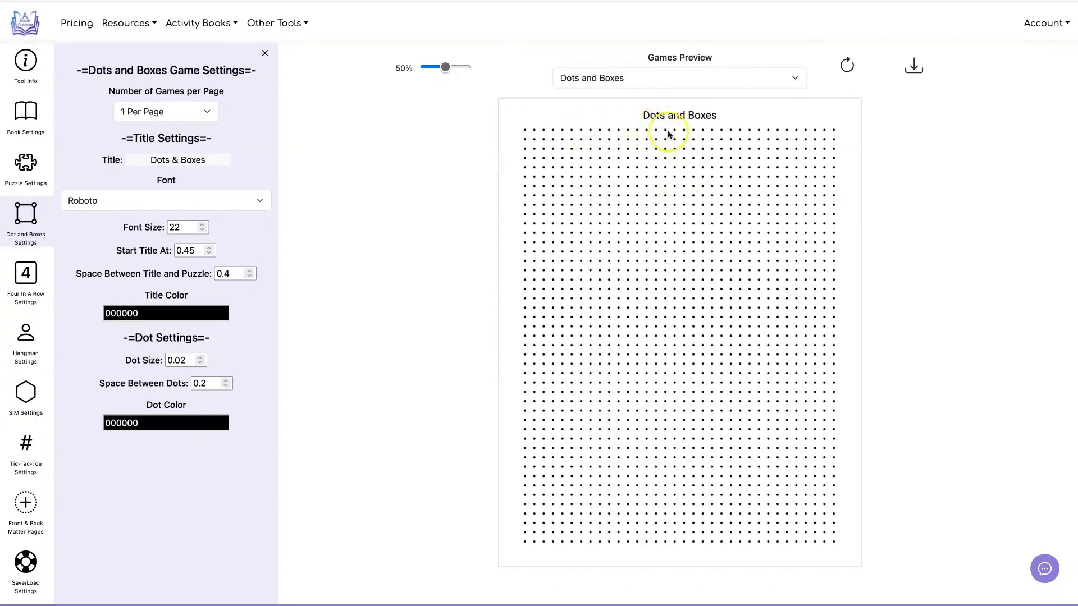
{"action": "left_click", "coordinate": [848, 65]}
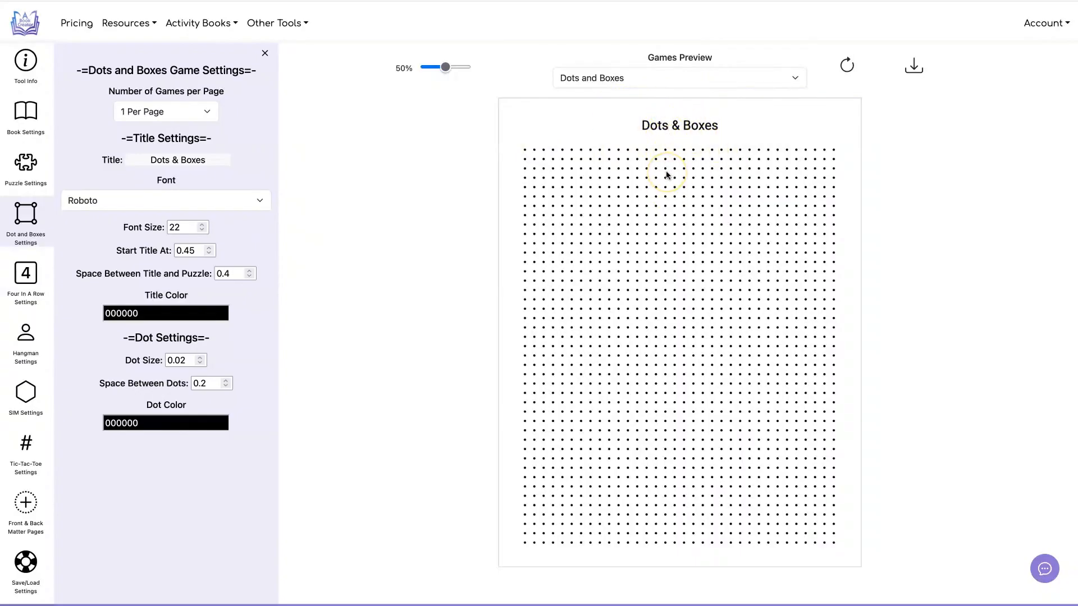
Step: Set the dot color of the Dots and Boxes game to gray 969696 and refresh the preview
{"action": "left_click", "coordinate": [218, 313]}
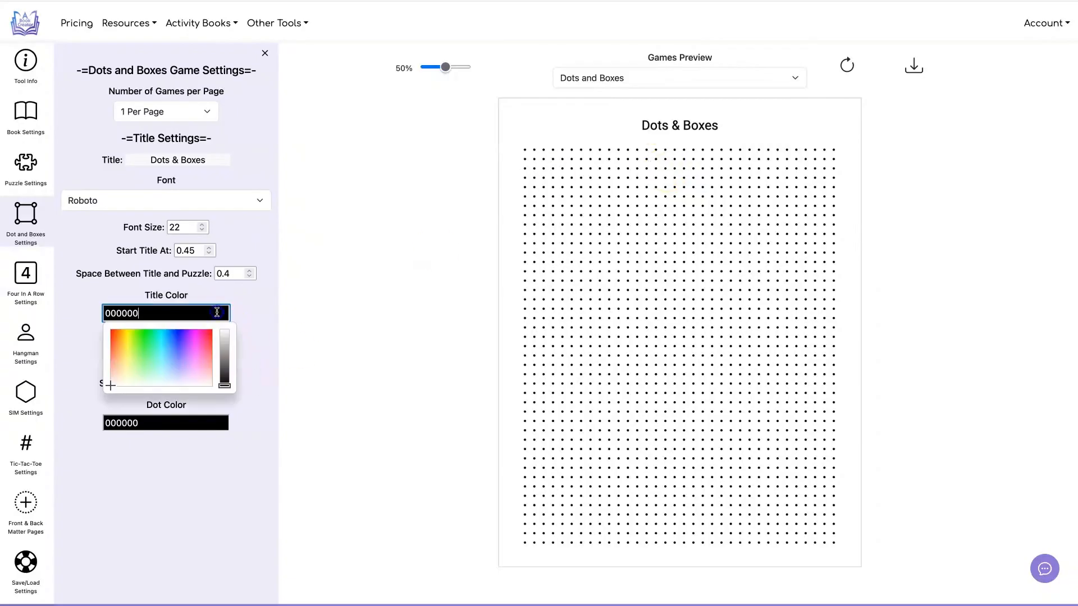
{"action": "left_click", "coordinate": [304, 293]}
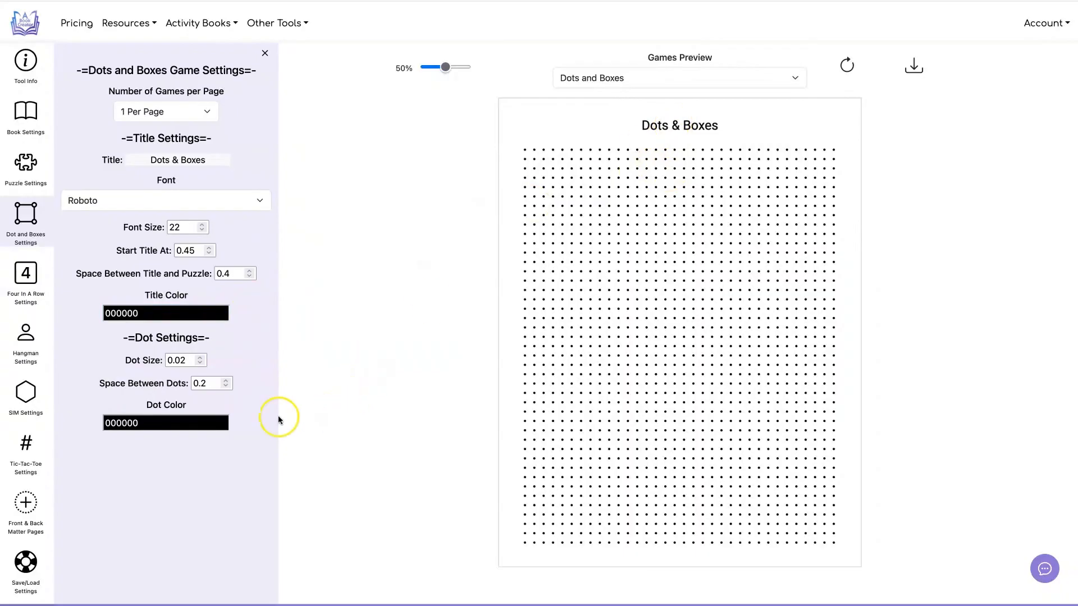
{"action": "left_click", "coordinate": [209, 423]}
{"action": "left_click", "coordinate": [225, 463]}
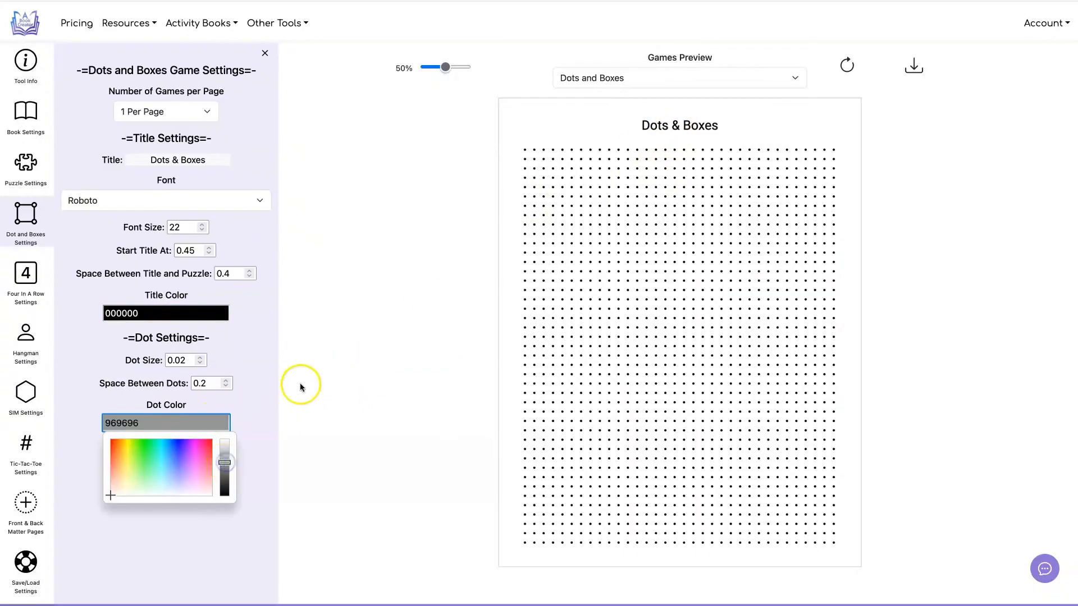
{"action": "left_click", "coordinate": [300, 385]}
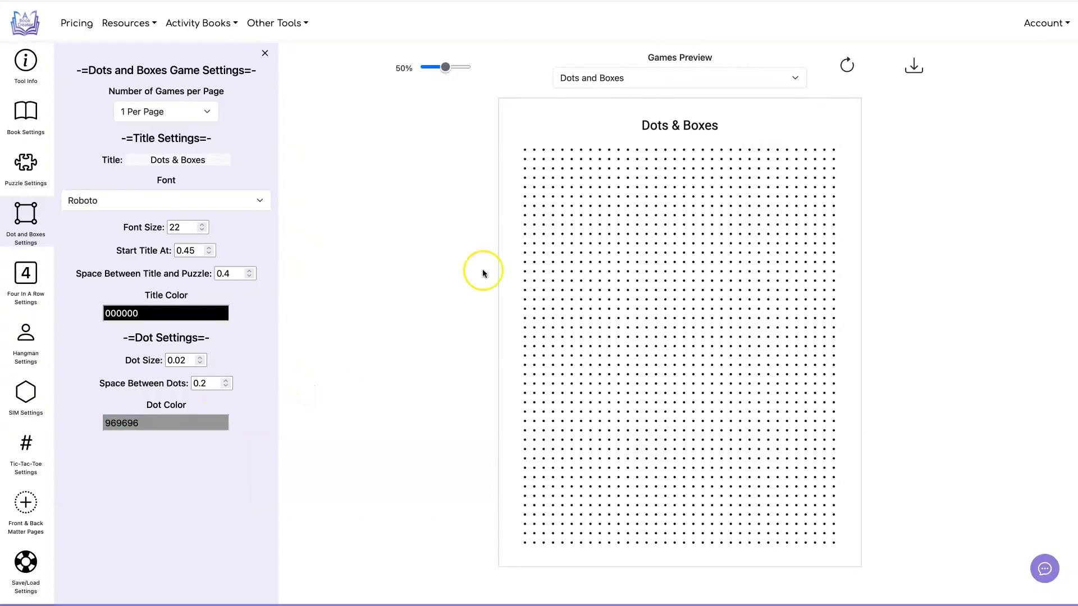
{"action": "left_click", "coordinate": [846, 65]}
{"action": "left_click", "coordinate": [469, 129]}
Step: Try a dot size of 0.04 and a space between dots of 0.5, refreshing the Dots and Boxes preview
{"action": "left_click", "coordinate": [200, 358]}
{"action": "left_click", "coordinate": [200, 358]}
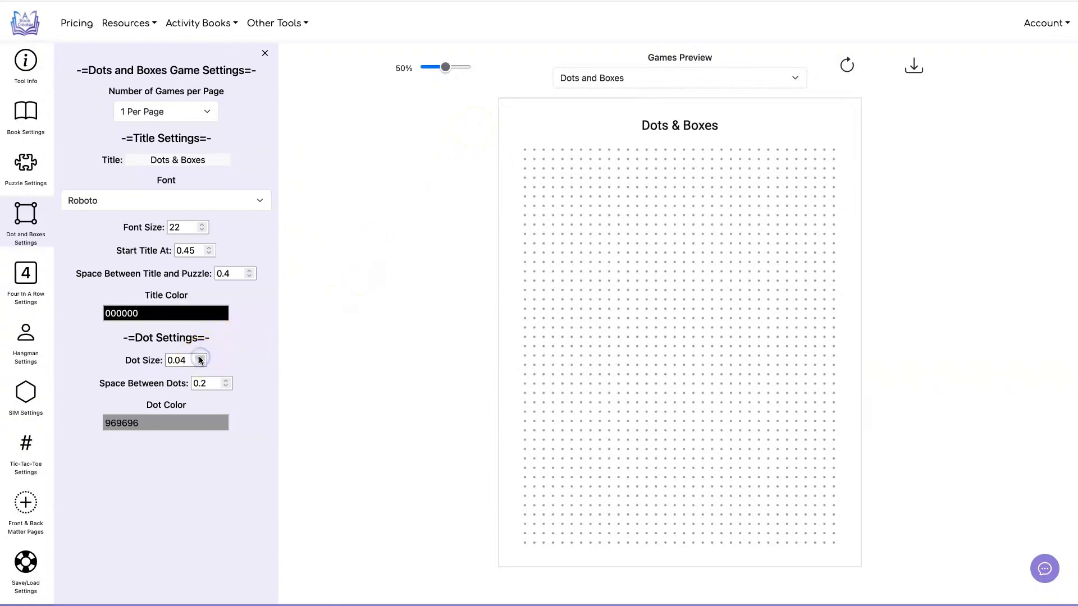
{"action": "left_click", "coordinate": [848, 65]}
{"action": "left_click", "coordinate": [225, 381]}
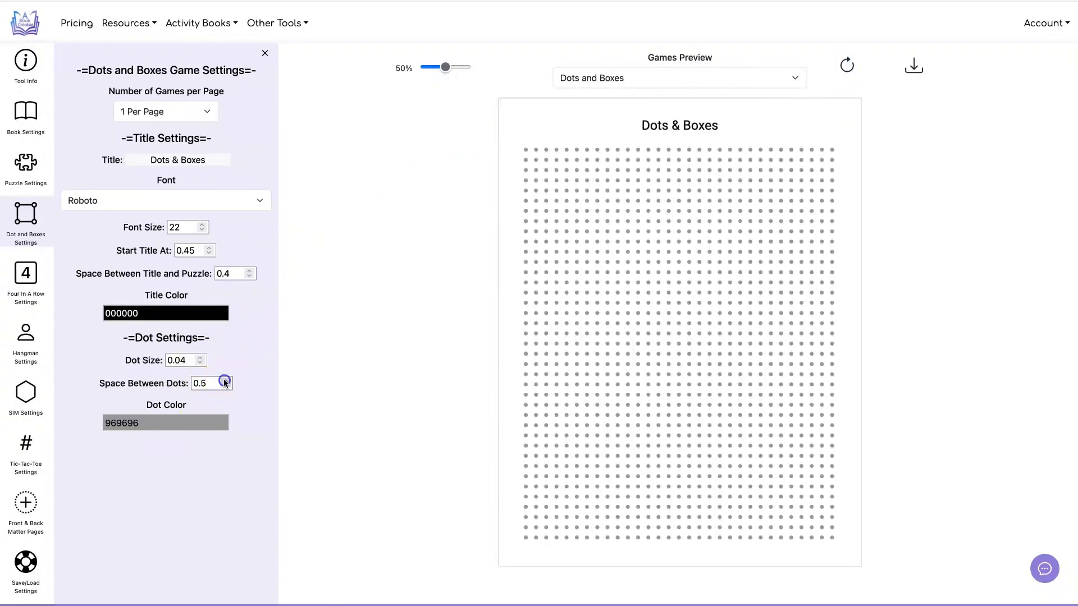
{"action": "left_click", "coordinate": [847, 65]}
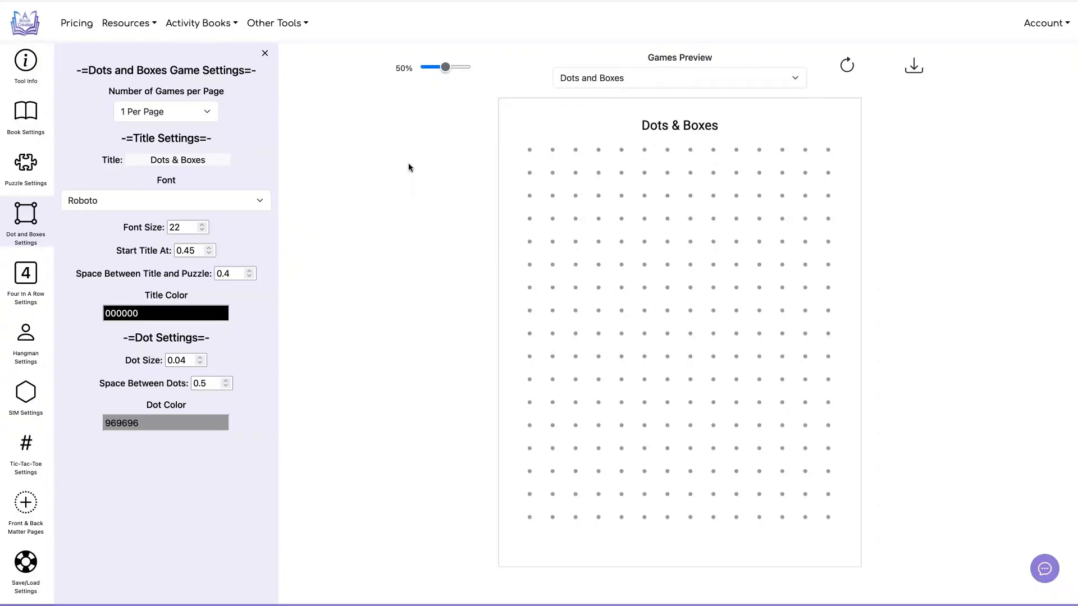
Step: Try the Dots and Boxes layout with 4 games per page in the preview
{"action": "left_click", "coordinate": [193, 111]}
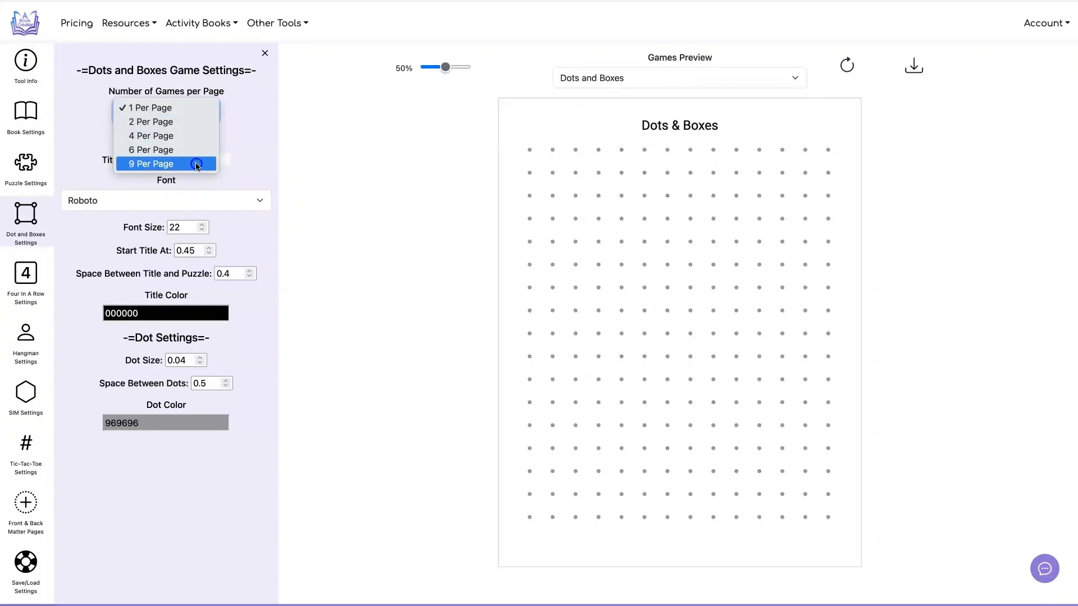
{"action": "left_click", "coordinate": [152, 136]}
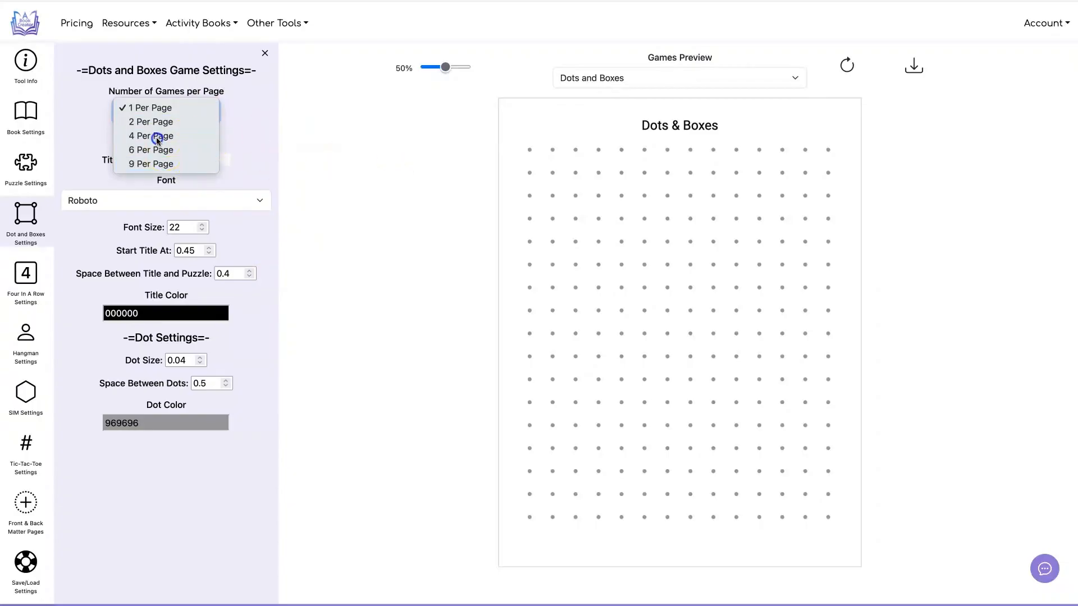
{"action": "left_click", "coordinate": [848, 65]}
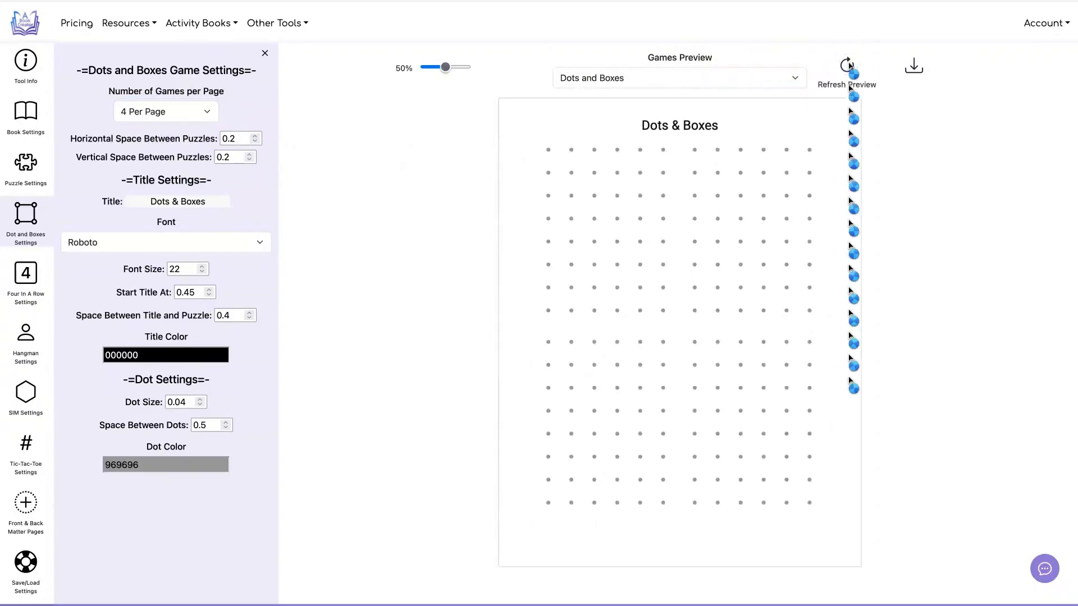
Step: Set the dot size to 0.01 and the space between dots to 0.1, and refresh the preview
{"action": "left_click", "coordinate": [224, 427]}
{"action": "left_click", "coordinate": [847, 65]}
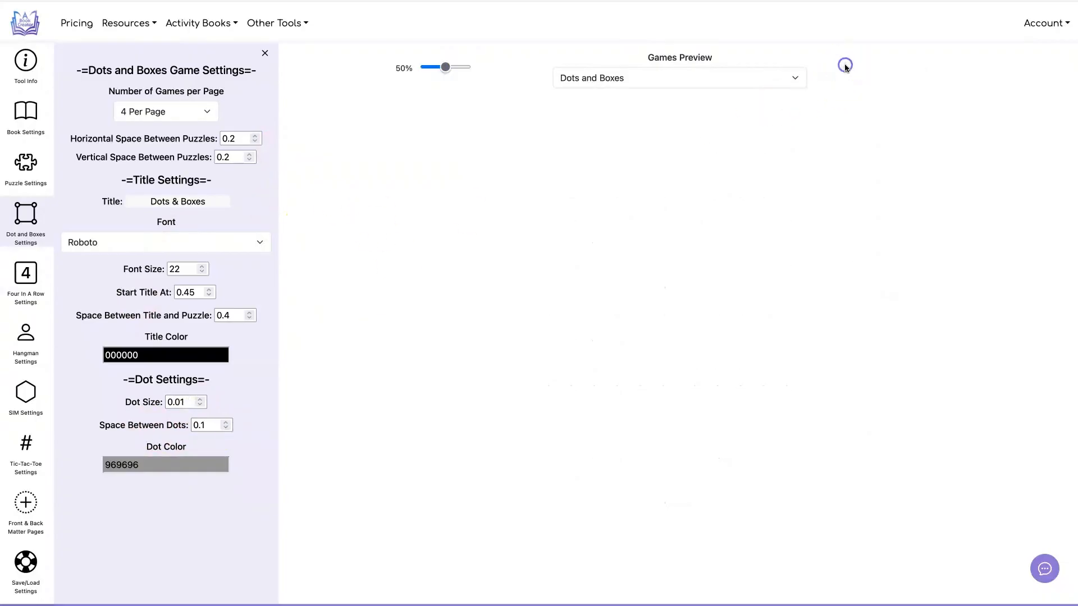
{"action": "left_click", "coordinate": [676, 177]}
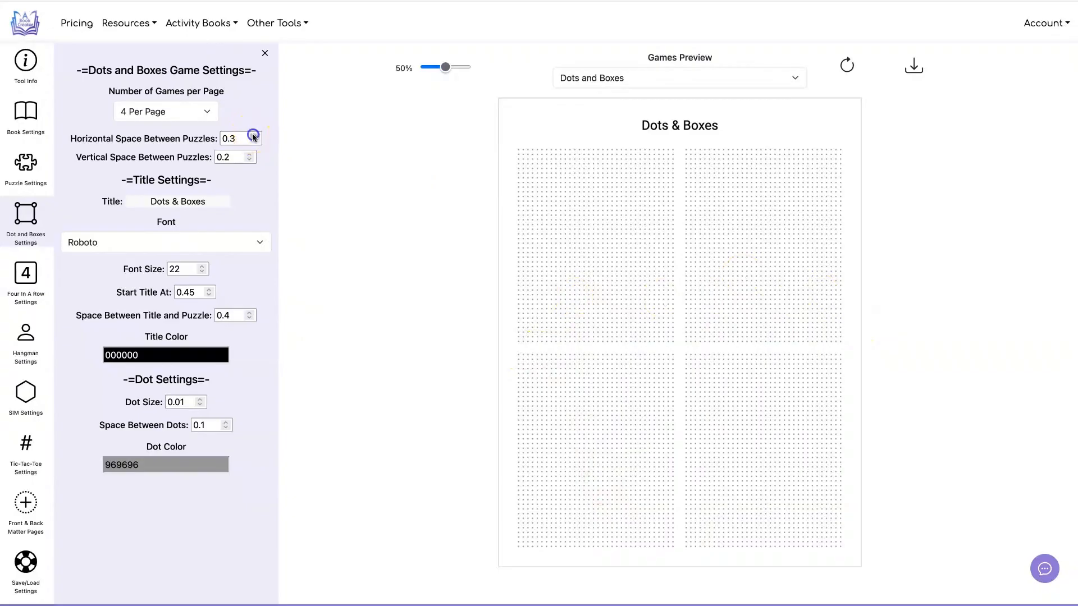
Step: Set the horizontal and vertical space between the Dots and Boxes puzzles to 0.4 each, refreshing the preview
{"action": "left_click", "coordinate": [846, 64]}
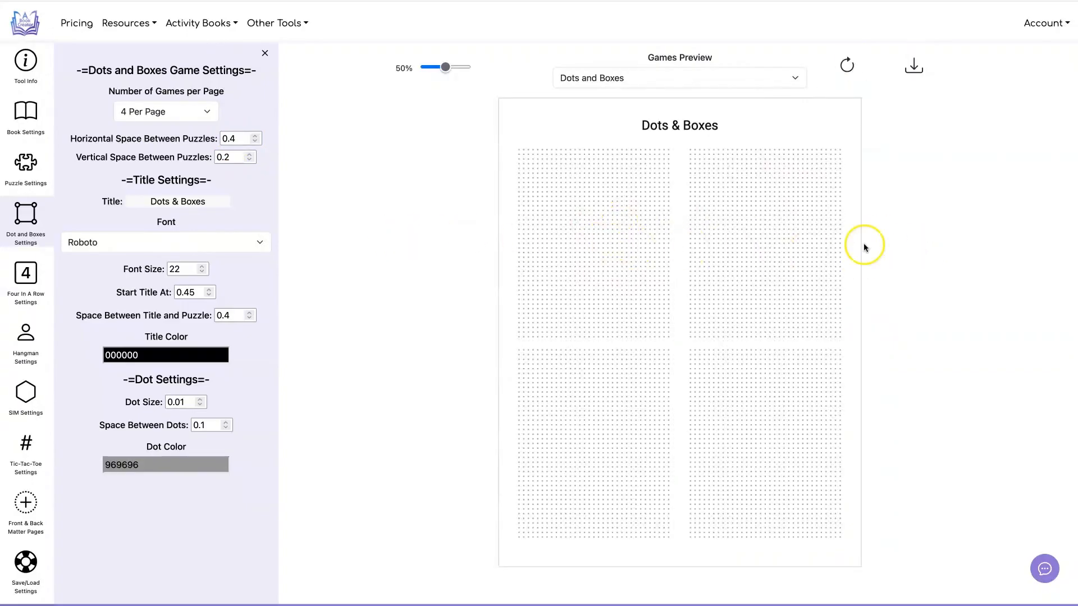
{"action": "left_click", "coordinate": [250, 157]}
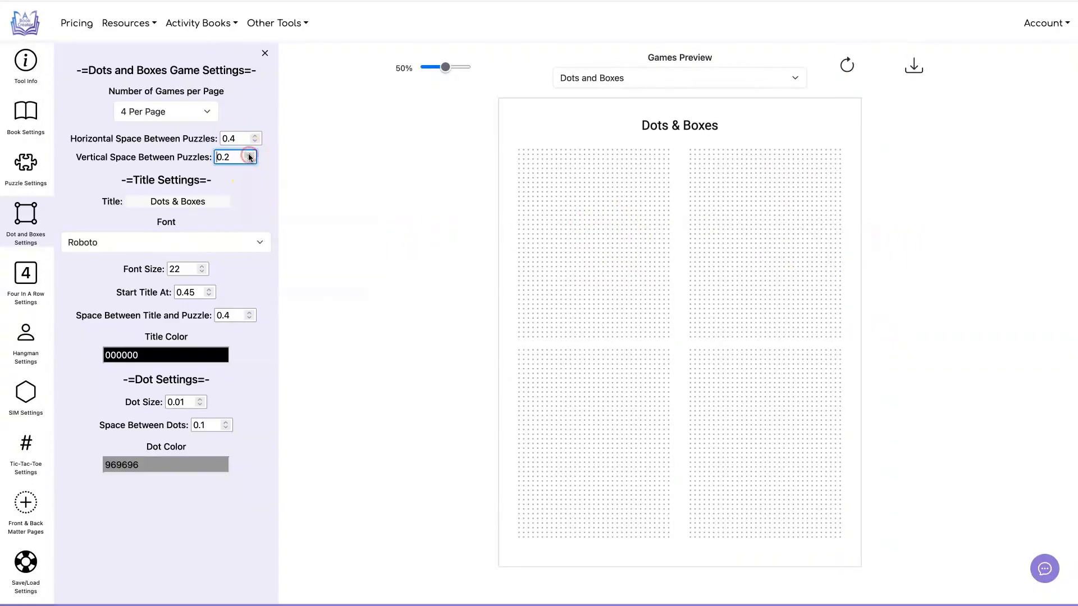
{"action": "left_click", "coordinate": [846, 64]}
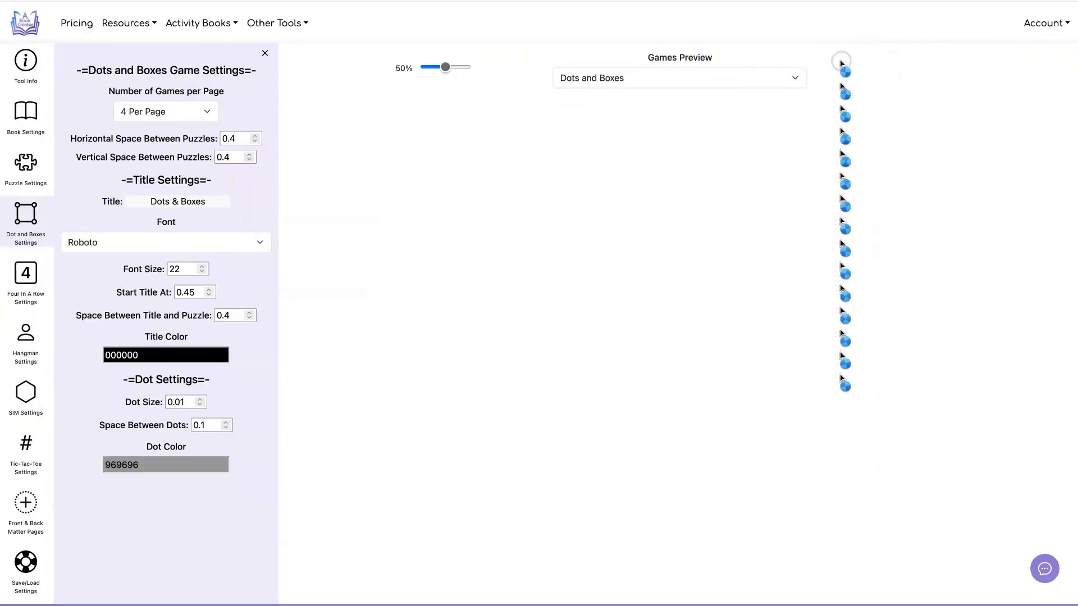
Step: Try the Dots and Boxes layout with 9 games per page in the preview
{"action": "left_click", "coordinate": [180, 111]}
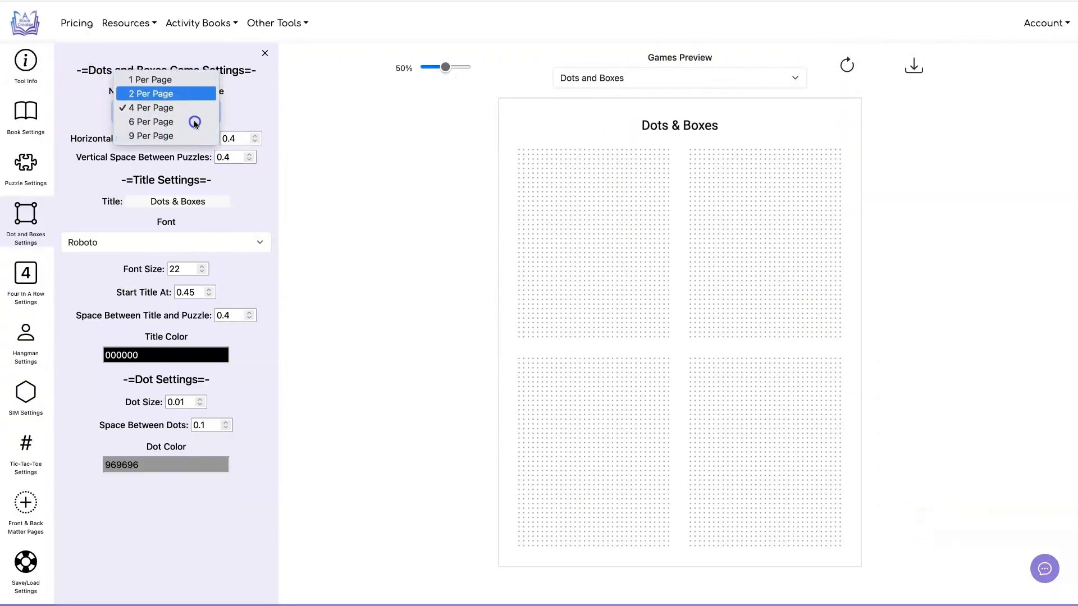
{"action": "left_click", "coordinate": [195, 136]}
{"action": "left_click", "coordinate": [847, 64]}
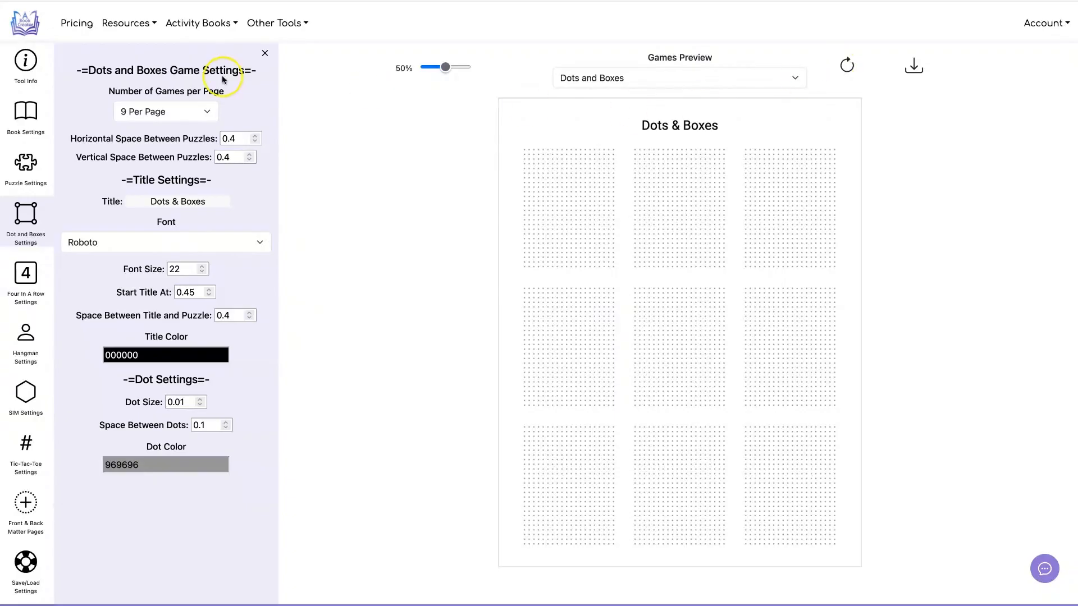
Step: Set the Dots and Boxes pages to 6 games per page and refresh the preview
{"action": "left_click", "coordinate": [200, 112]}
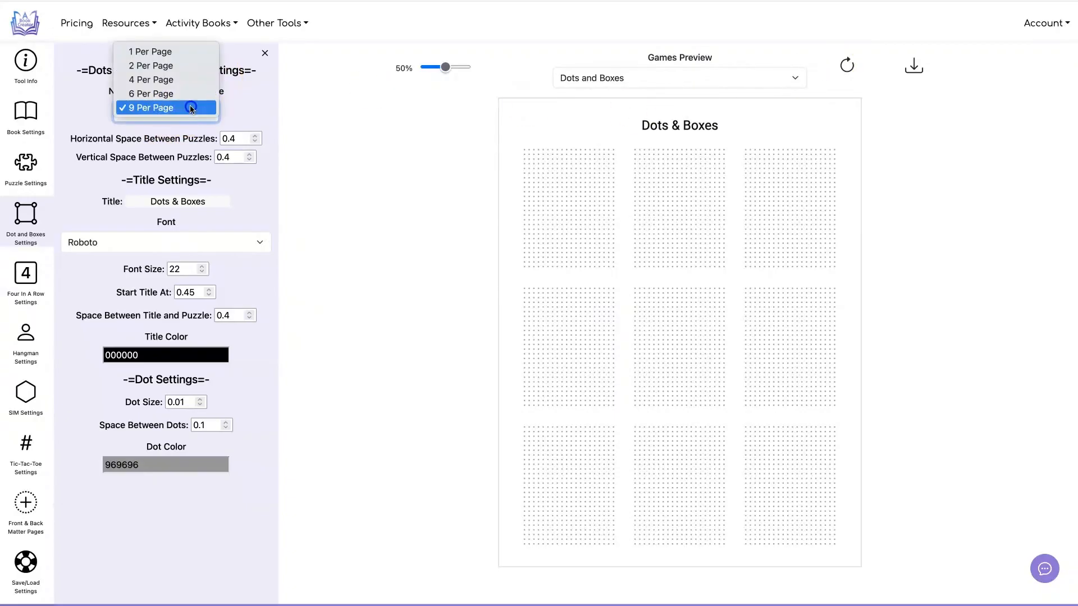
{"action": "left_click", "coordinate": [191, 95]}
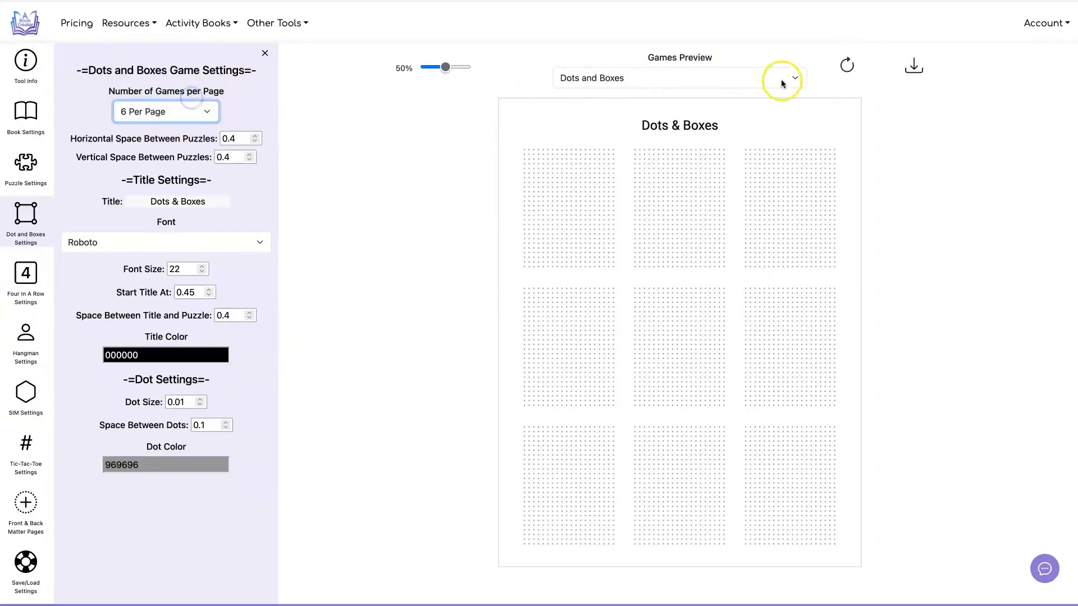
{"action": "left_click", "coordinate": [847, 65]}
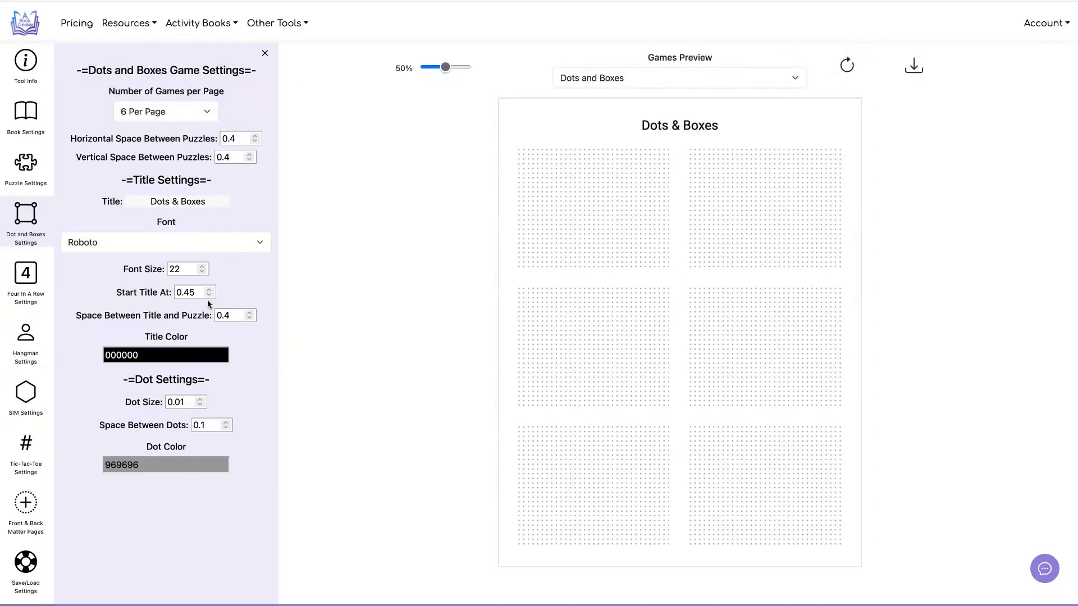
Step: Exclude Dots and Boxes from the included games, and preview the Four In A Row game with its settings open
{"action": "left_click", "coordinate": [25, 276]}
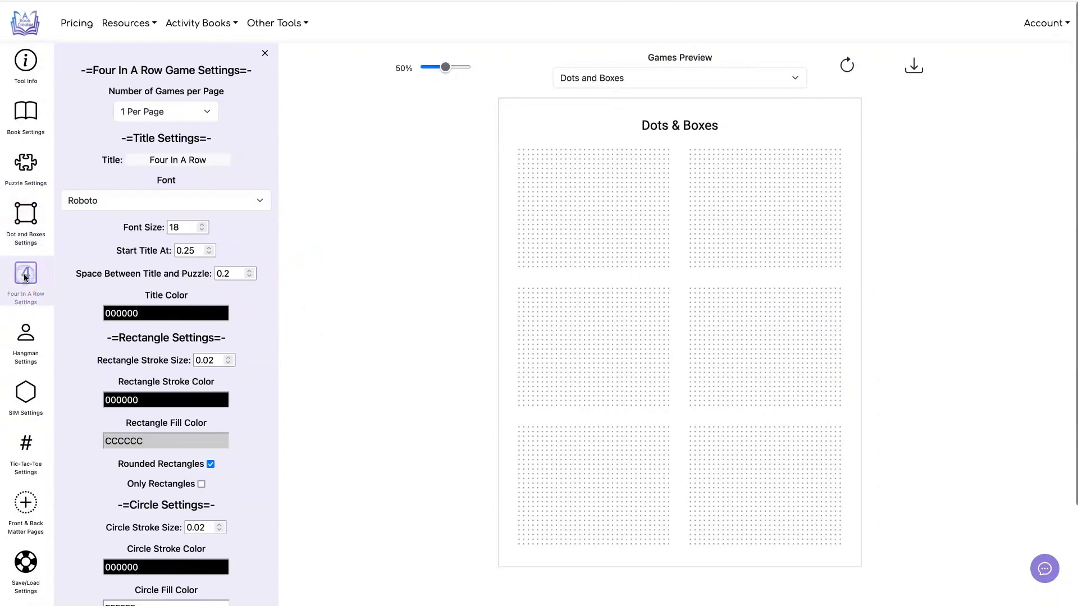
{"action": "left_click", "coordinate": [25, 164]}
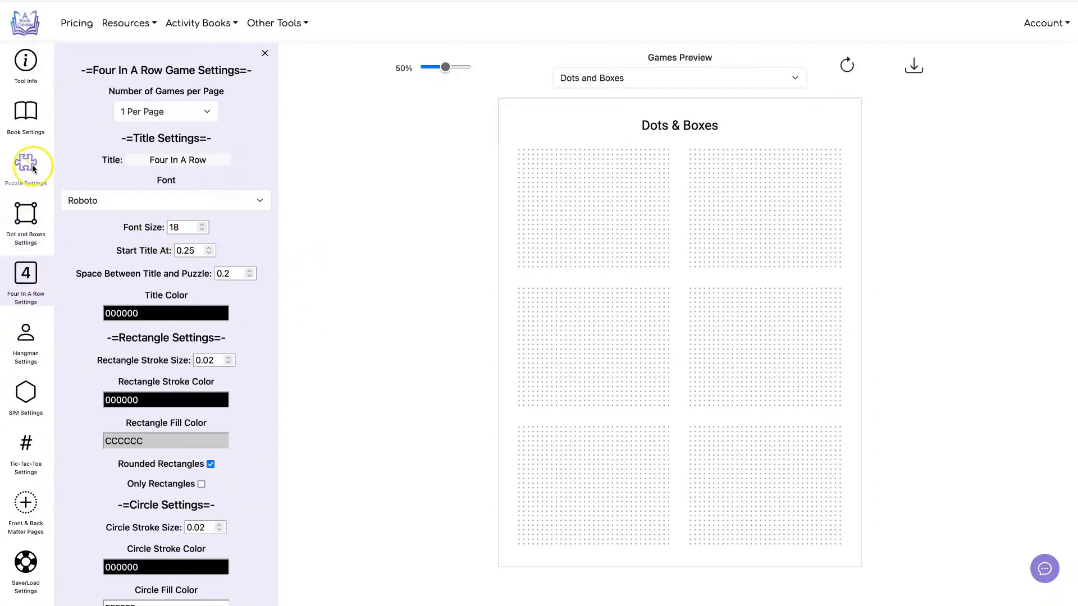
{"action": "left_click", "coordinate": [199, 92]}
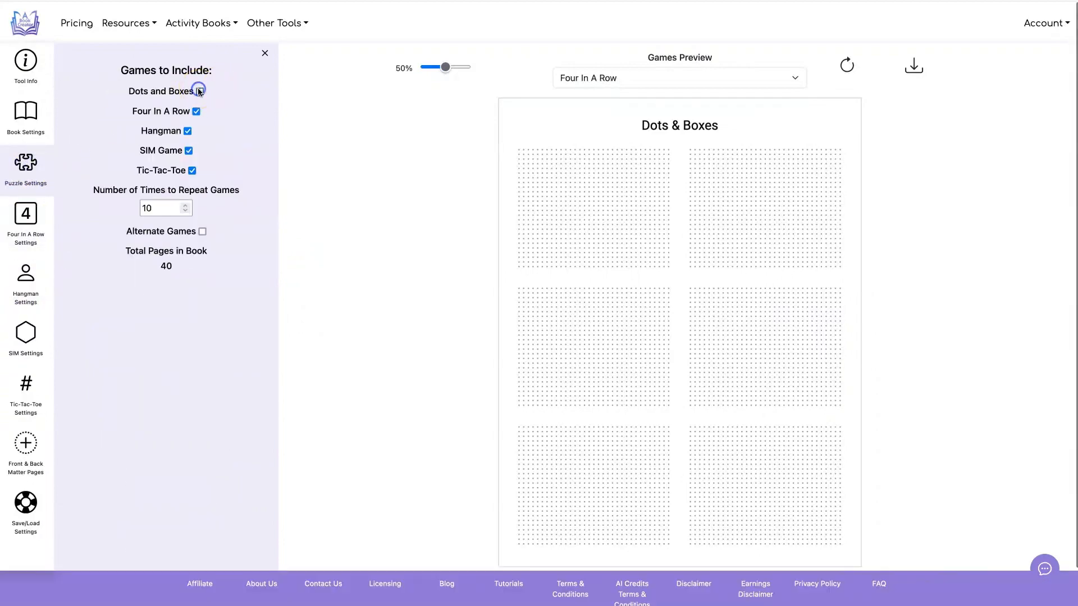
{"action": "left_click", "coordinate": [26, 213]}
{"action": "left_click", "coordinate": [847, 66]}
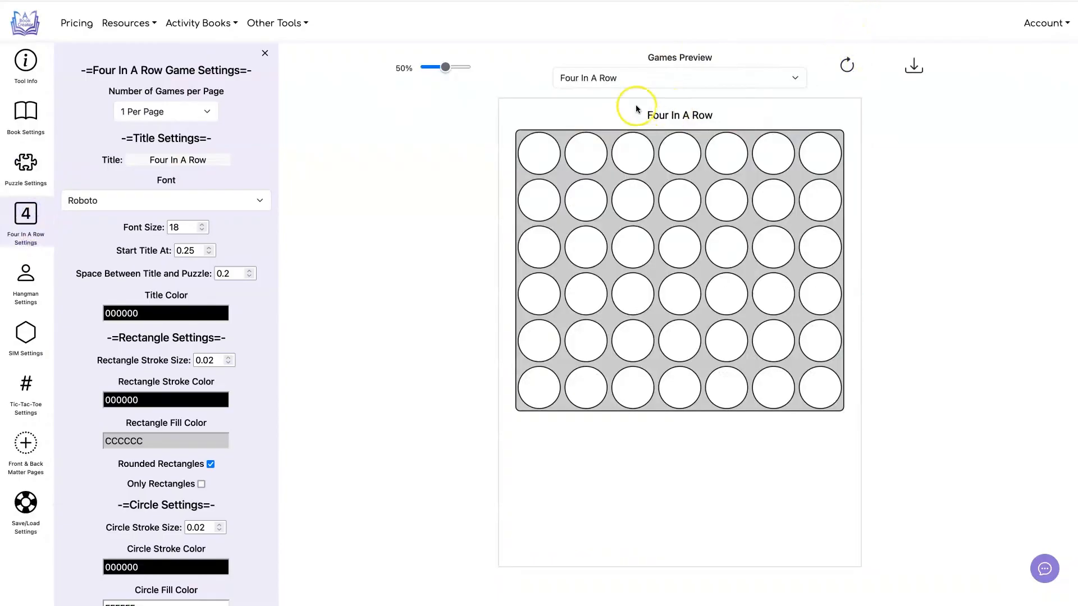
Step: Retitle the Four In A Row game "Get Four in a Row!" in Merriweather at font size 20, refreshing the preview
{"action": "left_click_drag", "start_coordinate": [150, 157], "coordinate": [217, 159]}
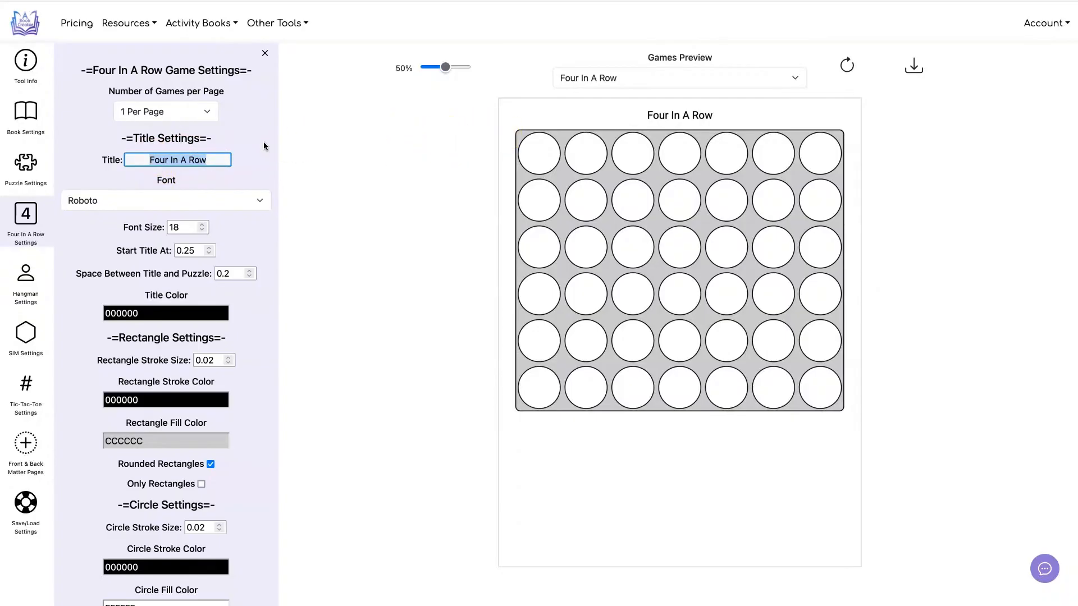
{"action": "type", "text": "Get F"}
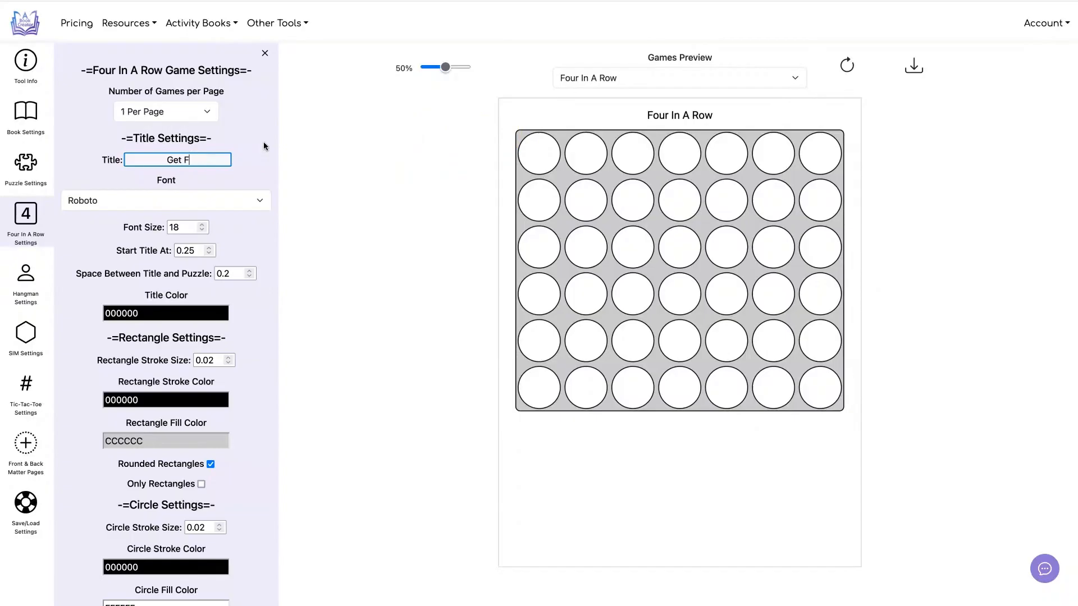
{"action": "type", "text": "our in a Row!"}
{"action": "left_click", "coordinate": [245, 201]}
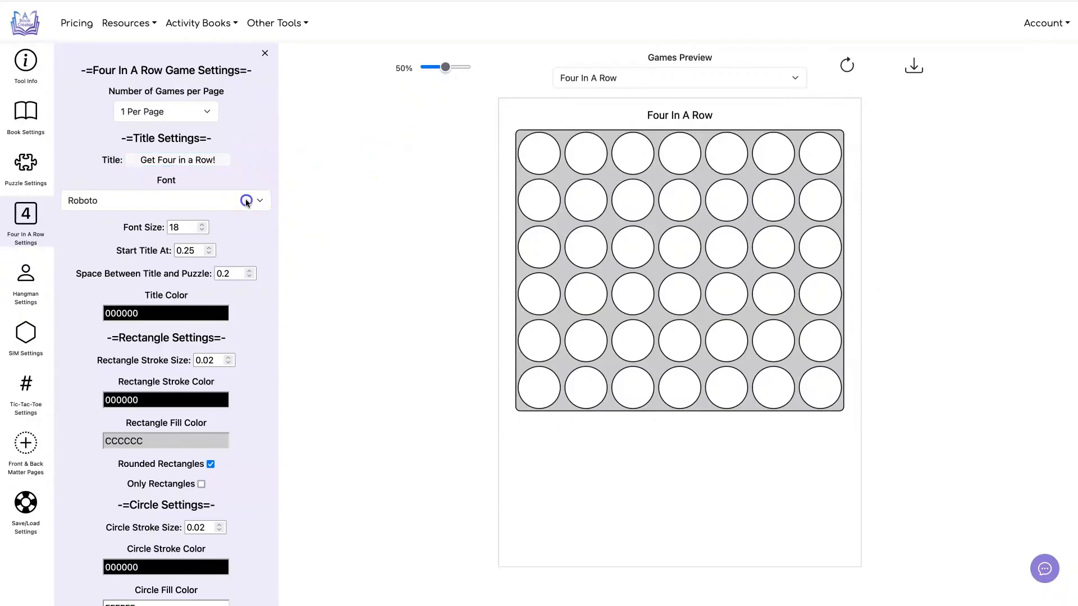
{"action": "left_click", "coordinate": [226, 249]}
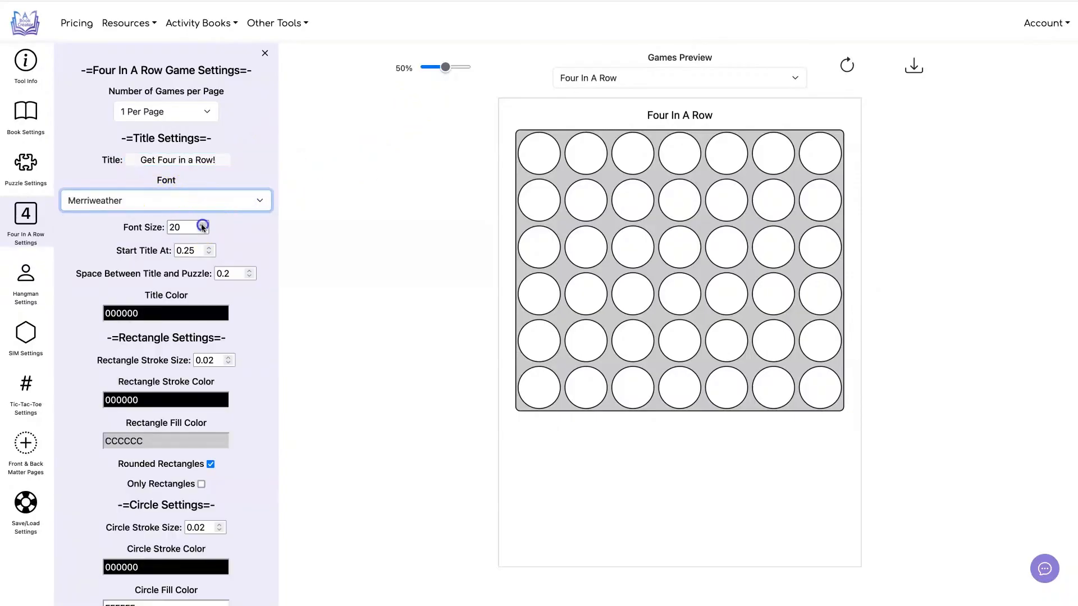
{"action": "left_click", "coordinate": [844, 64]}
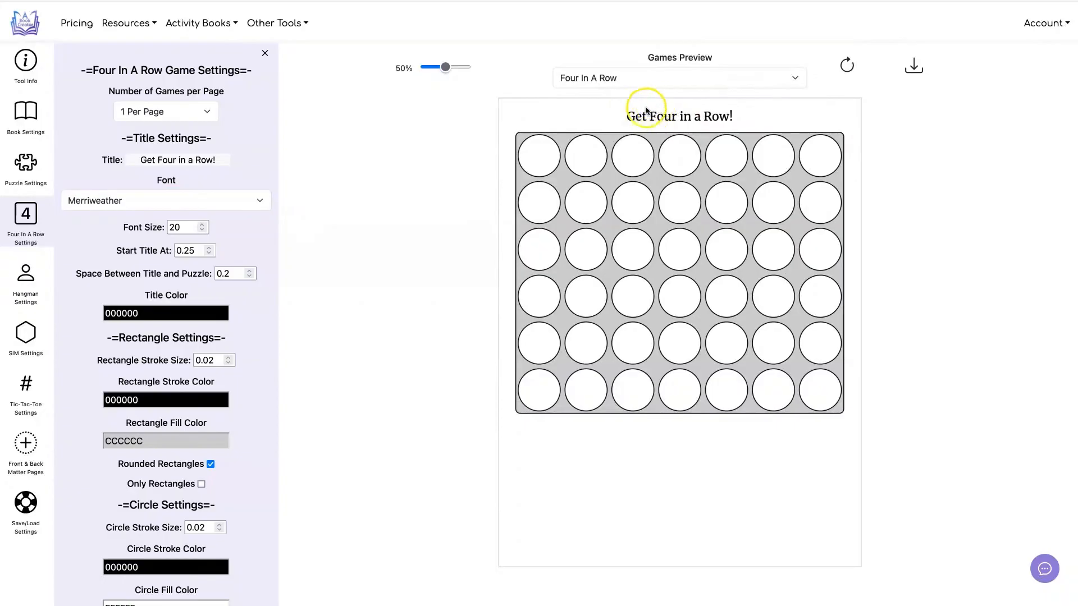
Step: Start the title at 0.55 and set the space between title and puzzle to 0.6, refreshing the preview
{"action": "double_click", "coordinate": [208, 249]}
{"action": "left_click", "coordinate": [248, 271]}
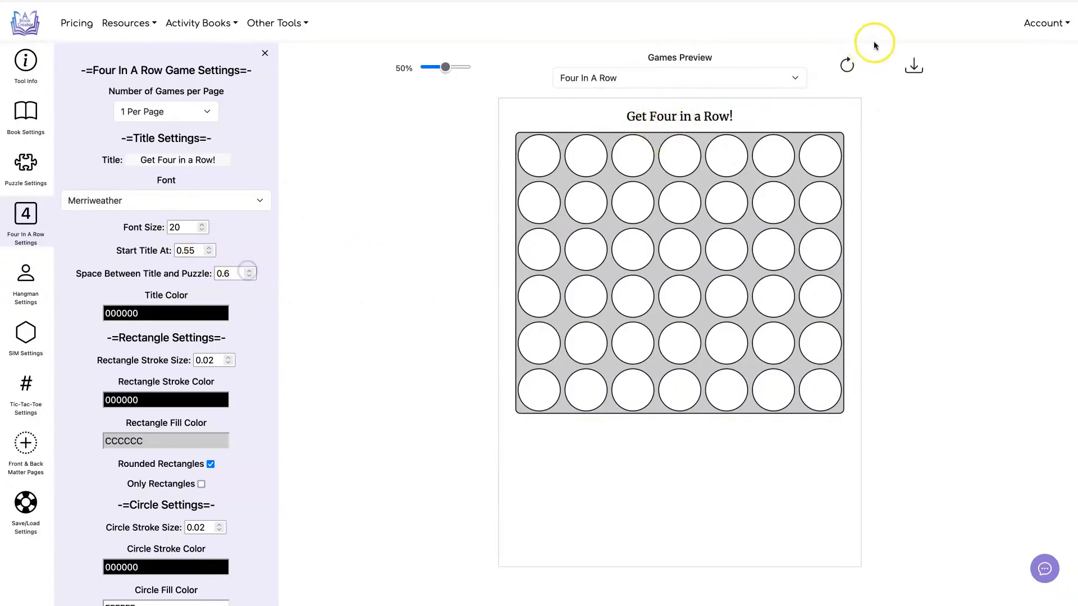
{"action": "left_click", "coordinate": [849, 65]}
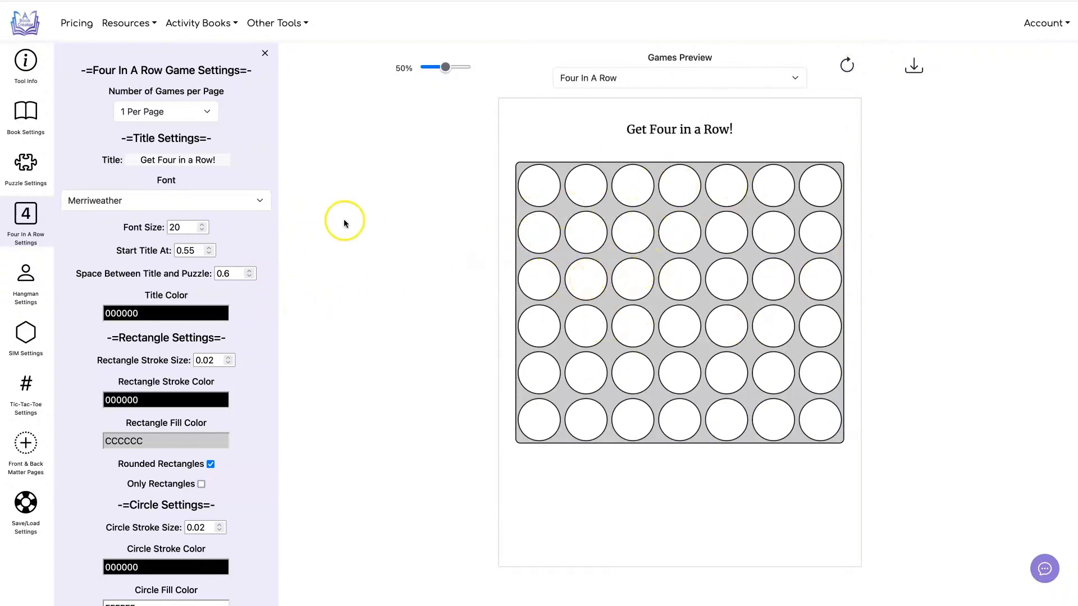
Step: Try the Four In A Row grid without rounded rectangles and with only rectangles, previewing each change
{"action": "scroll", "coordinate": [340, 220], "scroll_direction": "down", "scroll_amount": 1}
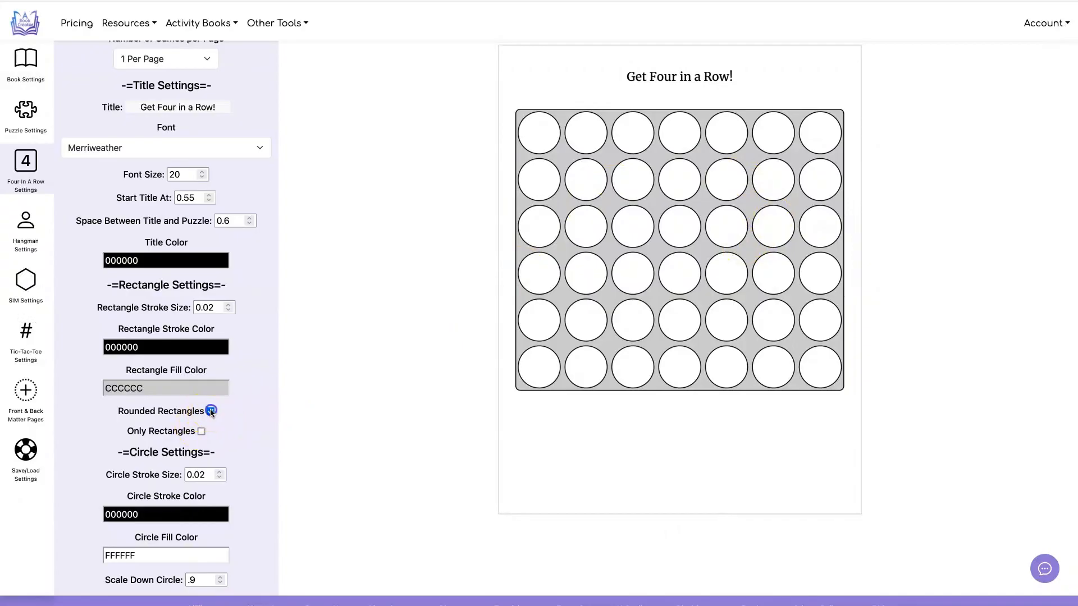
{"action": "scroll", "coordinate": [794, 96], "scroll_direction": "up", "scroll_amount": 1}
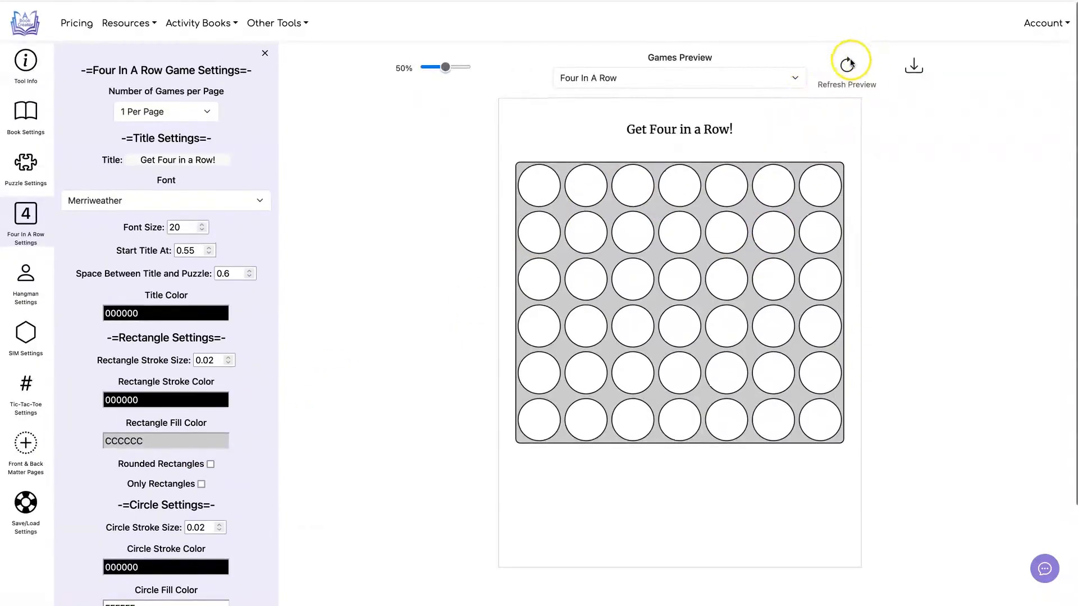
{"action": "left_click", "coordinate": [848, 63]}
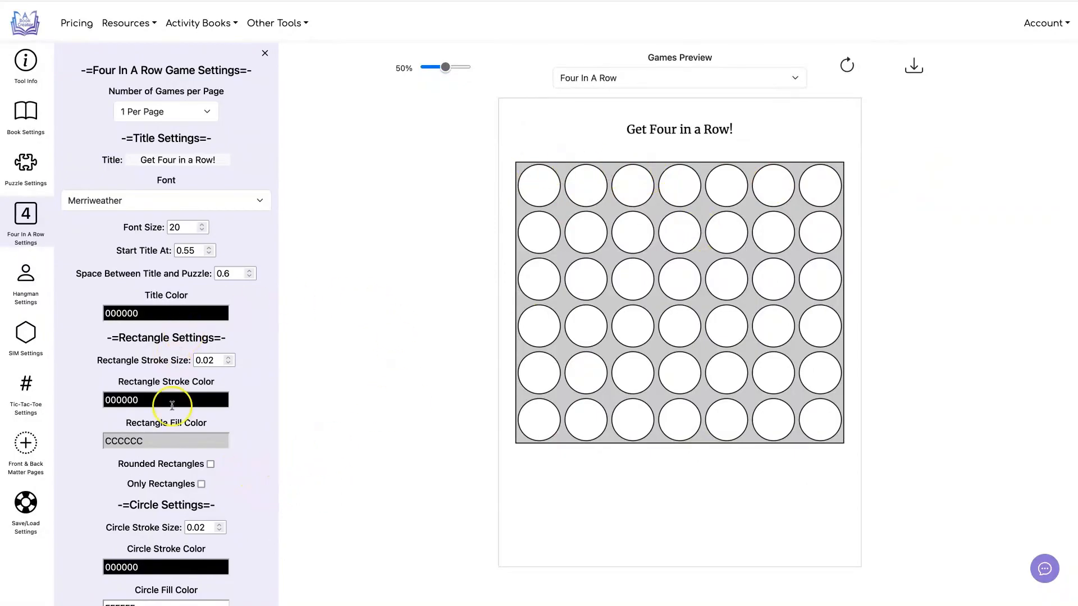
{"action": "left_click", "coordinate": [201, 484]}
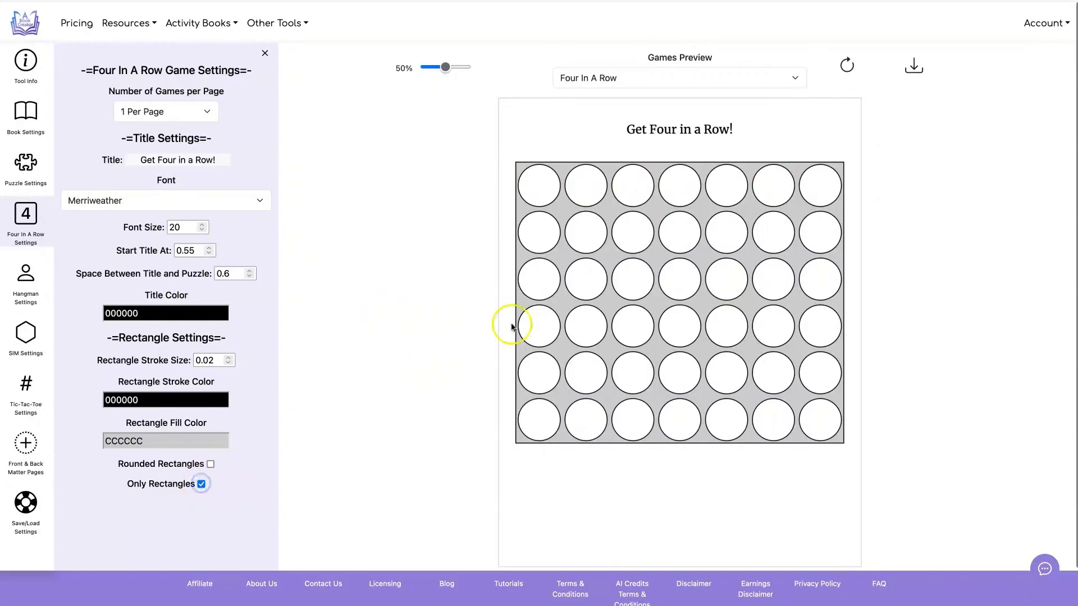
{"action": "left_click", "coordinate": [849, 60]}
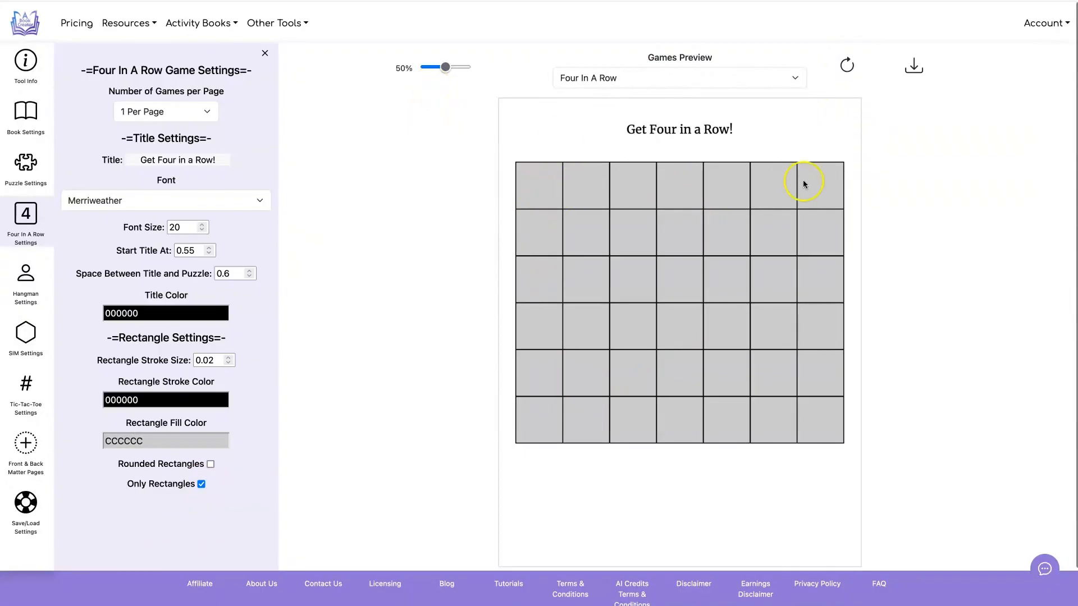
Step: Try a white FFFFFF rectangle fill color and refresh the preview
{"action": "left_click", "coordinate": [209, 441]}
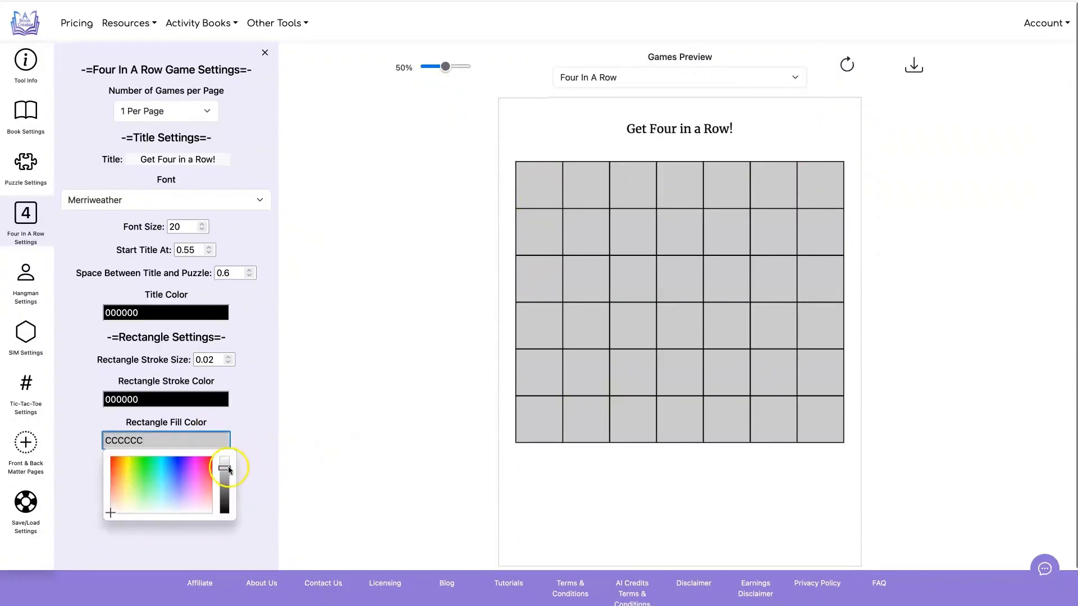
{"action": "left_click_drag", "start_coordinate": [229, 469], "coordinate": [225, 457]}
{"action": "left_click", "coordinate": [387, 303]}
{"action": "left_click", "coordinate": [847, 64]}
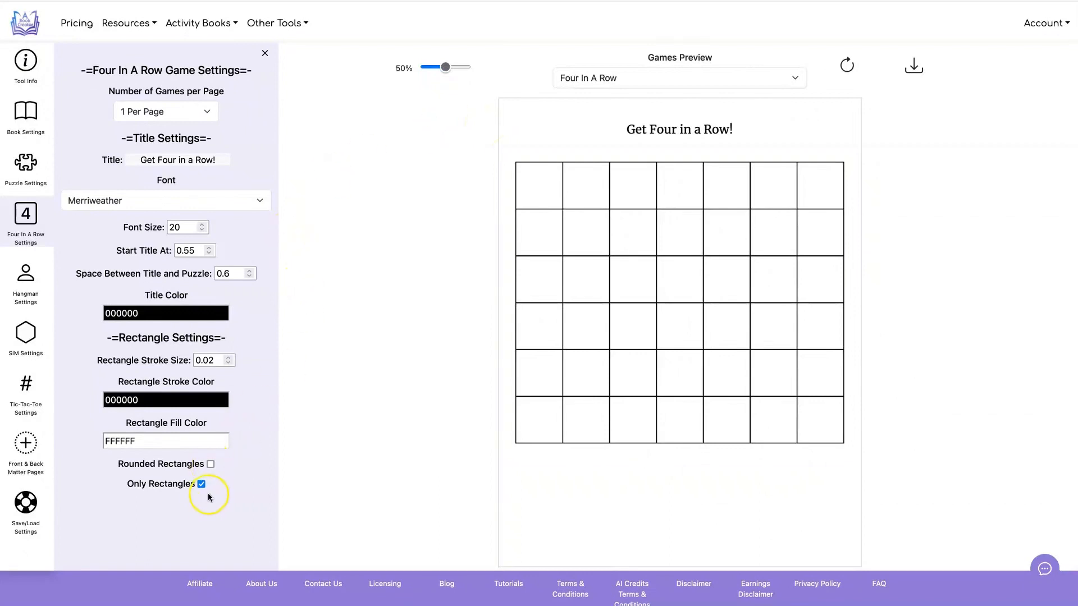
Step: Enable rounded rectangles again and disable the only-rectangles option, refreshing the preview after each change
{"action": "left_click", "coordinate": [210, 464]}
{"action": "left_click", "coordinate": [846, 65]}
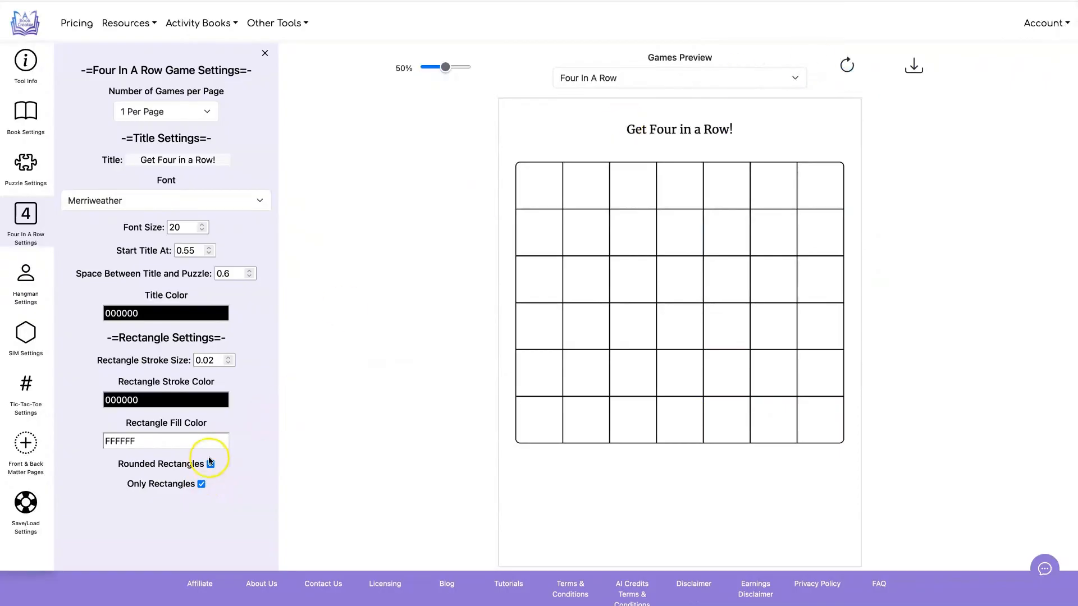
{"action": "left_click", "coordinate": [201, 484]}
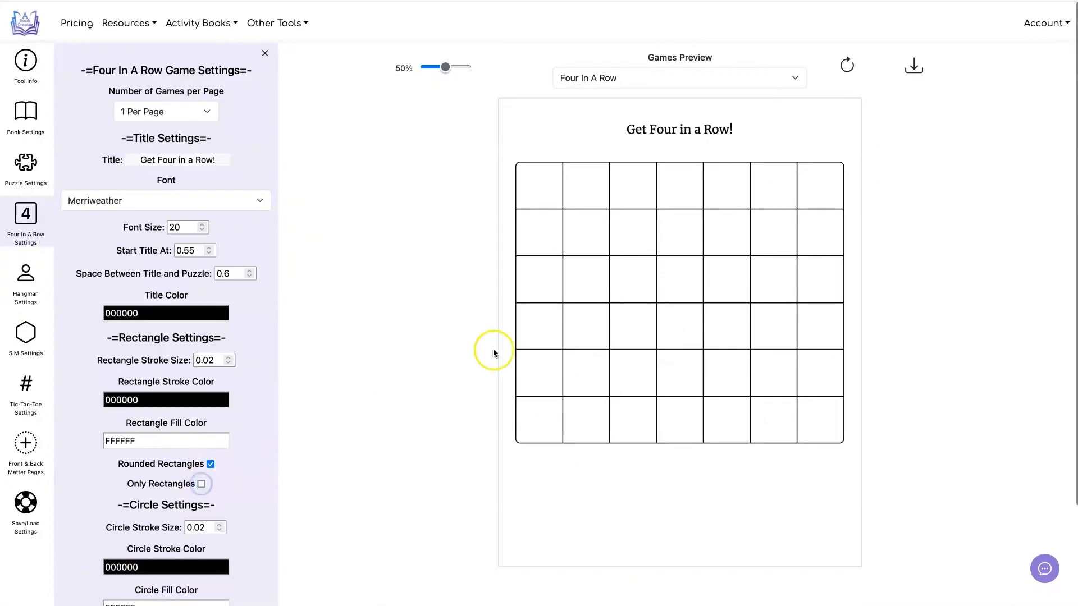
{"action": "left_click", "coordinate": [847, 64]}
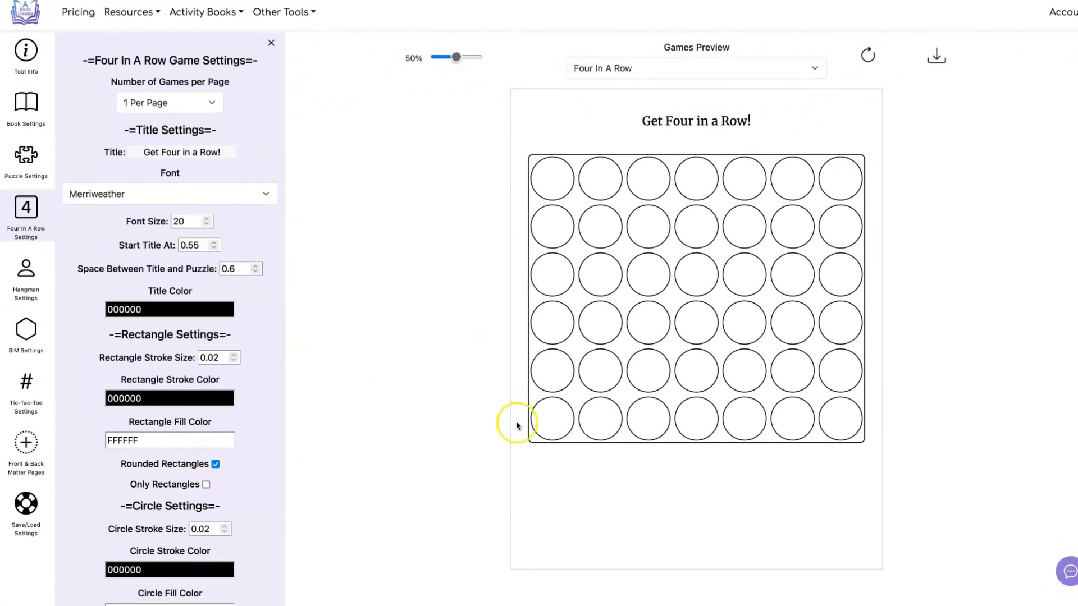
Step: Set the rectangle fill color to light gray EDEDED and the circle stroke size to 0.04, refreshing the preview
{"action": "scroll", "coordinate": [635, 241], "scroll_direction": "down", "scroll_amount": 2}
{"action": "scroll", "coordinate": [637, 244], "scroll_direction": "down", "scroll_amount": 1}
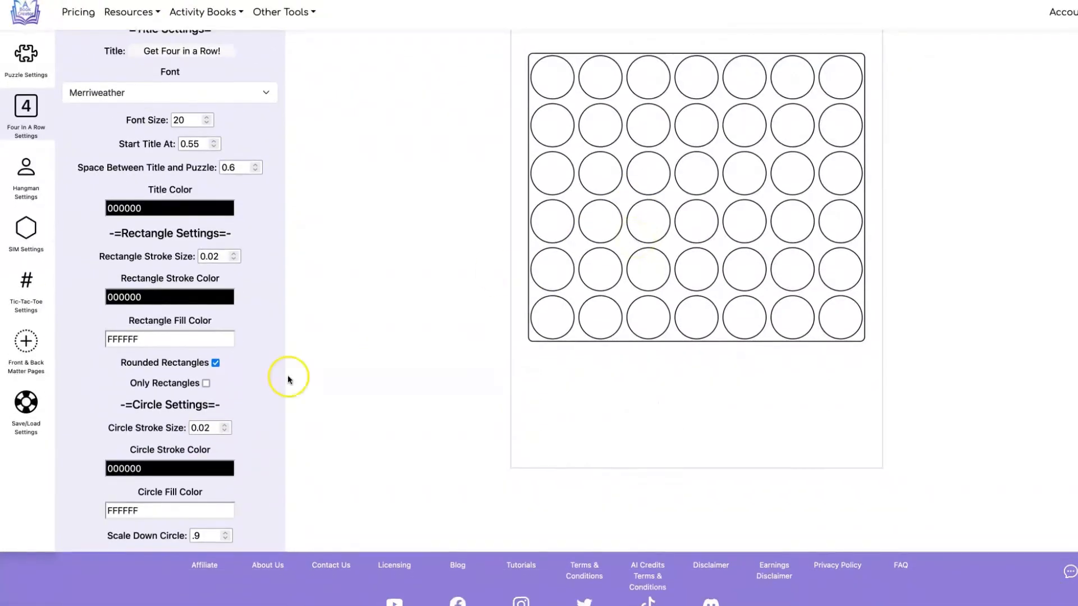
{"action": "left_click", "coordinate": [218, 339]}
{"action": "left_click", "coordinate": [230, 359]}
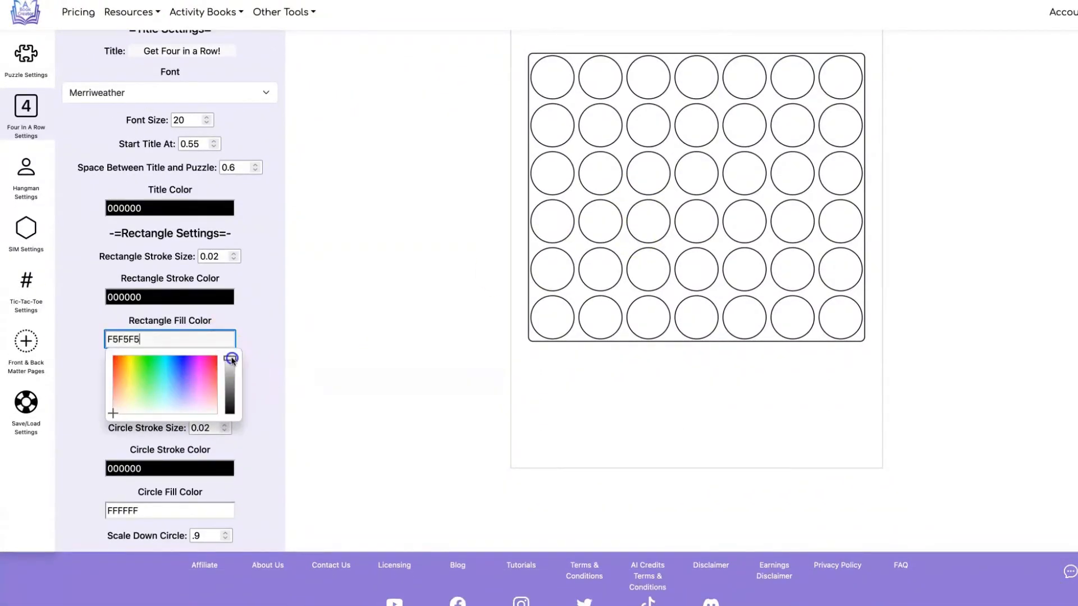
{"action": "left_click", "coordinate": [333, 275]}
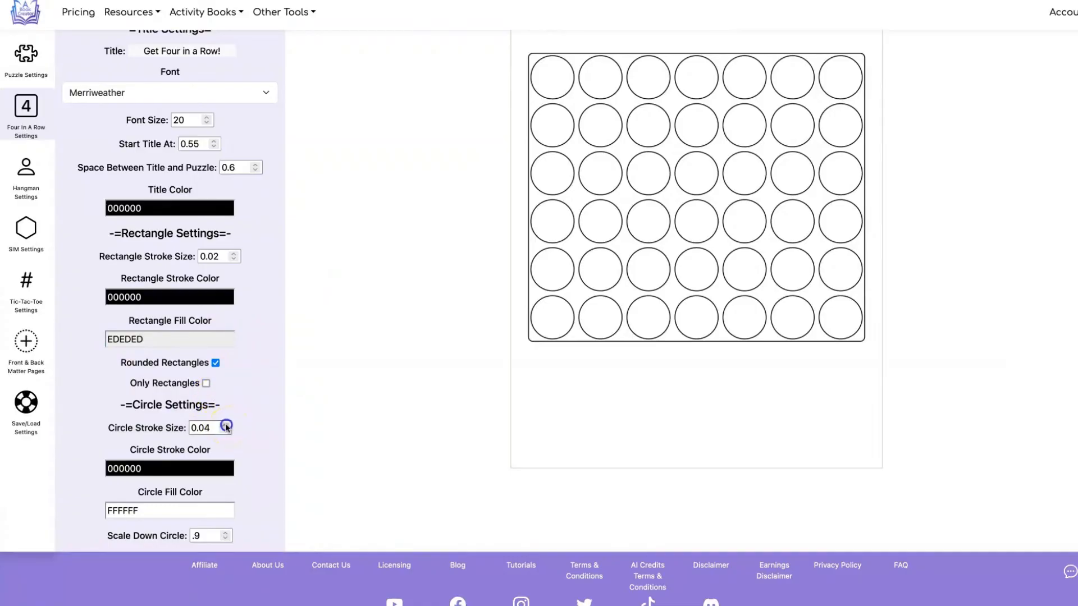
{"action": "scroll", "coordinate": [842, 123], "scroll_direction": "up", "scroll_amount": 3}
{"action": "left_click", "coordinate": [863, 55]}
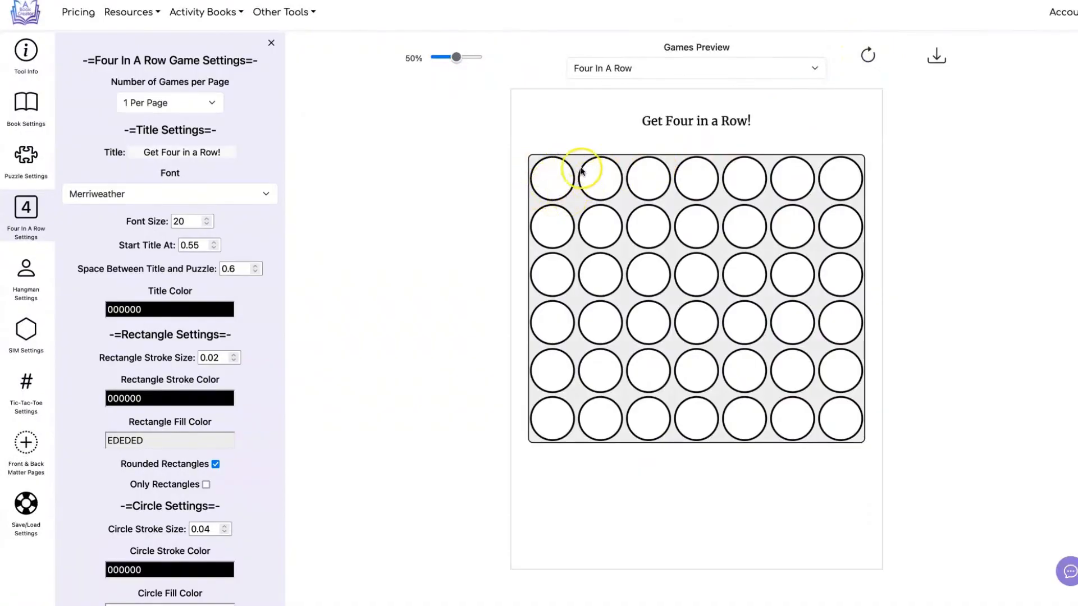
Step: Try a purple 861FFF fill color for the circles in the preview
{"action": "scroll", "coordinate": [483, 186], "scroll_direction": "down", "scroll_amount": 3}
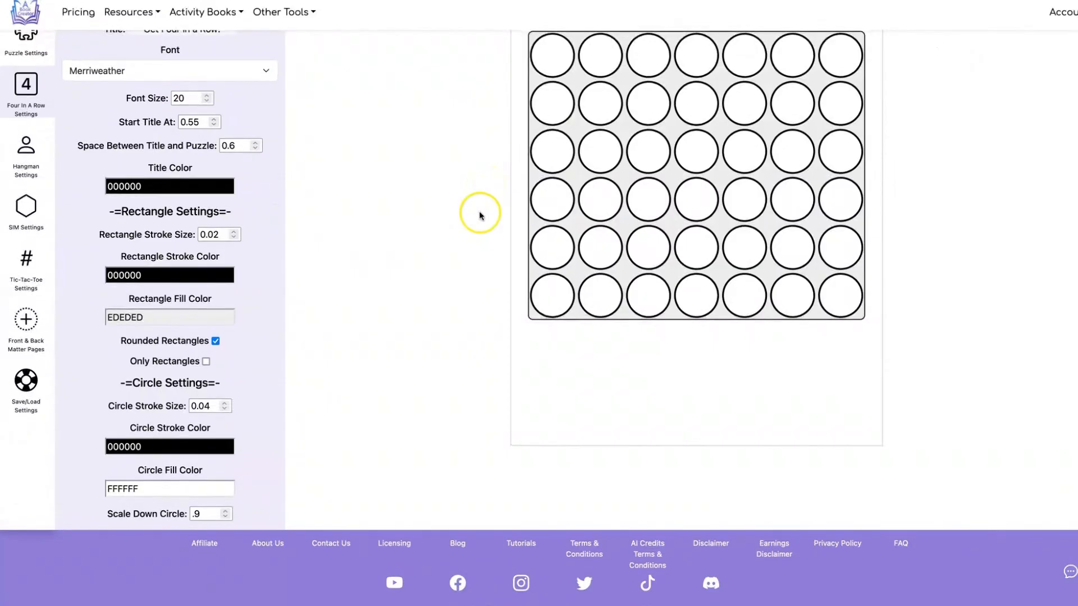
{"action": "left_click", "coordinate": [207, 490]}
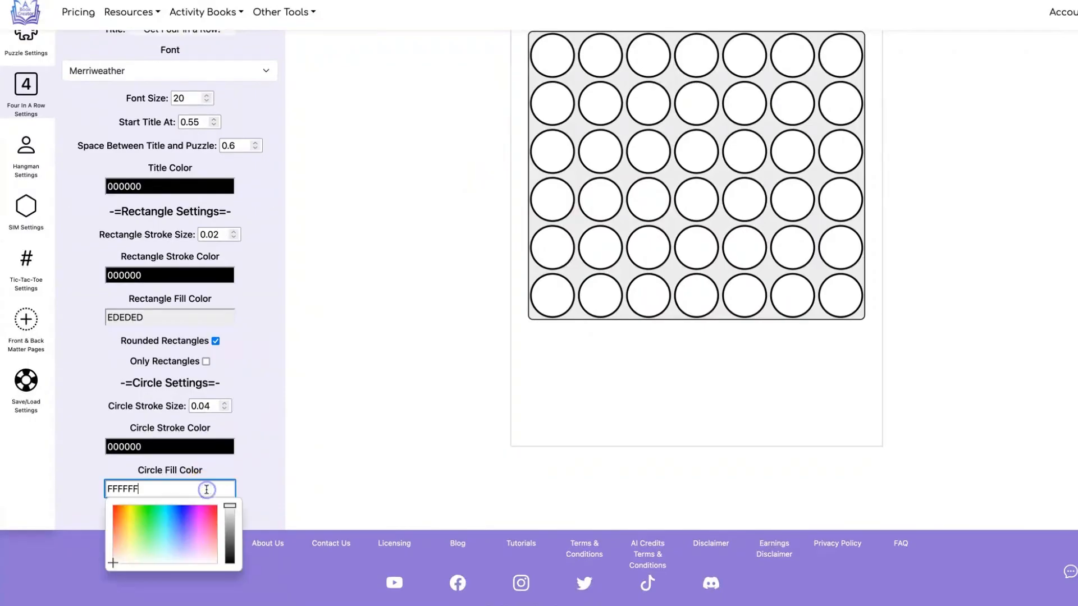
{"action": "left_click", "coordinate": [182, 524]}
{"action": "left_click", "coordinate": [298, 412]}
{"action": "scroll", "coordinate": [298, 409], "scroll_direction": "up", "scroll_amount": 3}
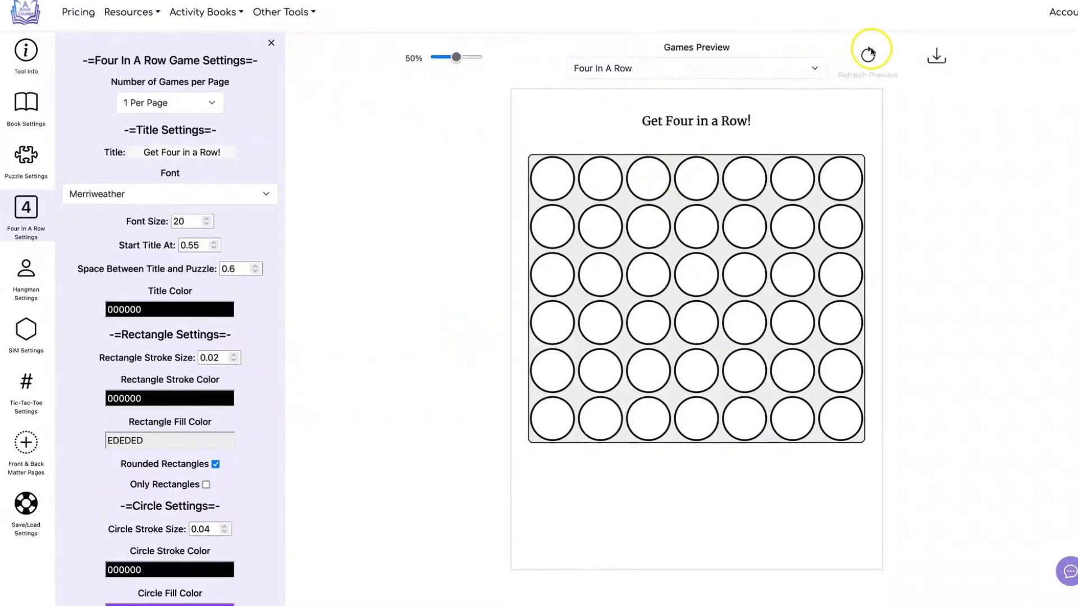
{"action": "left_click", "coordinate": [870, 53]}
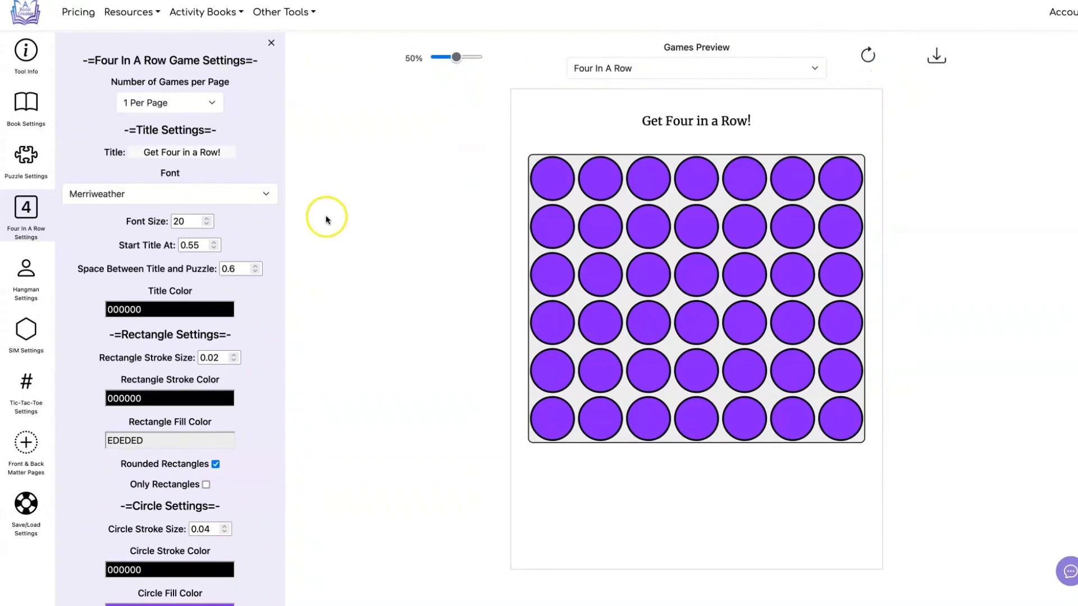
Step: Set the circle fill color back to white FFFFFF and refresh the preview
{"action": "scroll", "coordinate": [322, 217], "scroll_direction": "down", "scroll_amount": 3}
{"action": "left_click", "coordinate": [216, 489]}
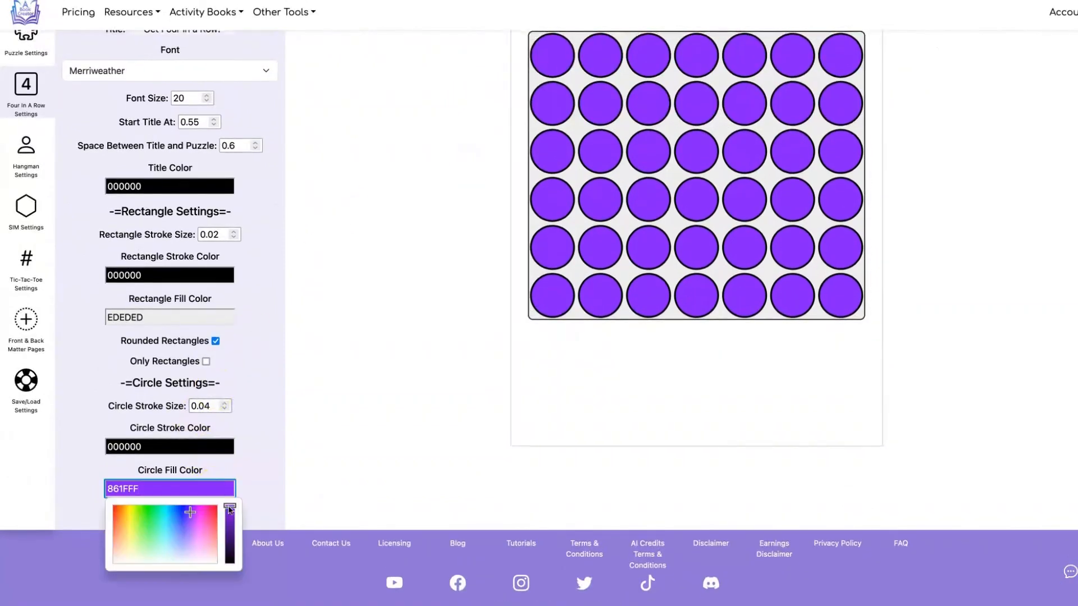
{"action": "left_click", "coordinate": [205, 562]}
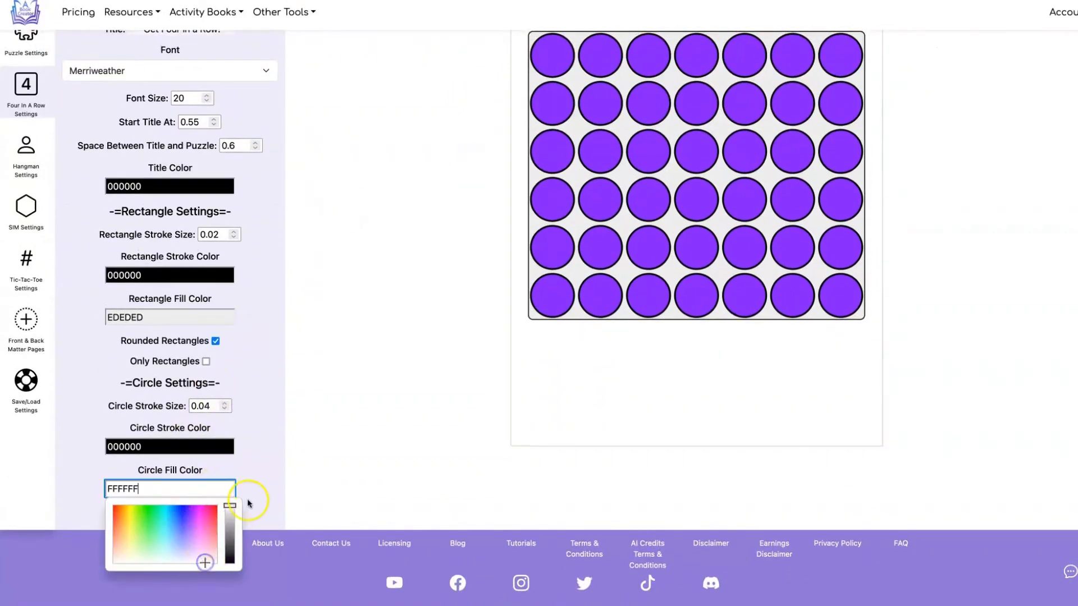
{"action": "left_click", "coordinate": [327, 365]}
{"action": "scroll", "coordinate": [415, 396], "scroll_direction": "up", "scroll_amount": 1}
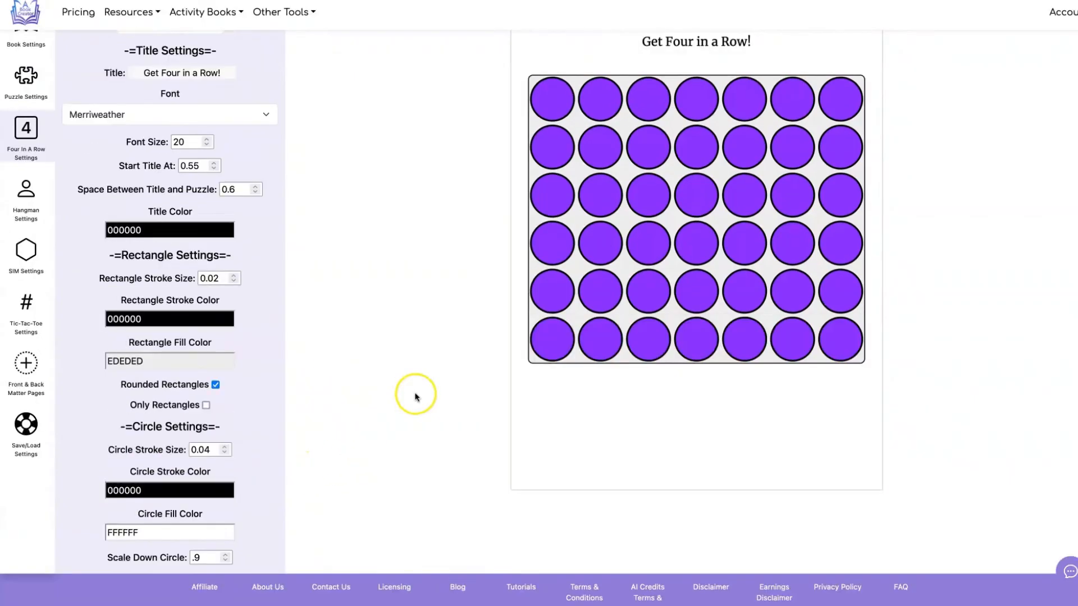
{"action": "scroll", "coordinate": [416, 396], "scroll_direction": "up", "scroll_amount": 2}
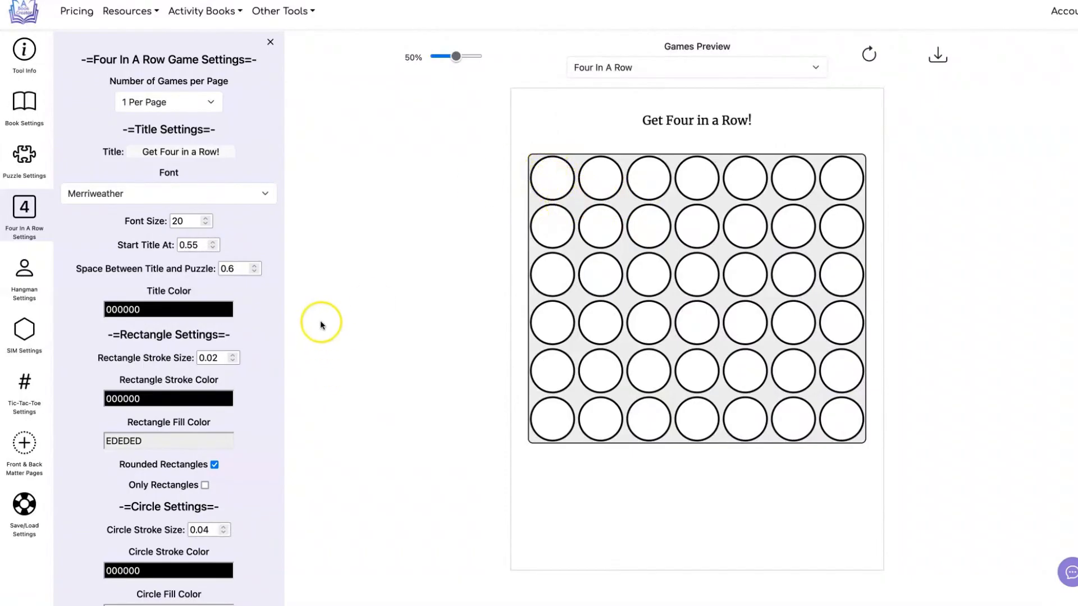
Step: Try scaling the circles down to .7 and refresh the preview
{"action": "scroll", "coordinate": [321, 324], "scroll_direction": "down", "scroll_amount": 3}
{"action": "left_click", "coordinate": [196, 515]}
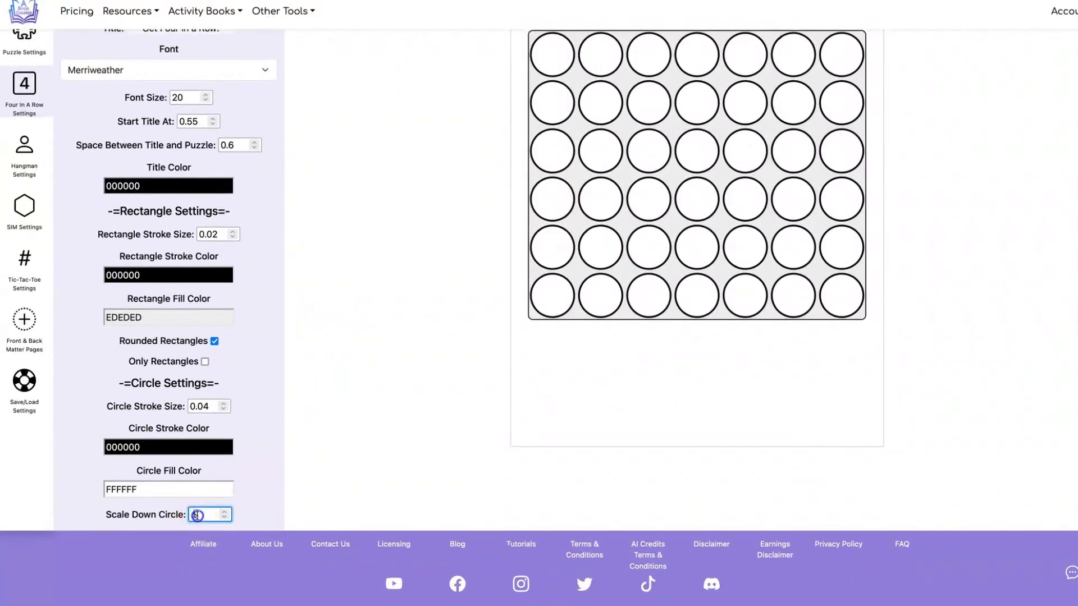
{"action": "left_click", "coordinate": [334, 461]}
{"action": "scroll", "coordinate": [334, 461], "scroll_direction": "up", "scroll_amount": 3}
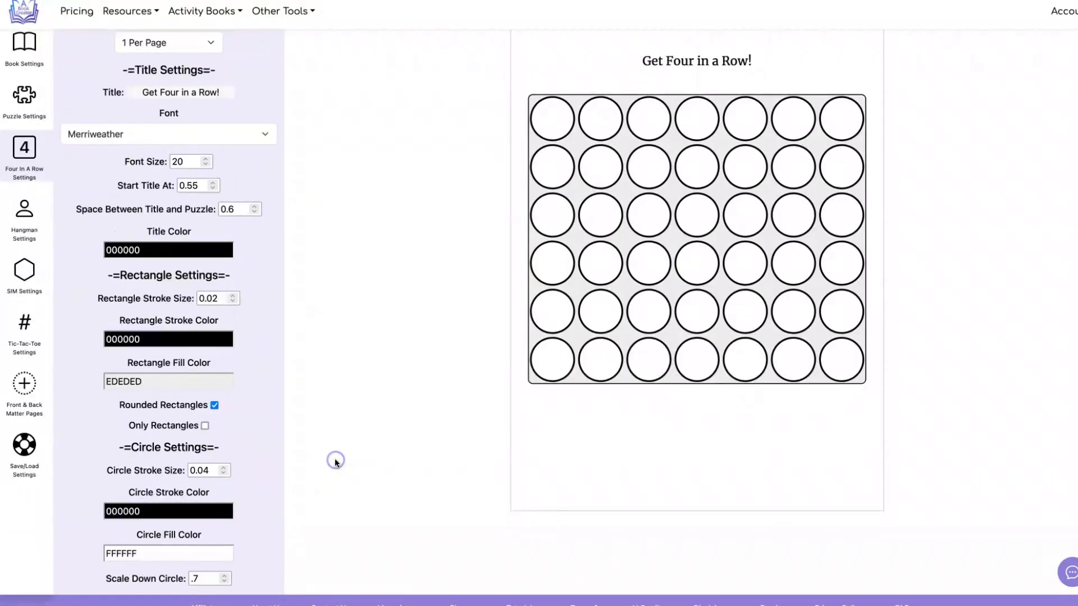
{"action": "left_click", "coordinate": [870, 51]}
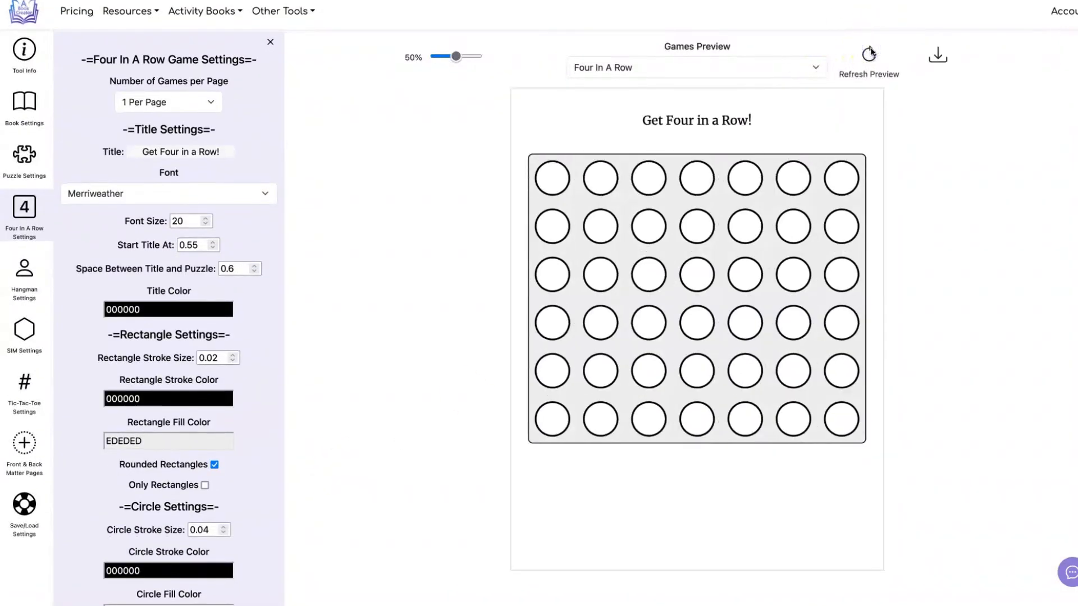
Step: Set the circle scale-down value to 1 and refresh the preview
{"action": "scroll", "coordinate": [202, 471], "scroll_direction": "down", "scroll_amount": 3}
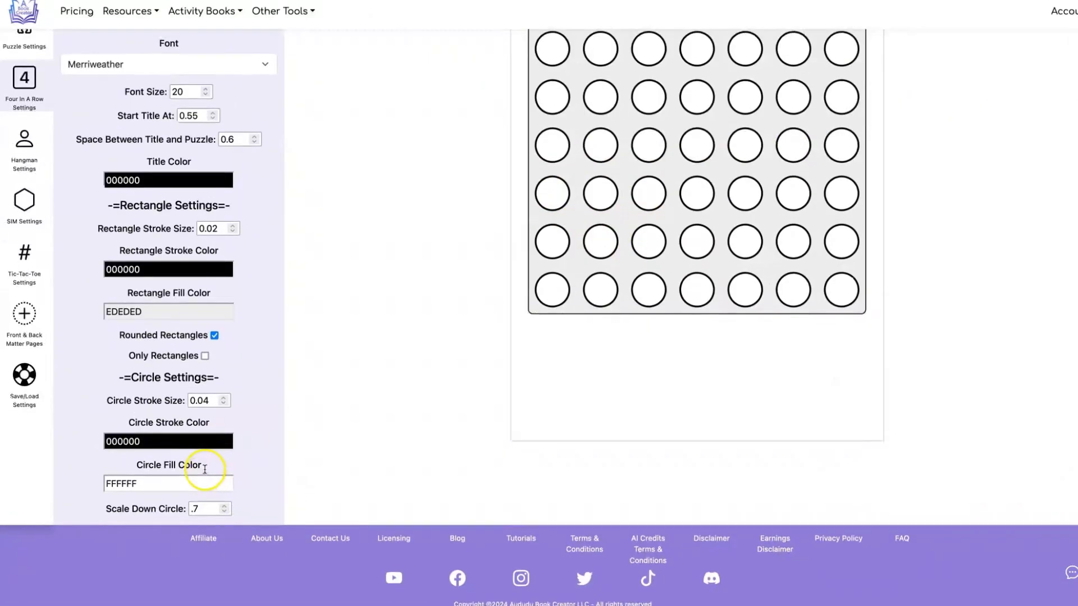
{"action": "left_click", "coordinate": [192, 515]}
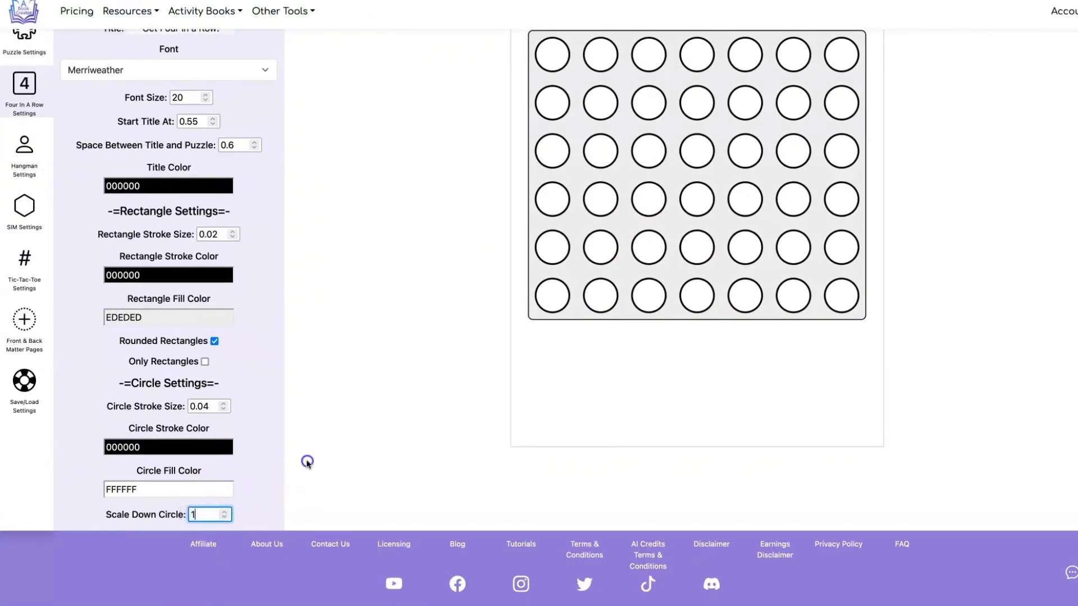
{"action": "scroll", "coordinate": [433, 407], "scroll_direction": "up", "scroll_amount": 3}
{"action": "left_click", "coordinate": [869, 54]}
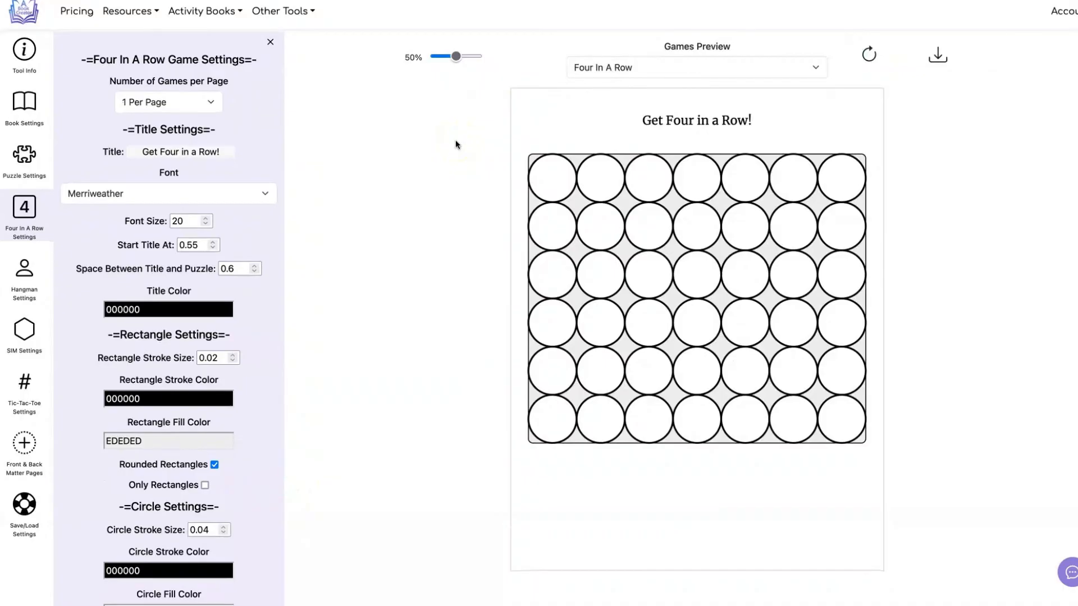
Step: Set the rectangle stroke color and rectangle fill color to white FFFFFF and refresh the preview
{"action": "left_click", "coordinate": [217, 397]}
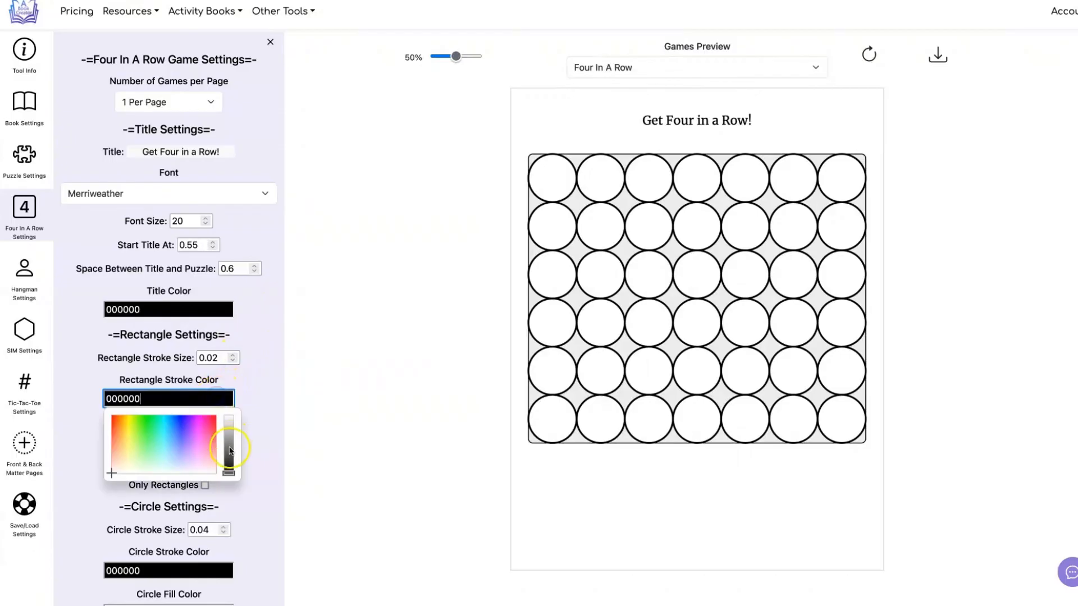
{"action": "left_click_drag", "start_coordinate": [232, 467], "coordinate": [244, 386]}
{"action": "left_click", "coordinate": [289, 361]}
{"action": "left_click", "coordinate": [213, 437]}
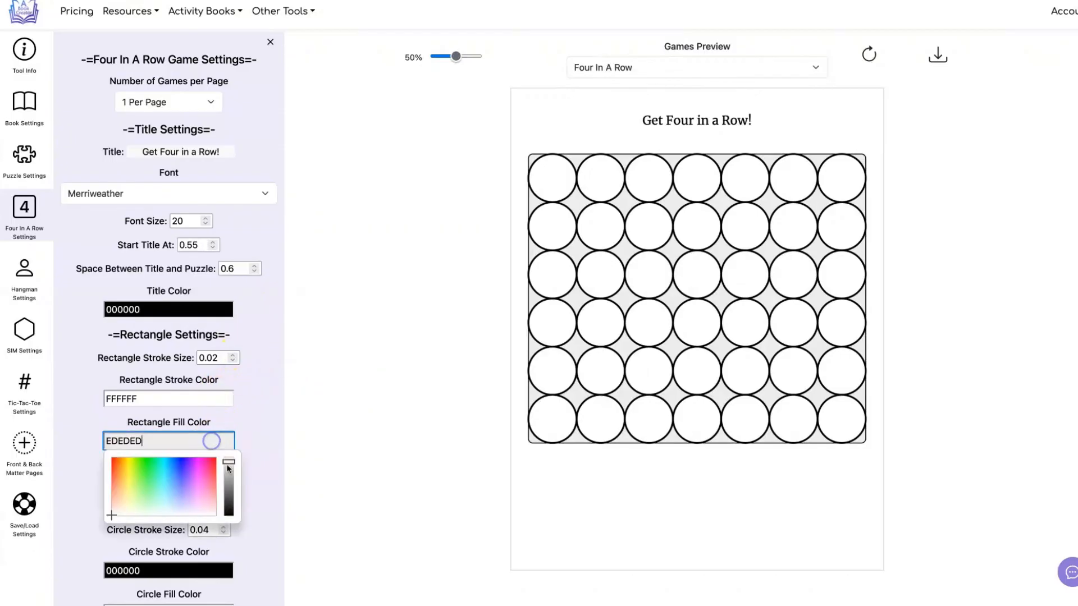
{"action": "left_click_drag", "start_coordinate": [229, 470], "coordinate": [230, 441]}
{"action": "left_click", "coordinate": [345, 345]}
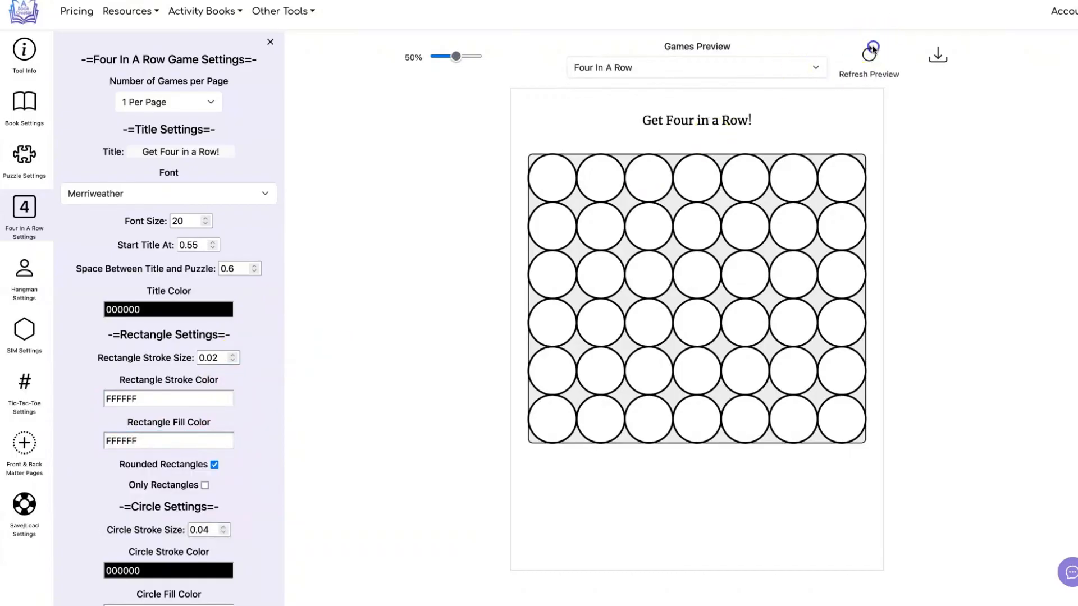
{"action": "left_click", "coordinate": [868, 54]}
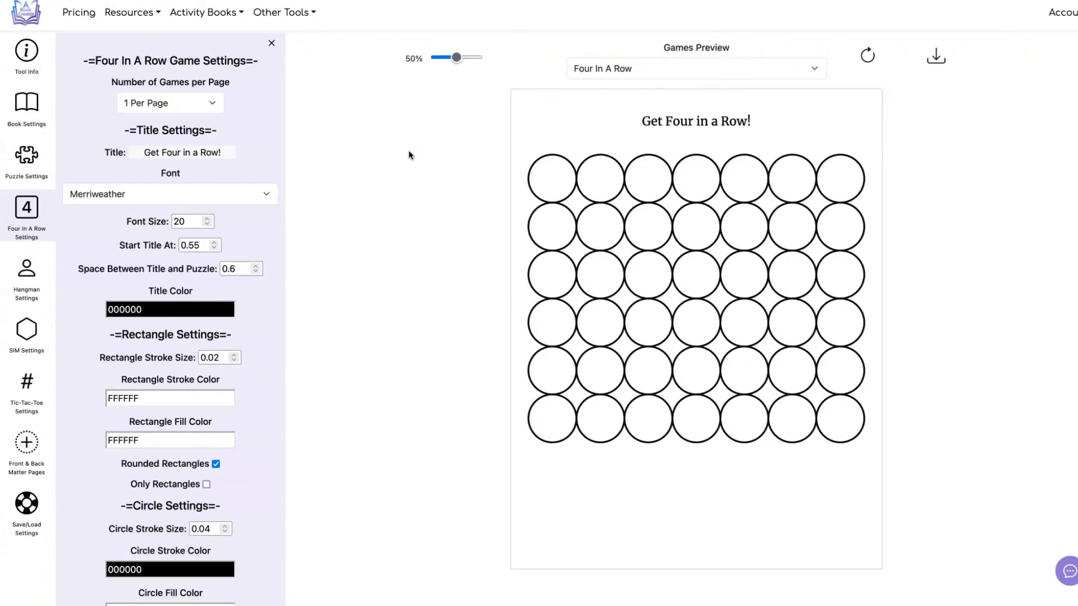
Step: Lay out 4 games per page with 0.4 horizontal and 0.8 vertical space between puzzles, and refresh the preview
{"action": "left_click", "coordinate": [207, 102]}
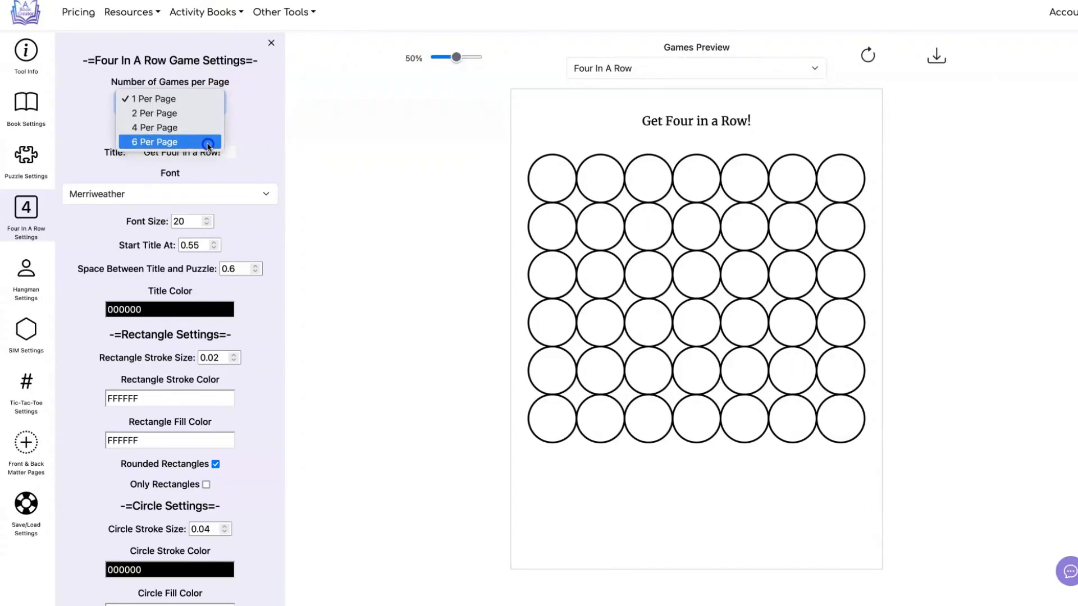
{"action": "left_click", "coordinate": [202, 128]}
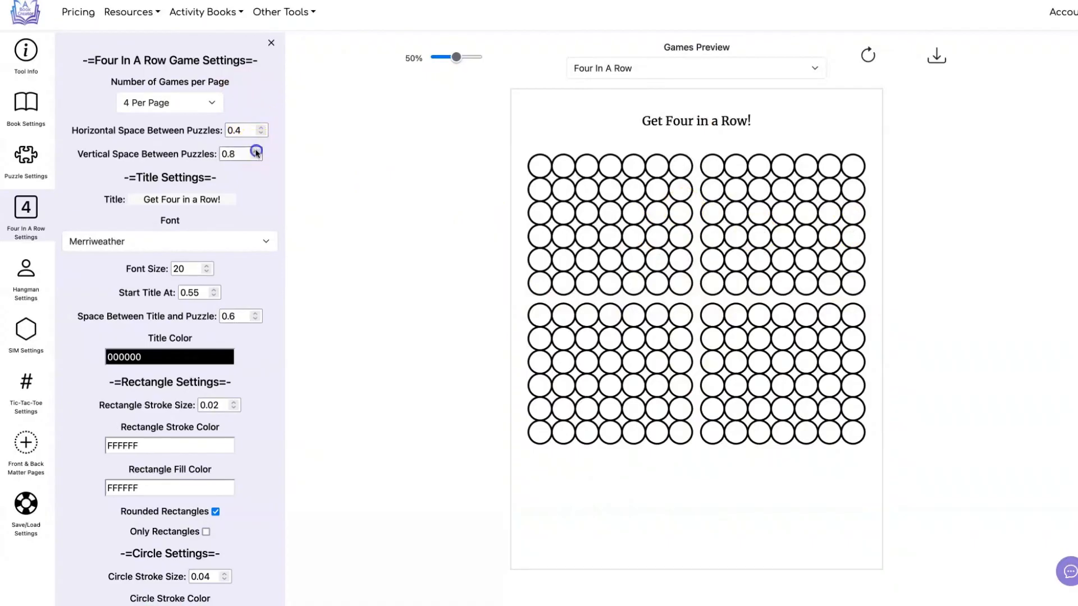
{"action": "left_click", "coordinate": [868, 55]}
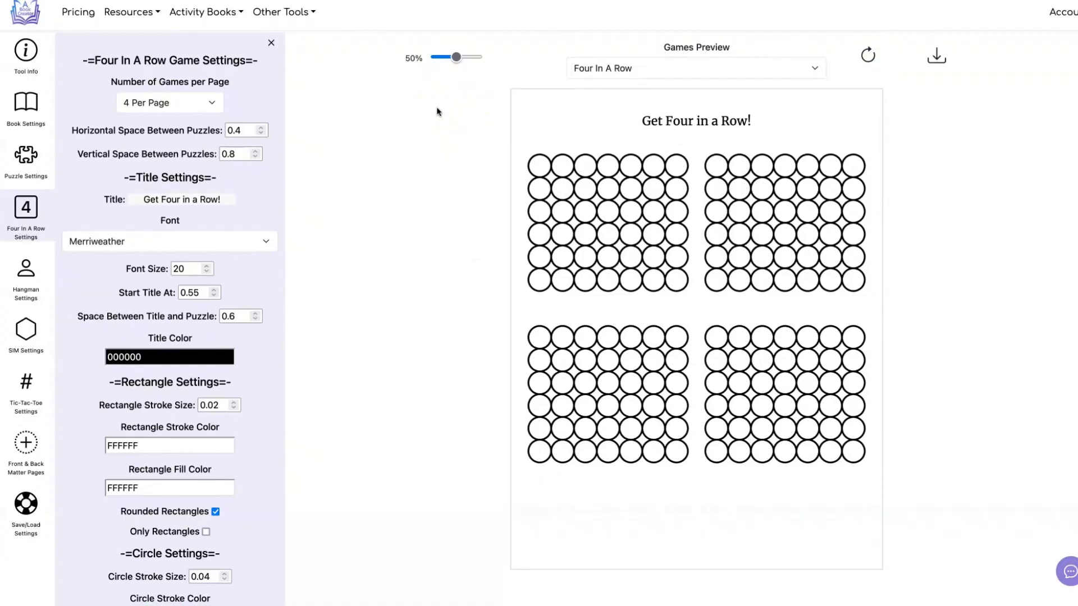
Step: Exclude Four In A Row from the included games and preview the Hangman page with its settings open
{"action": "left_click", "coordinate": [28, 272]}
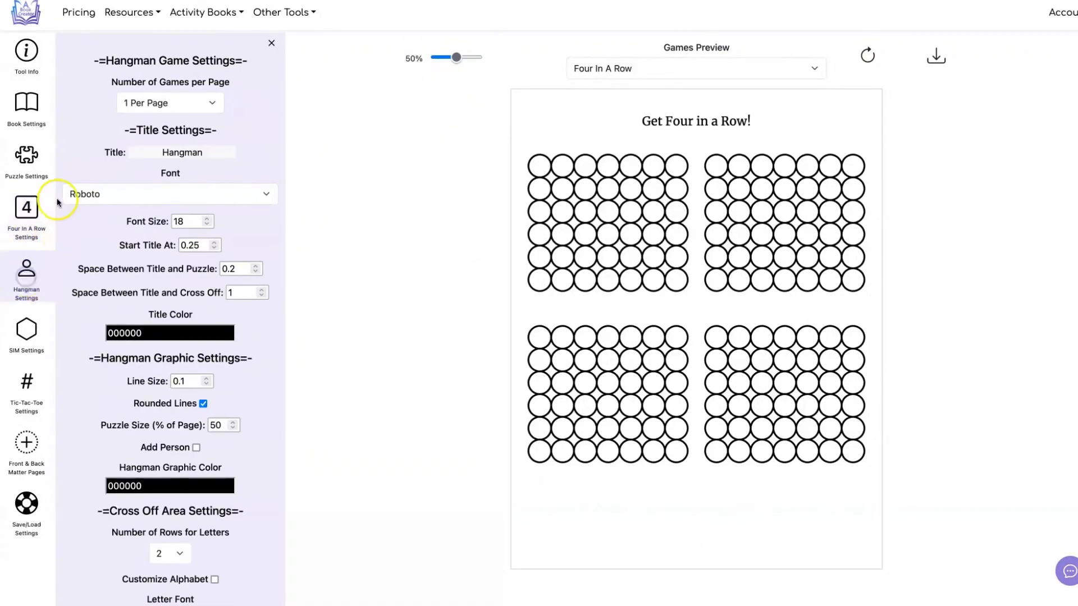
{"action": "left_click", "coordinate": [29, 161]}
{"action": "left_click", "coordinate": [200, 101]}
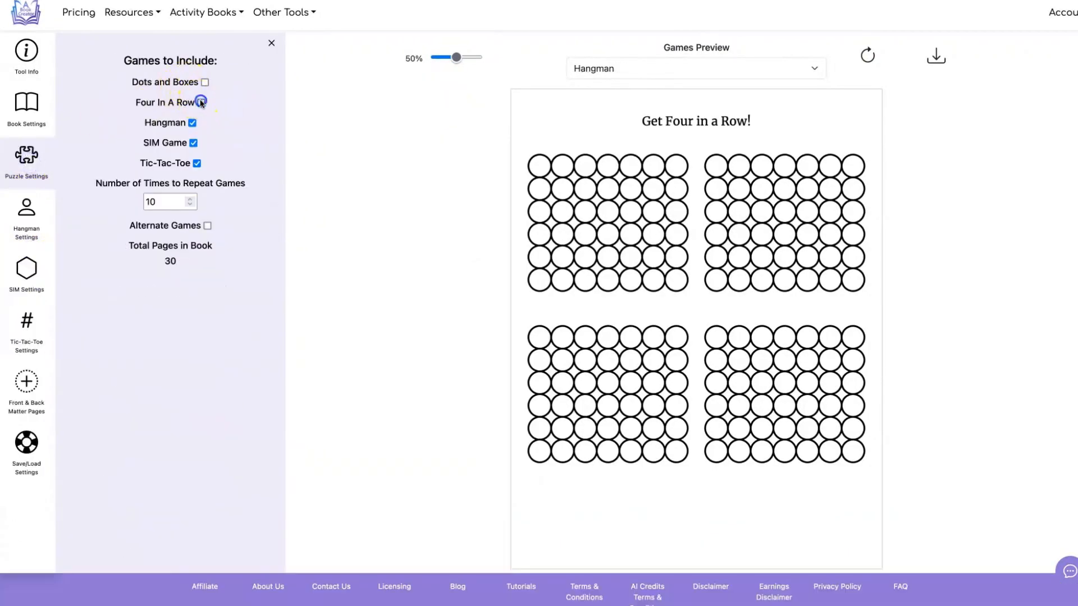
{"action": "left_click", "coordinate": [28, 215]}
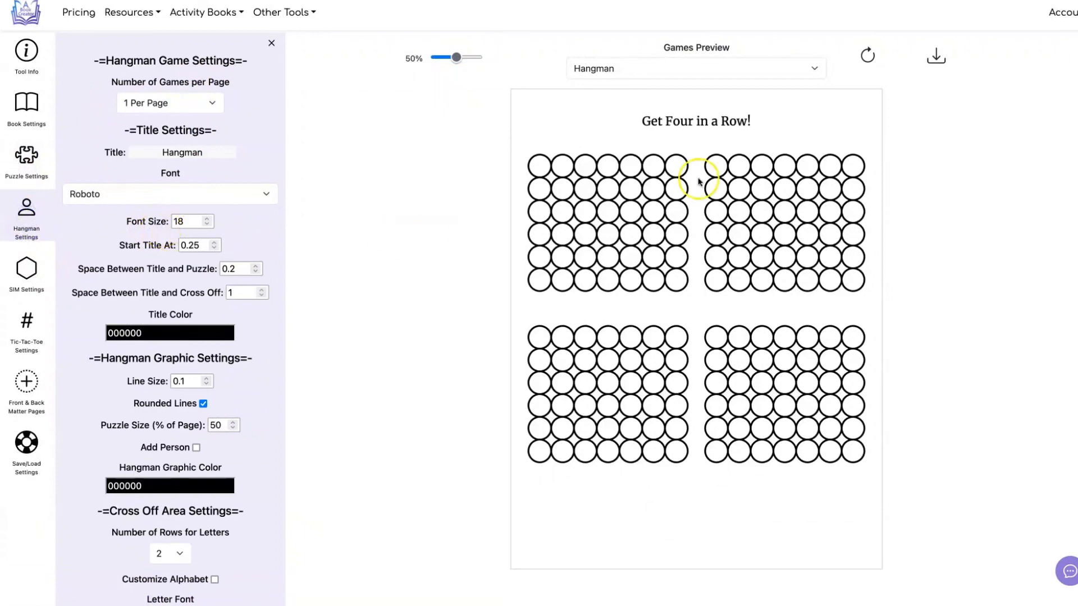
{"action": "left_click", "coordinate": [865, 55]}
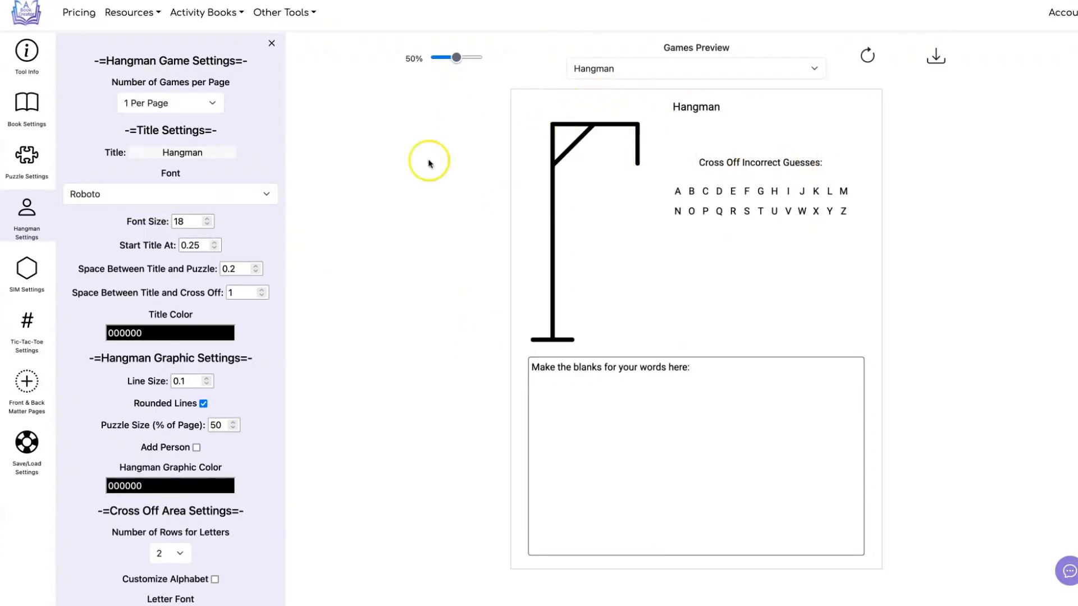
Step: Try a line size of 0.2 for the hangman graphic and refresh the preview
{"action": "scroll", "coordinate": [165, 207], "scroll_direction": "down", "scroll_amount": 2}
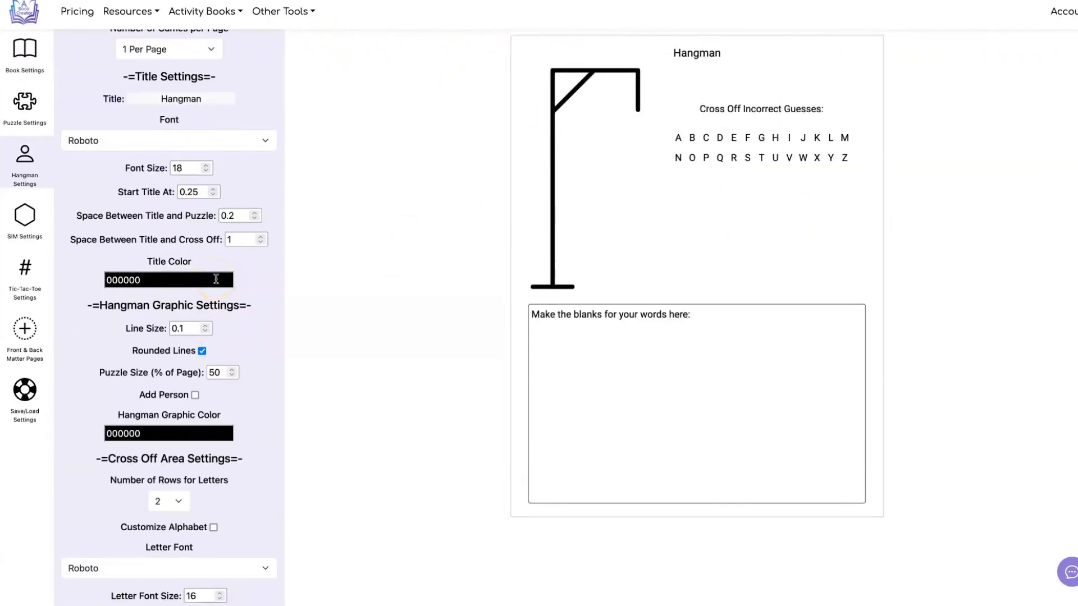
{"action": "left_click", "coordinate": [188, 328]}
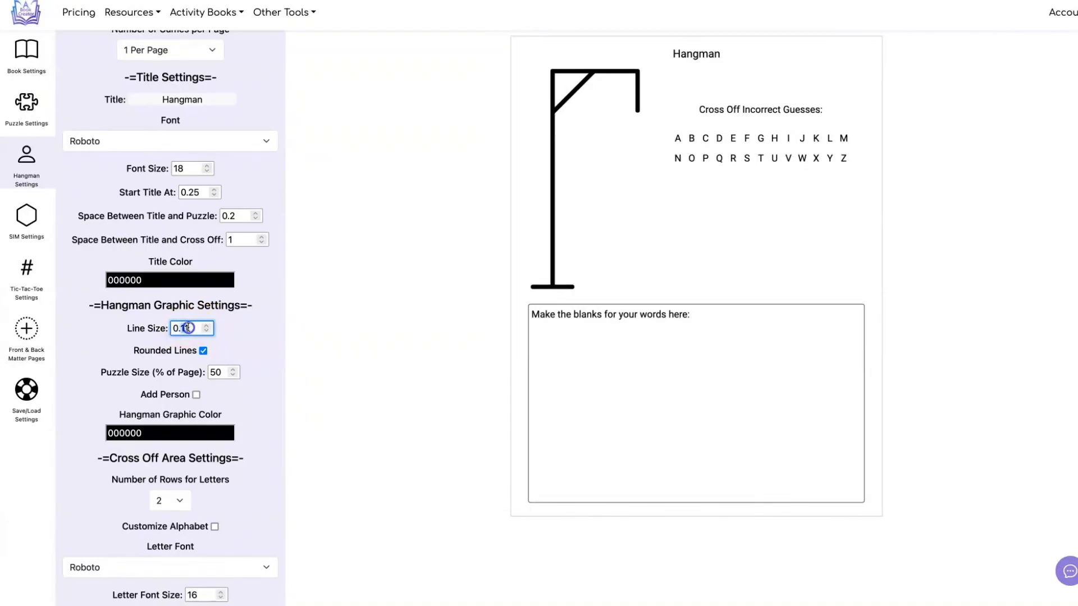
{"action": "type", "text": "2"}
{"action": "left_click", "coordinate": [351, 292]}
{"action": "scroll", "coordinate": [352, 292], "scroll_direction": "up", "scroll_amount": 2}
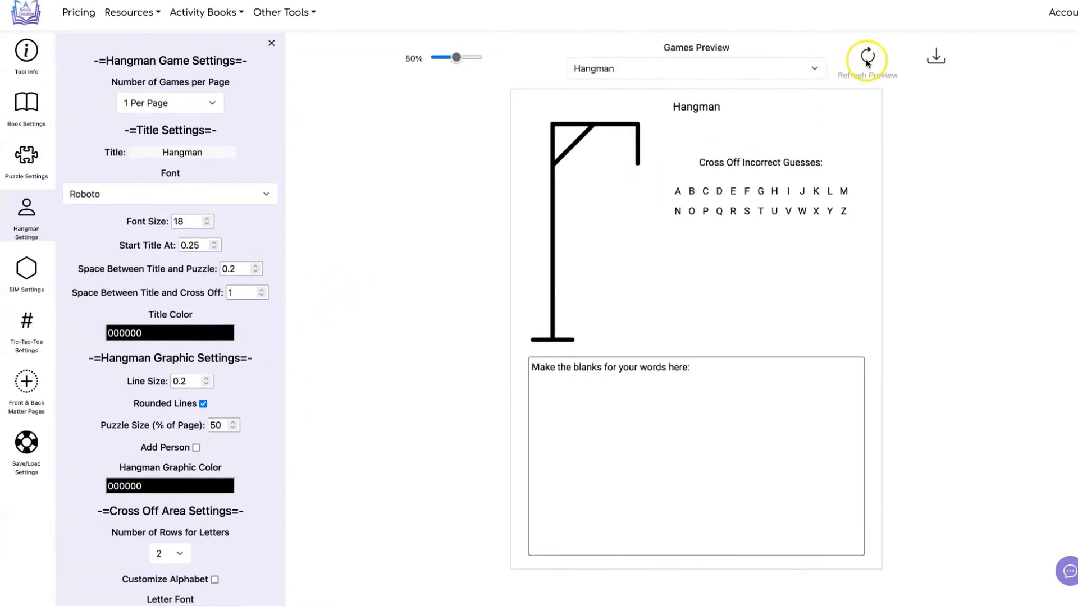
{"action": "left_click", "coordinate": [866, 60]}
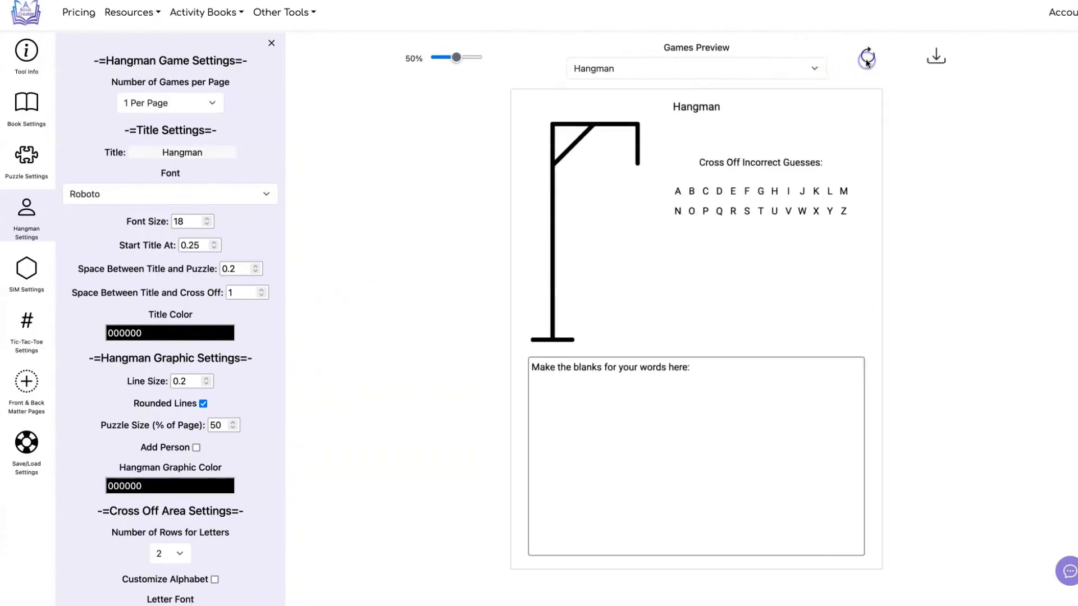
Step: Turn off rounded lines for the hangman graphic, set its puzzle size to 20% of the page and refresh the preview
{"action": "left_click", "coordinate": [207, 404]}
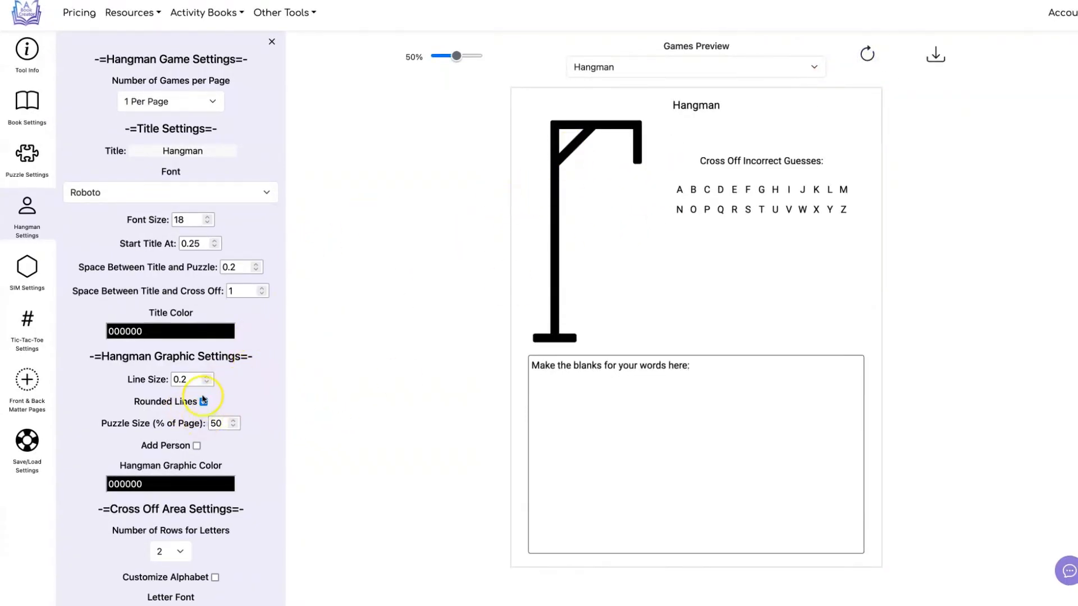
{"action": "left_click", "coordinate": [203, 402]}
{"action": "left_click", "coordinate": [867, 54]}
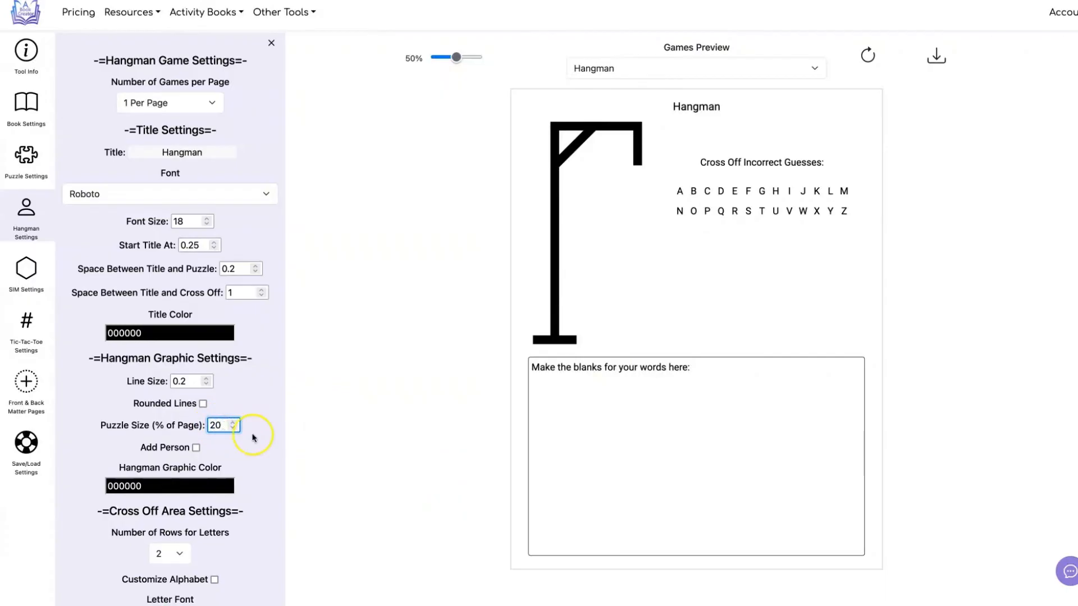
{"action": "left_click", "coordinate": [868, 55]}
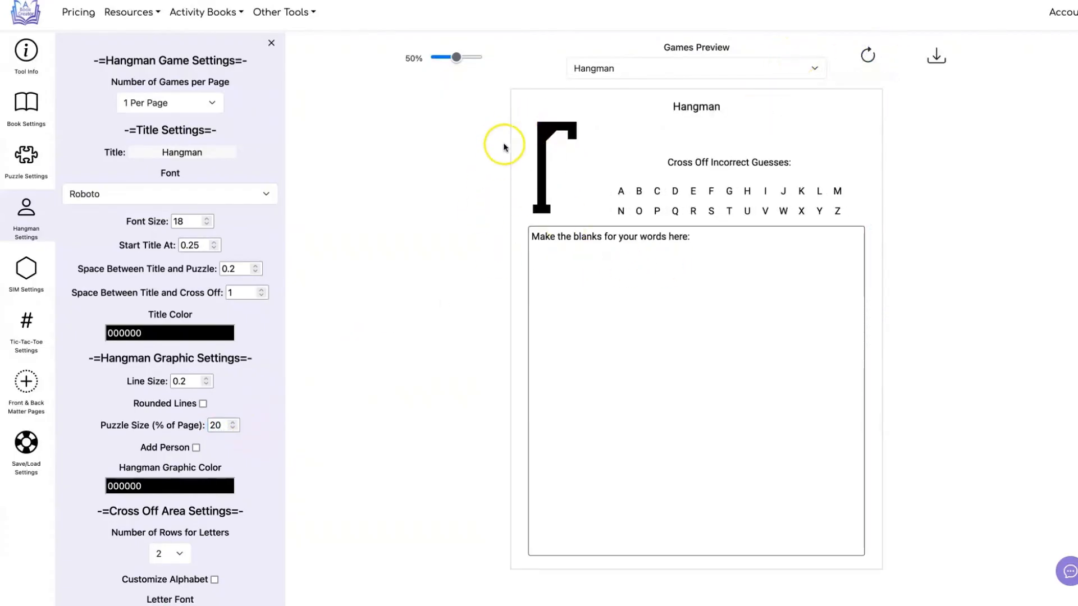
Step: Set the hangman graphic's line size to 0.1 and refresh the preview
{"action": "left_click", "coordinate": [183, 381]}
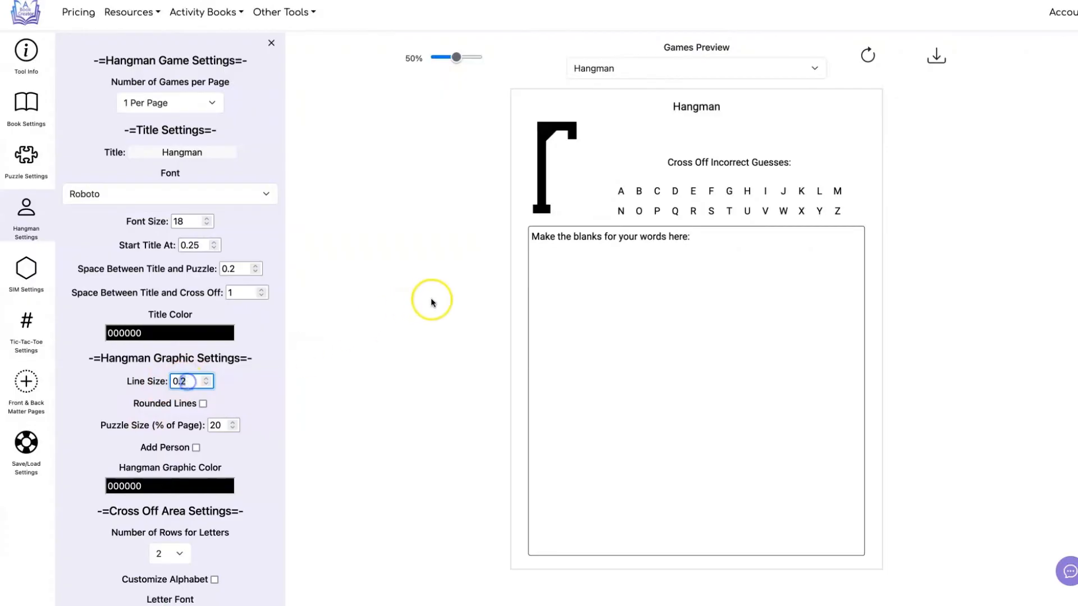
{"action": "type", "text": "1"}
{"action": "left_click", "coordinate": [432, 301]}
{"action": "left_click", "coordinate": [868, 55]}
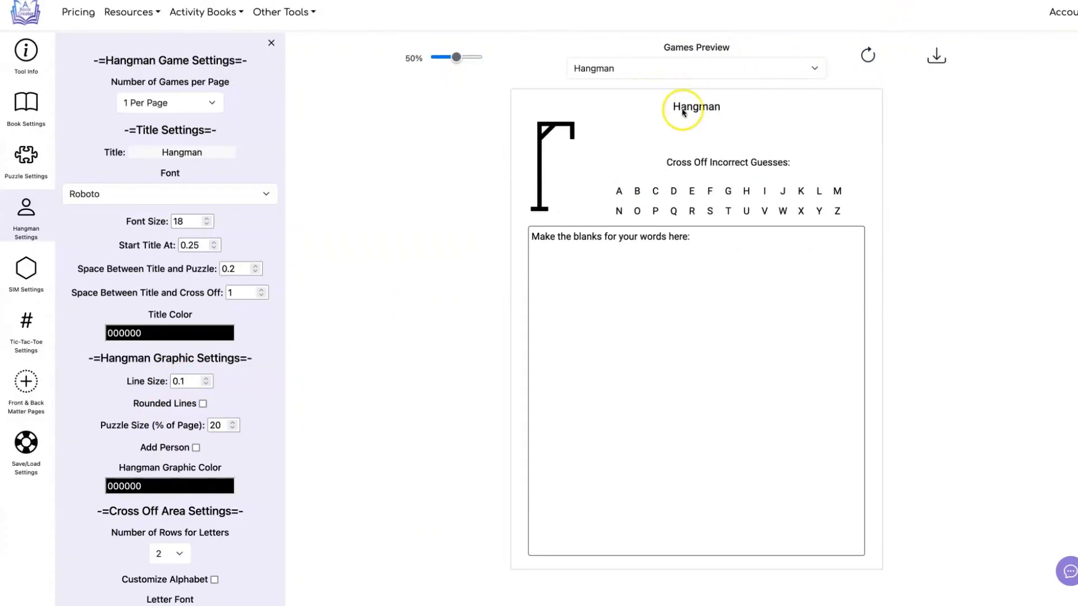
Step: Try a space of .5 between the title and the cross-off area and refresh the preview
{"action": "left_click", "coordinate": [714, 109]}
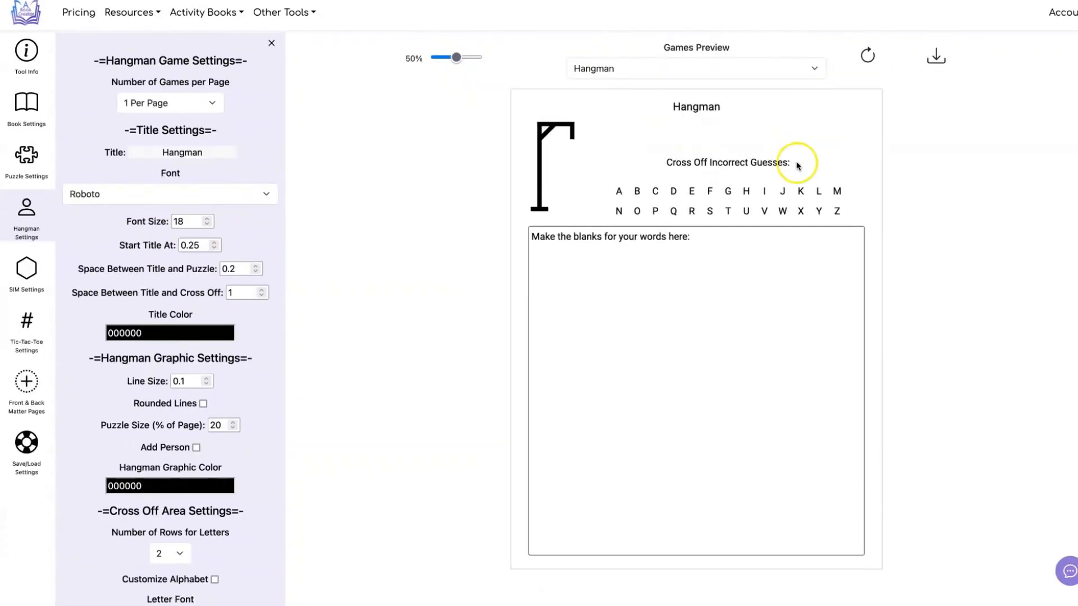
{"action": "left_click", "coordinate": [224, 293]}
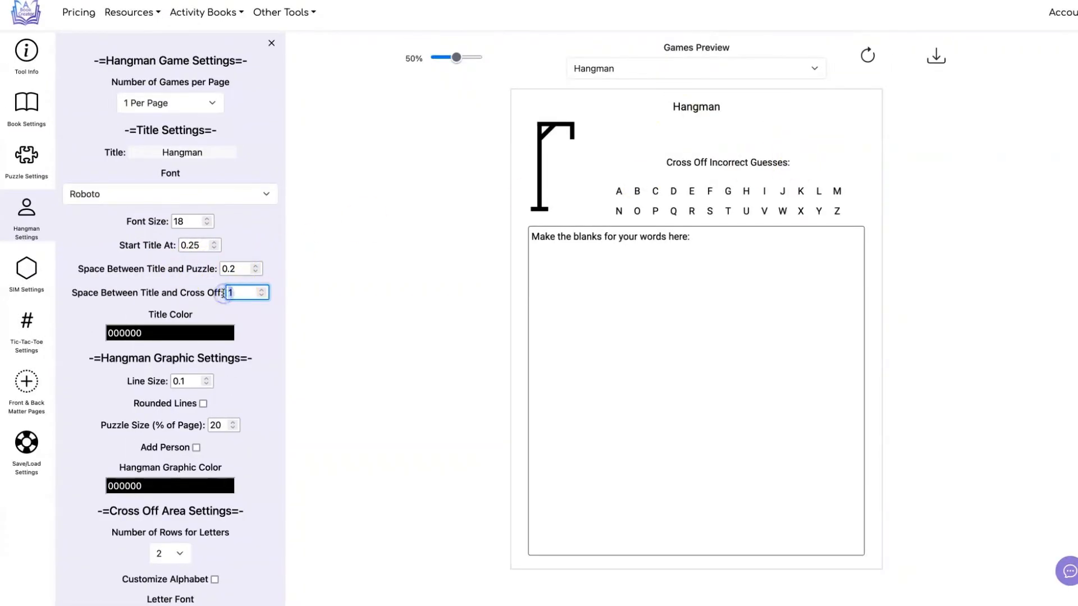
{"action": "left_click", "coordinate": [867, 55]}
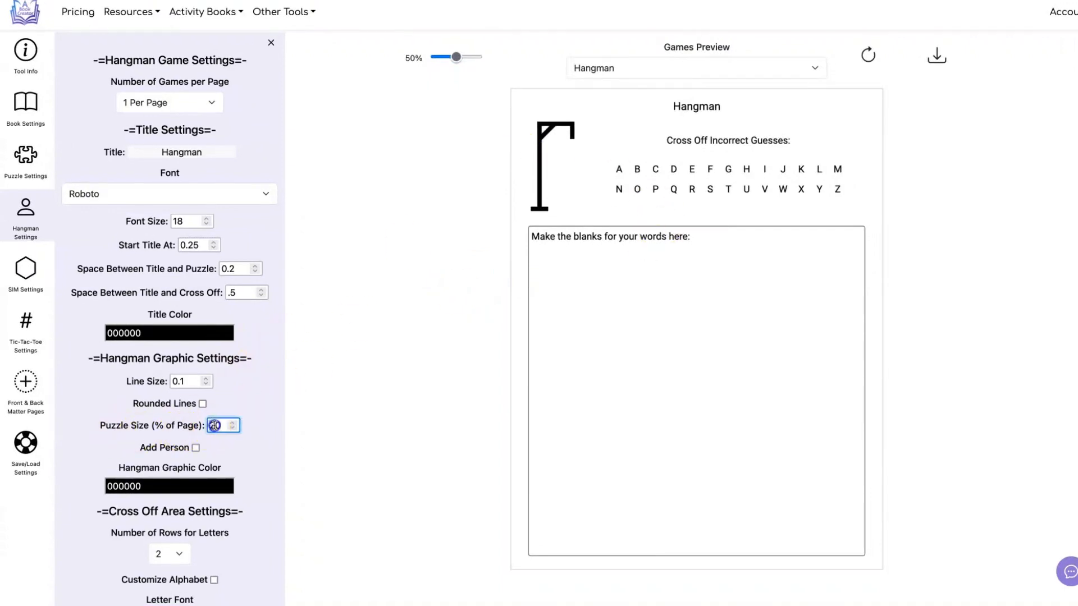
Step: Set the hangman puzzle size to 50% of the page and refresh the preview
{"action": "double_click", "coordinate": [214, 425]}
{"action": "type", "text": "50"}
{"action": "left_click", "coordinate": [389, 376]}
{"action": "left_click", "coordinate": [866, 55]}
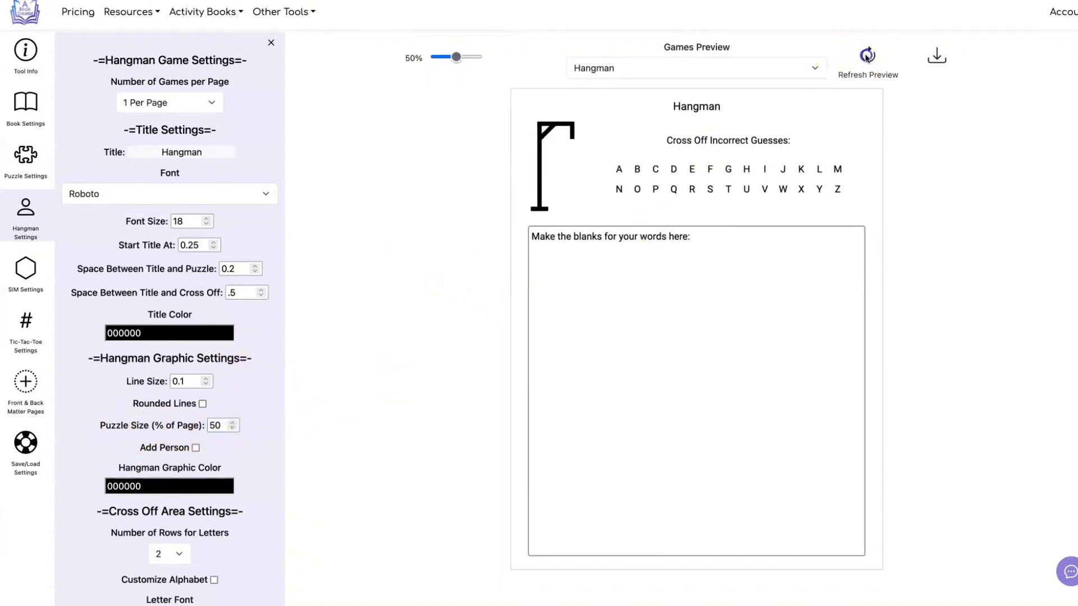
Step: Set the space between the title and the cross-off area to 1 and refresh the preview
{"action": "double_click", "coordinate": [232, 293]}
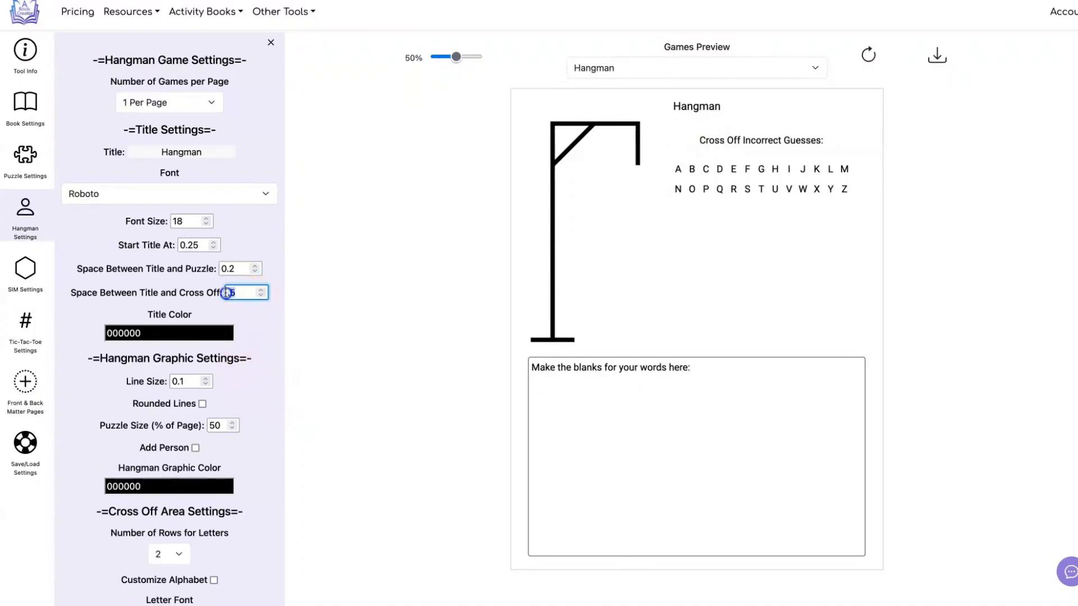
{"action": "type", "text": "1"}
{"action": "left_click", "coordinate": [372, 279]}
{"action": "left_click", "coordinate": [869, 55]}
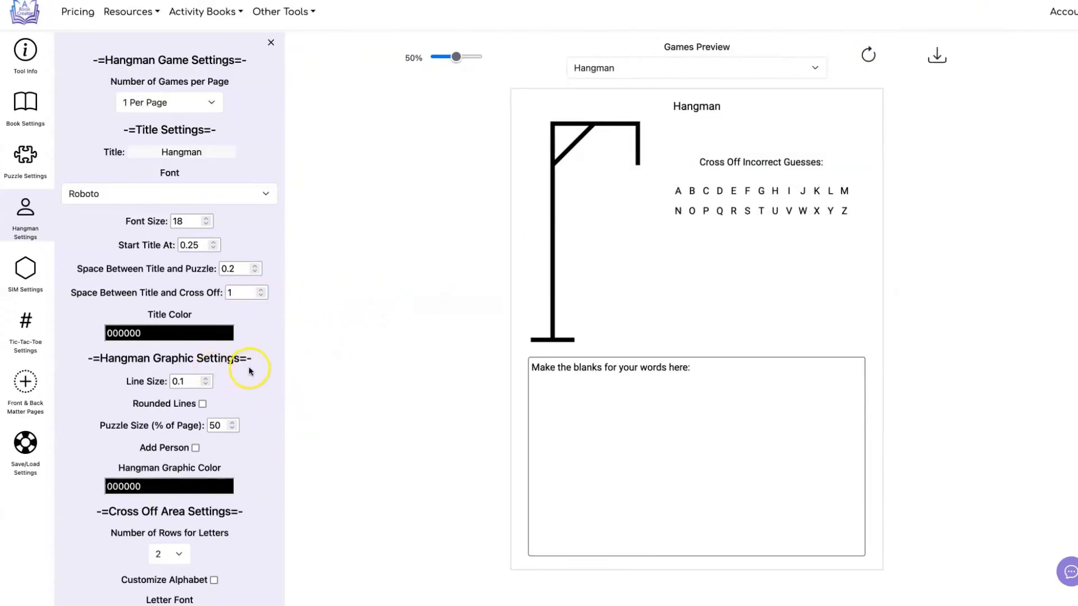
Step: Set the hangman graphic color to gray 939393 and refresh the preview
{"action": "left_click", "coordinate": [210, 334]}
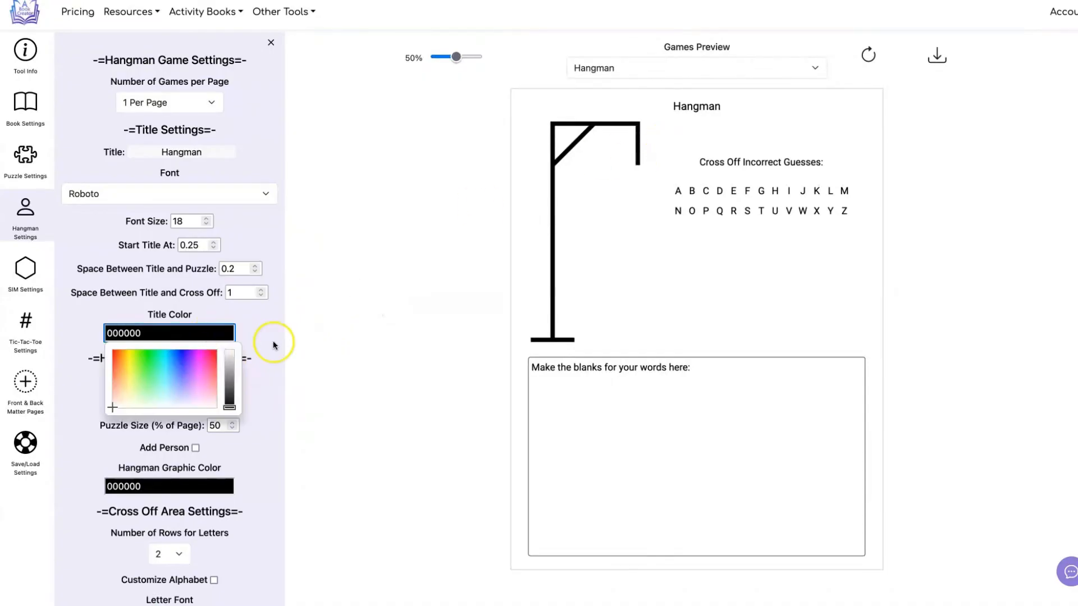
{"action": "left_click", "coordinate": [291, 458]}
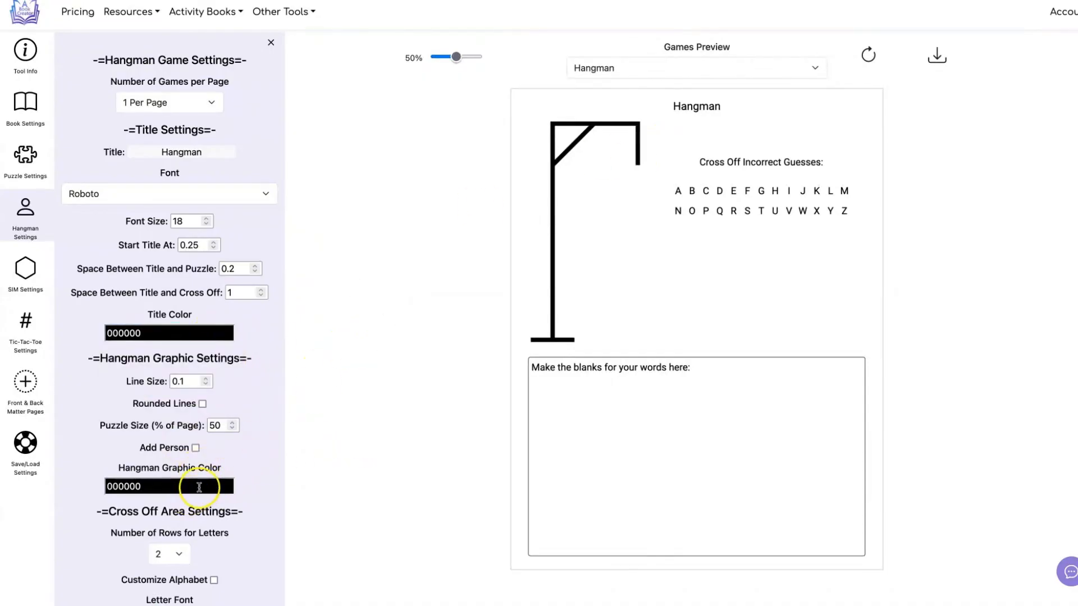
{"action": "right_click", "coordinate": [199, 488]}
{"action": "left_click", "coordinate": [344, 424]}
{"action": "scroll", "coordinate": [242, 449], "scroll_direction": "down", "scroll_amount": 1}
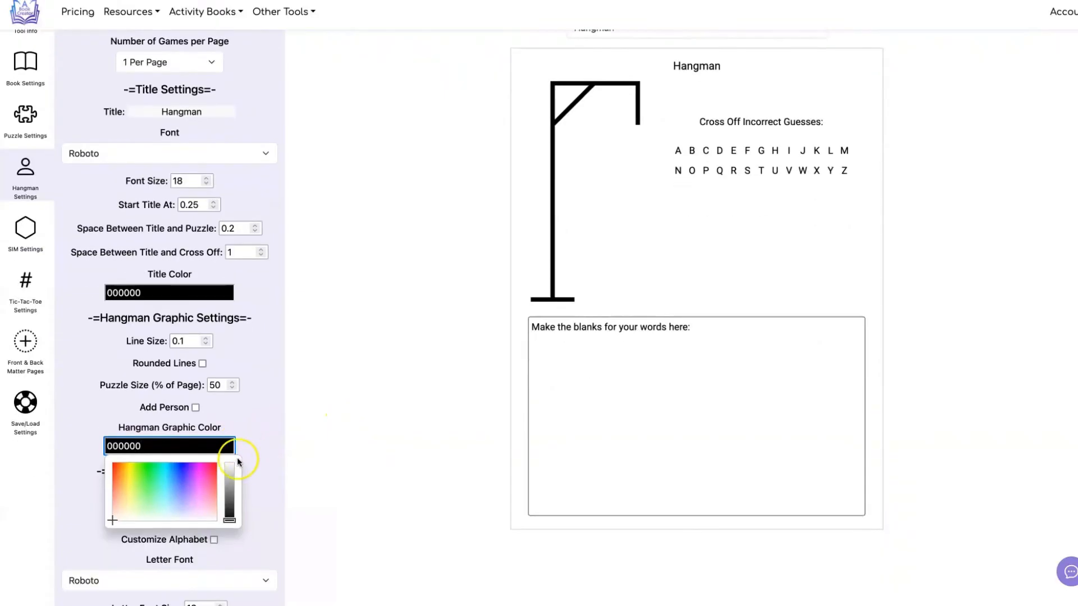
{"action": "left_click", "coordinate": [230, 490]}
{"action": "left_click", "coordinate": [301, 425]}
{"action": "scroll", "coordinate": [691, 133], "scroll_direction": "up", "scroll_amount": 1}
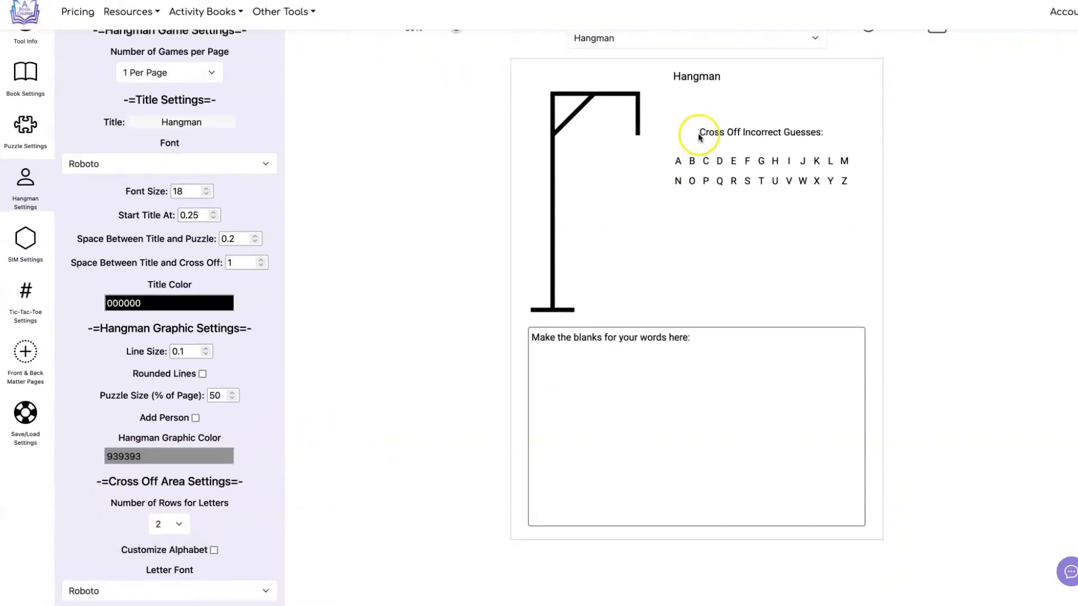
{"action": "left_click", "coordinate": [868, 57]}
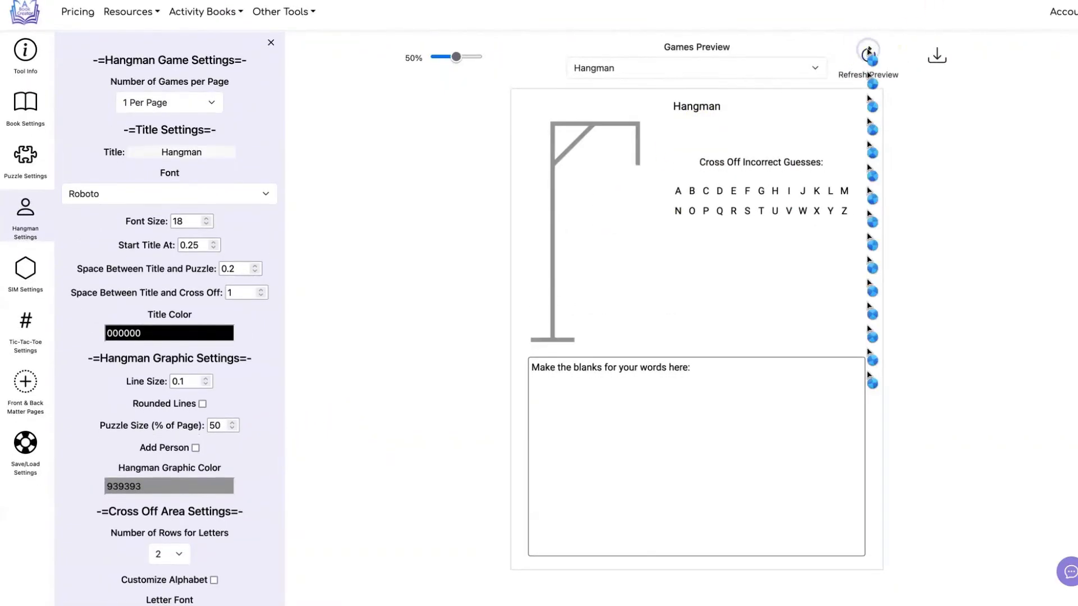
Step: Add the dotted-line person to the hangman graphic and refresh the preview
{"action": "scroll", "coordinate": [407, 170], "scroll_direction": "down", "scroll_amount": 2}
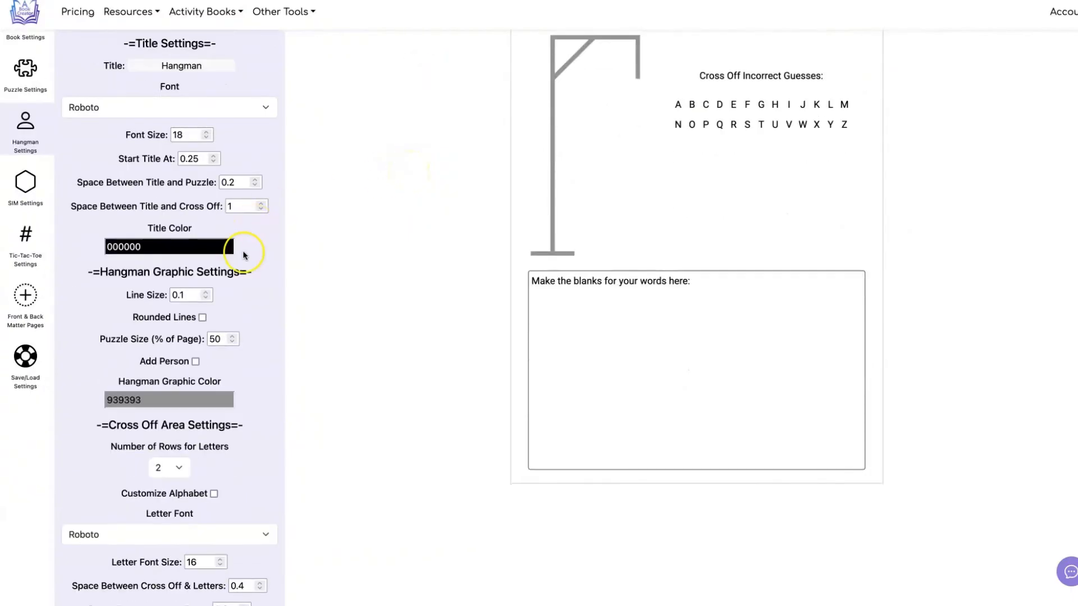
{"action": "left_click", "coordinate": [194, 362]}
{"action": "scroll", "coordinate": [375, 318], "scroll_direction": "up", "scroll_amount": 2}
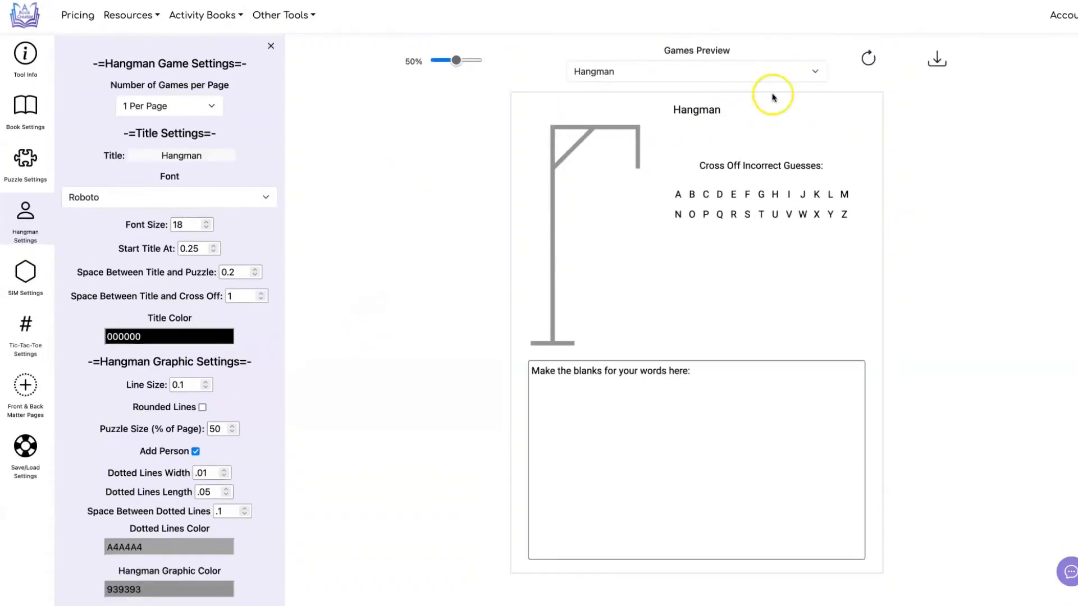
{"action": "left_click", "coordinate": [869, 53]}
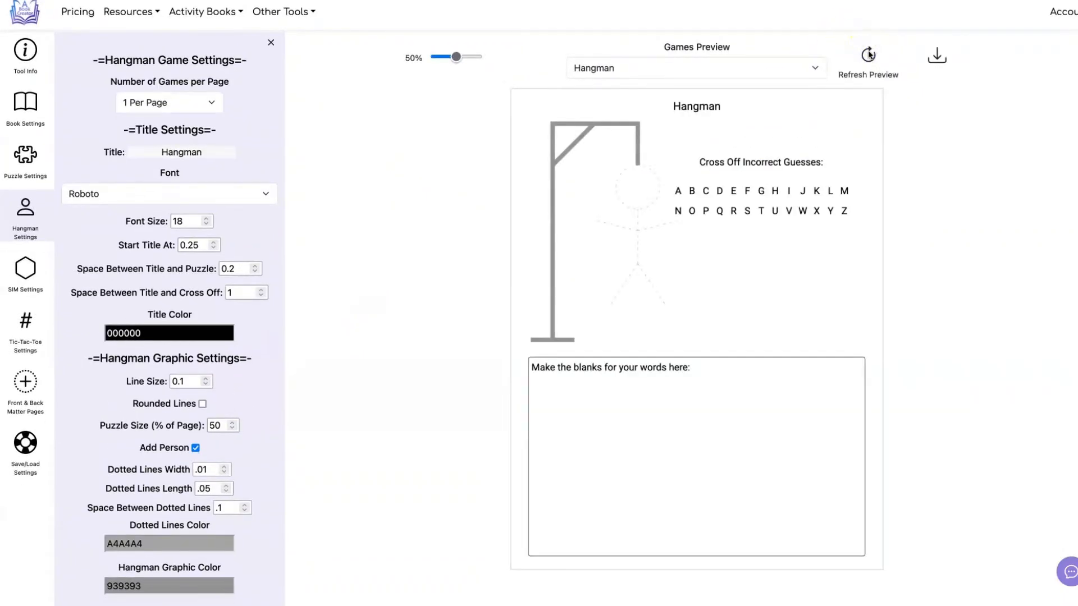
{"action": "scroll", "coordinate": [279, 446], "scroll_direction": "down", "scroll_amount": 1}
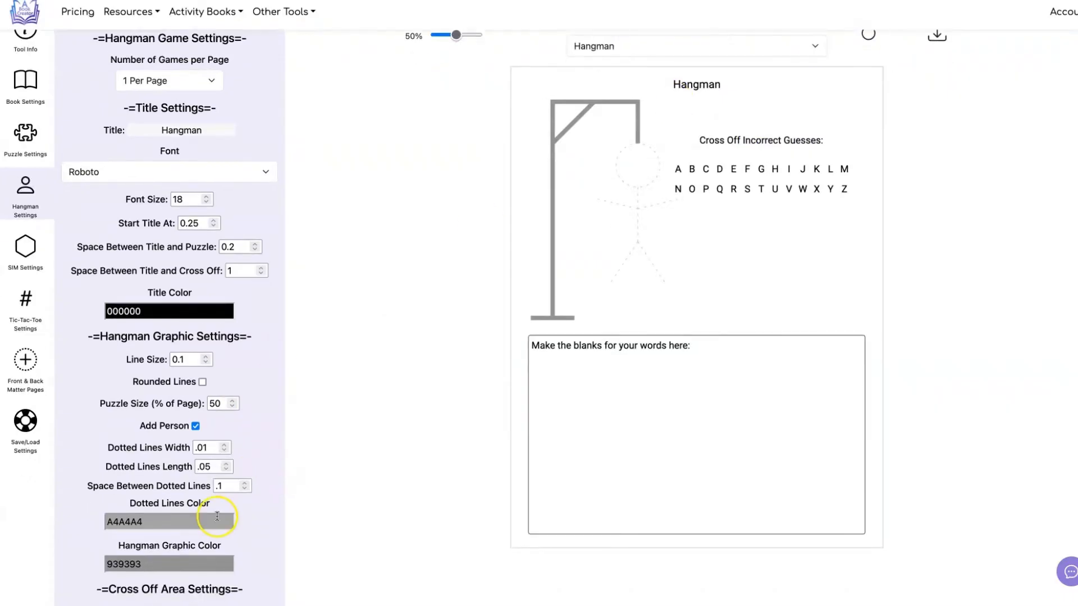
Step: Set the hangman graphic color to black 000000
{"action": "left_click", "coordinate": [192, 520]}
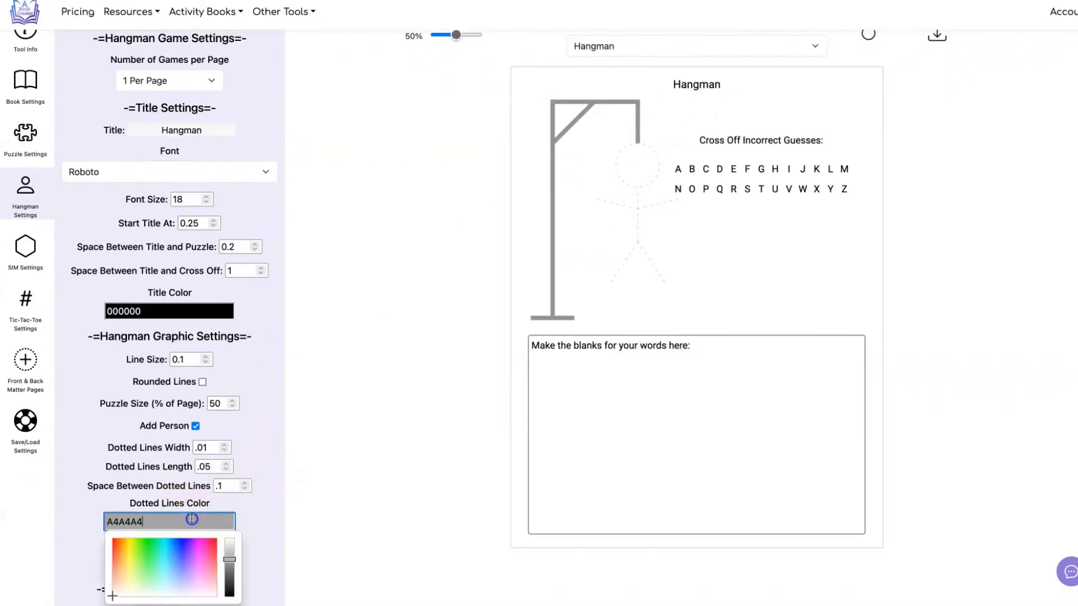
{"action": "left_click", "coordinate": [223, 559]}
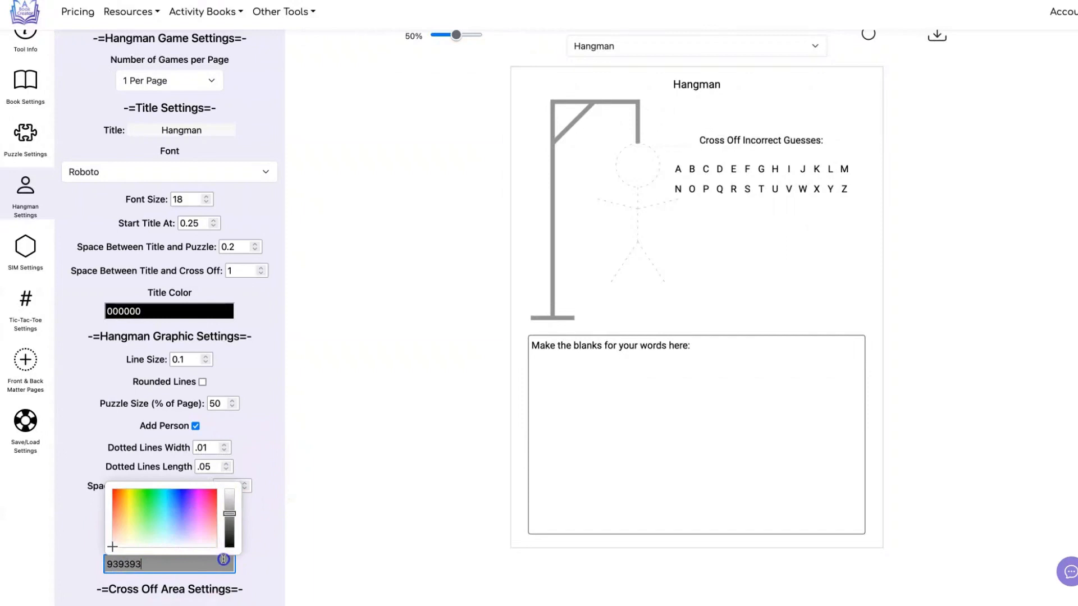
{"action": "left_click_drag", "start_coordinate": [237, 520], "coordinate": [230, 550]}
{"action": "left_click", "coordinate": [294, 527]}
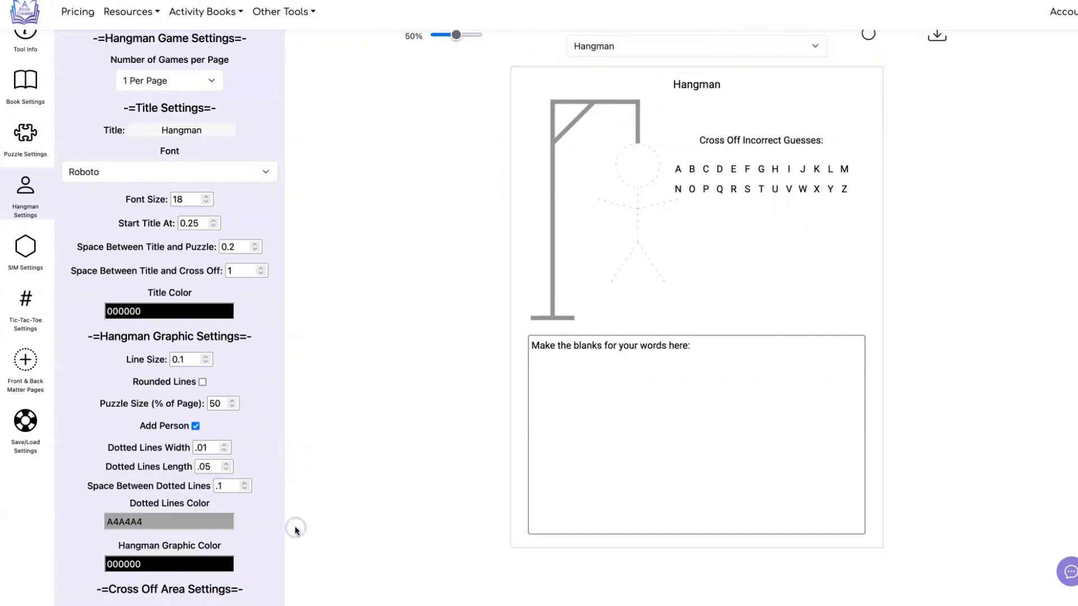
Step: Set the dotted lines color to light gray BDBDBD and refresh the preview
{"action": "left_click", "coordinate": [233, 528]}
{"action": "left_click", "coordinate": [231, 555]}
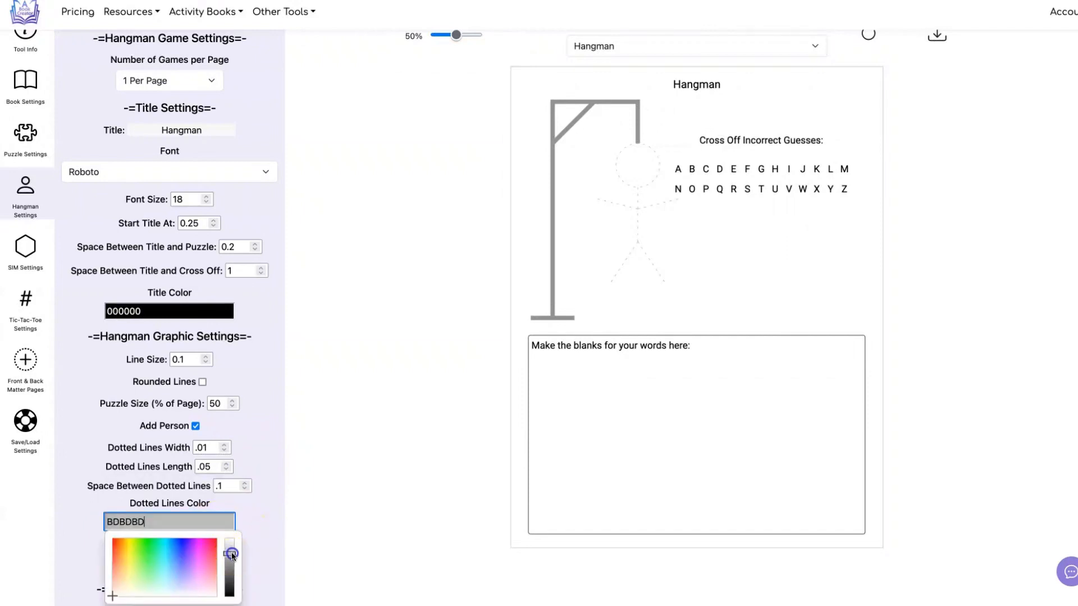
{"action": "left_click", "coordinate": [338, 470]}
{"action": "left_click", "coordinate": [868, 36]}
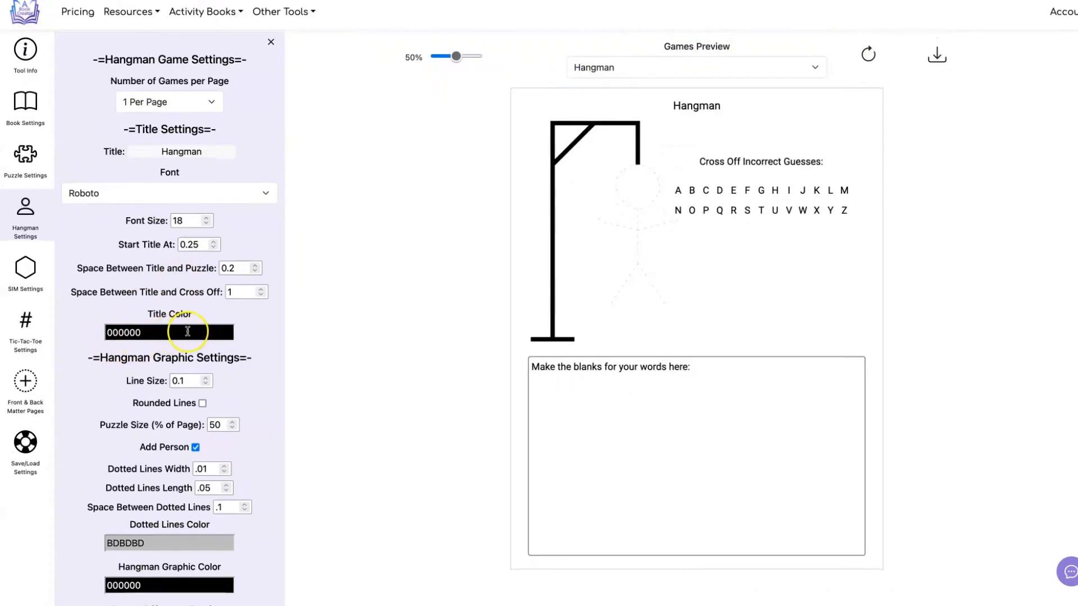
Step: Set the dotted lines color of the hangman person to black 000000 and refresh the preview
{"action": "scroll", "coordinate": [187, 331], "scroll_direction": "down", "scroll_amount": 1}
{"action": "left_click", "coordinate": [214, 483]}
{"action": "left_click_drag", "start_coordinate": [231, 515], "coordinate": [236, 562]}
{"action": "left_click", "coordinate": [375, 388]}
{"action": "scroll", "coordinate": [514, 330], "scroll_direction": "up", "scroll_amount": 1}
{"action": "left_click", "coordinate": [868, 54]}
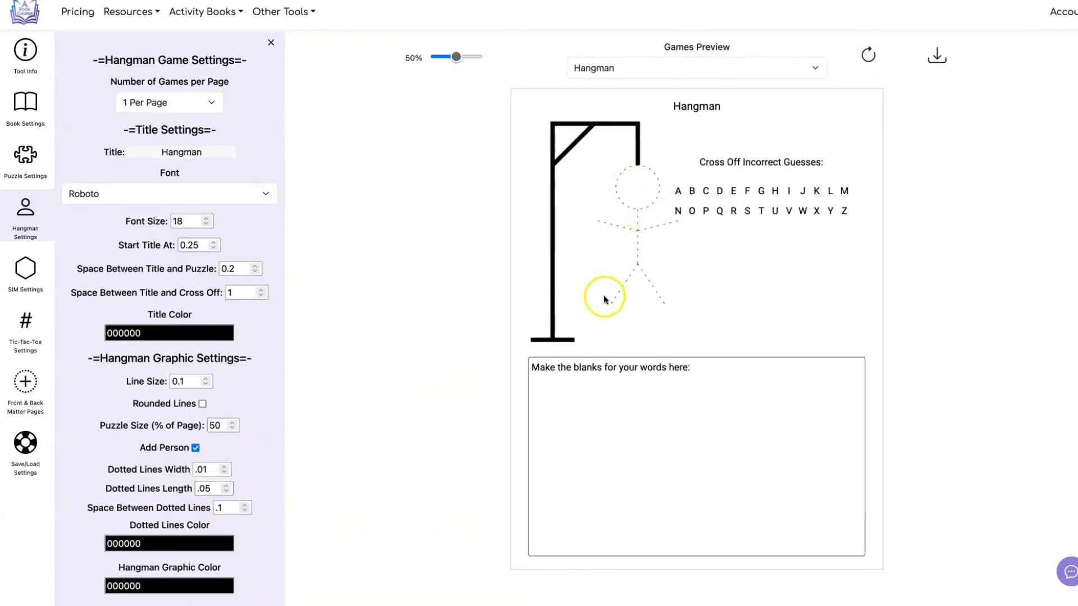
Step: Style the person's dotted lines with width .02, length 0.07 and spacing 0.12, refreshing the preview after each change
{"action": "left_click", "coordinate": [204, 470]}
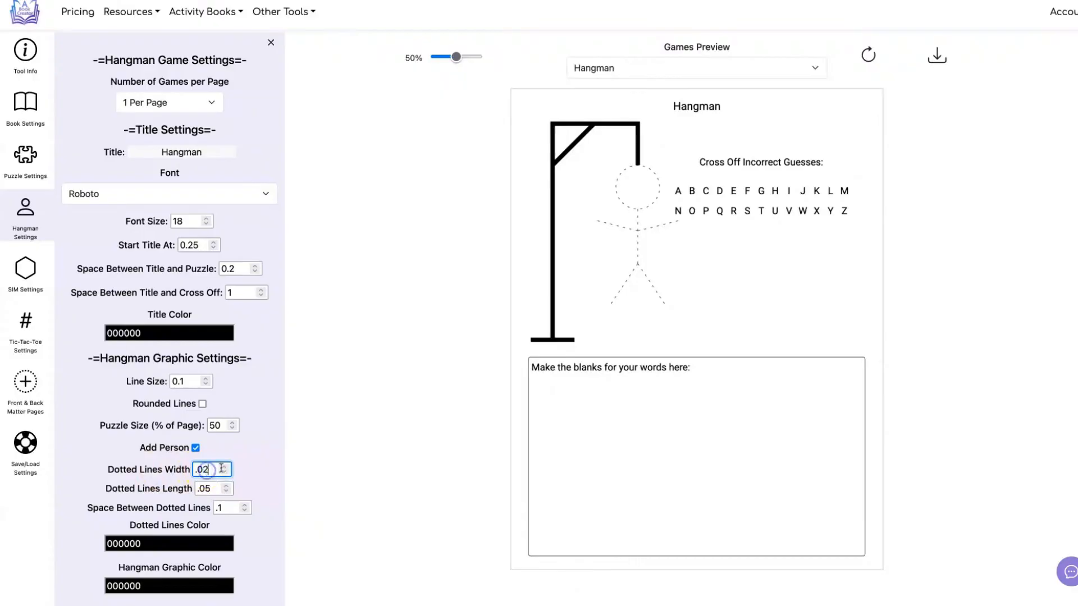
{"action": "left_click", "coordinate": [868, 55]}
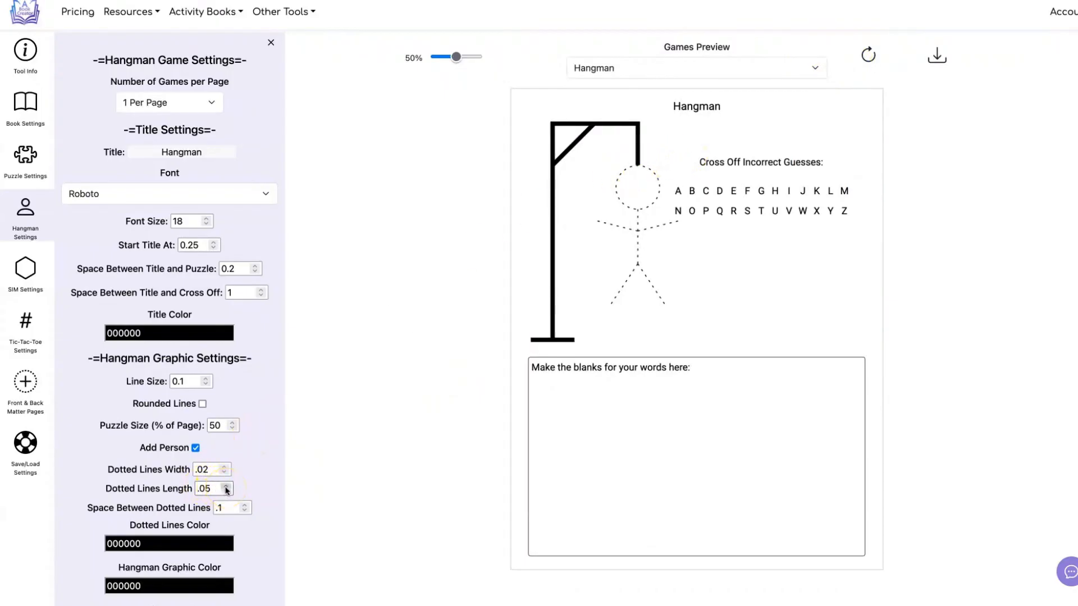
{"action": "left_click", "coordinate": [870, 56]}
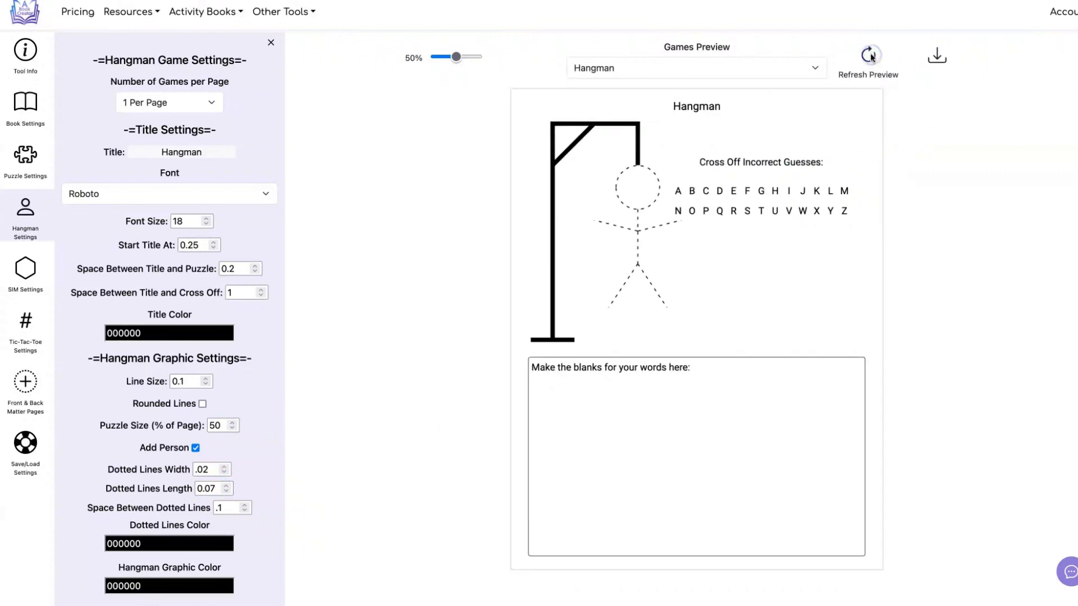
{"action": "left_click", "coordinate": [189, 386]}
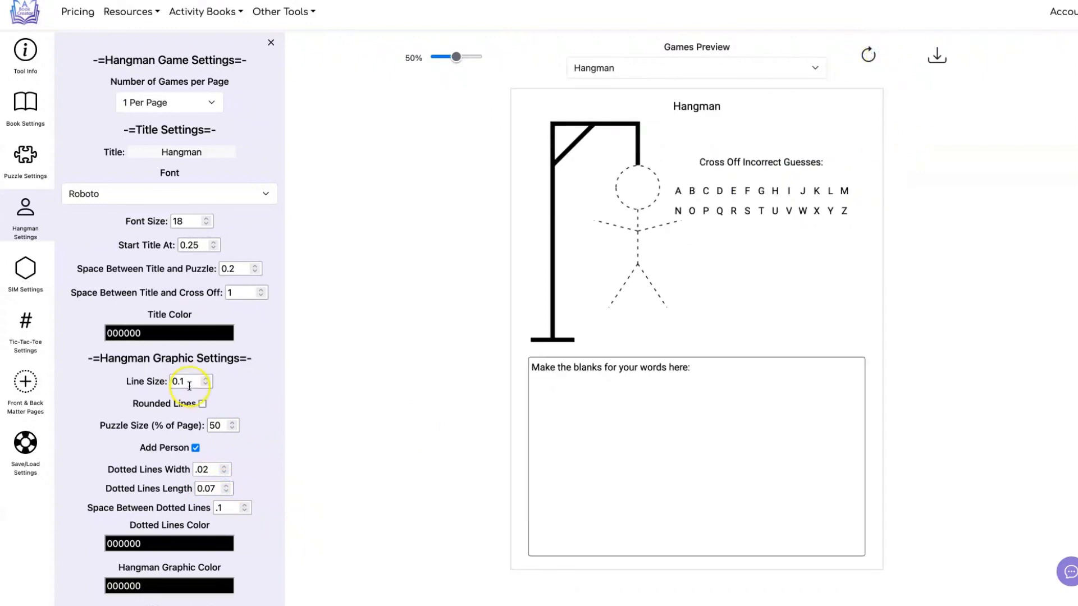
{"action": "left_click", "coordinate": [868, 55]}
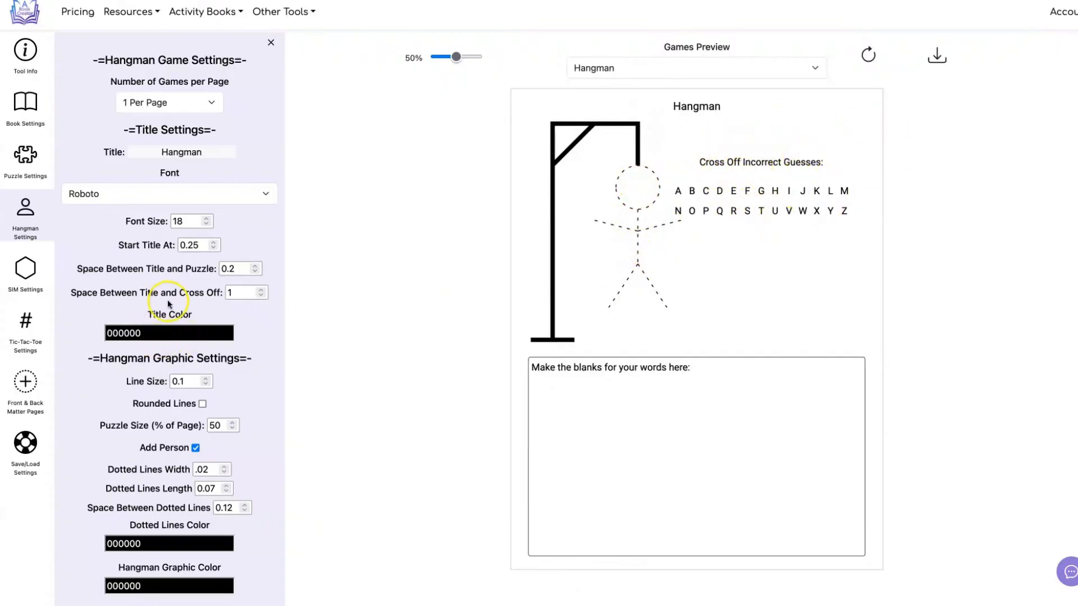
Step: Set the space between the hangman and the letters to 1 and refresh the preview
{"action": "scroll", "coordinate": [168, 304], "scroll_direction": "down", "scroll_amount": 5}
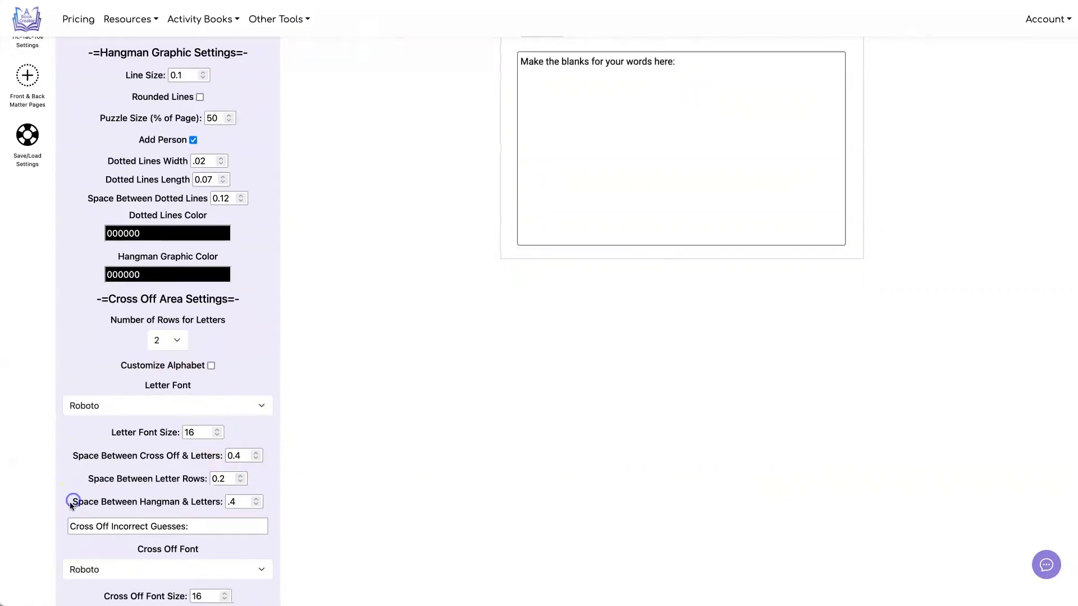
{"action": "left_click_drag", "start_coordinate": [74, 502], "coordinate": [194, 504]}
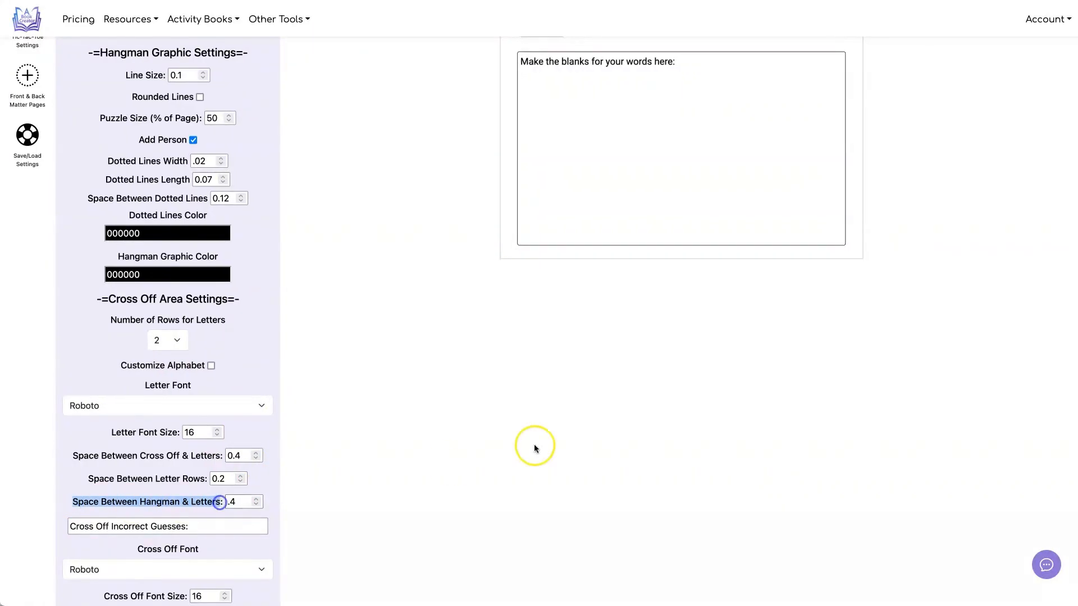
{"action": "scroll", "coordinate": [534, 447], "scroll_direction": "up", "scroll_amount": 3}
{"action": "scroll", "coordinate": [534, 448], "scroll_direction": "down", "scroll_amount": 2}
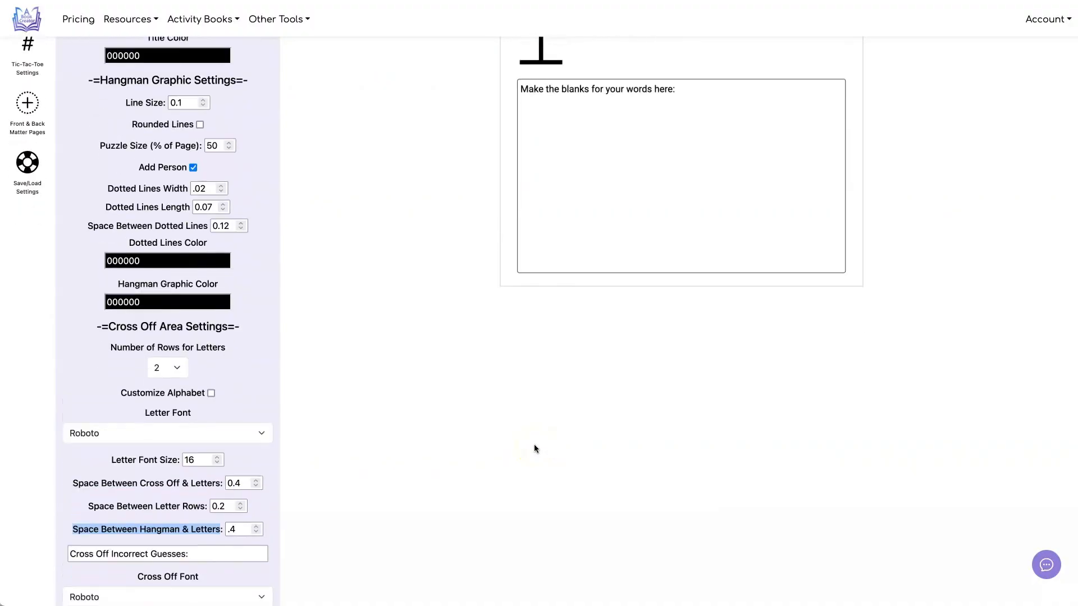
{"action": "left_click", "coordinate": [231, 530]}
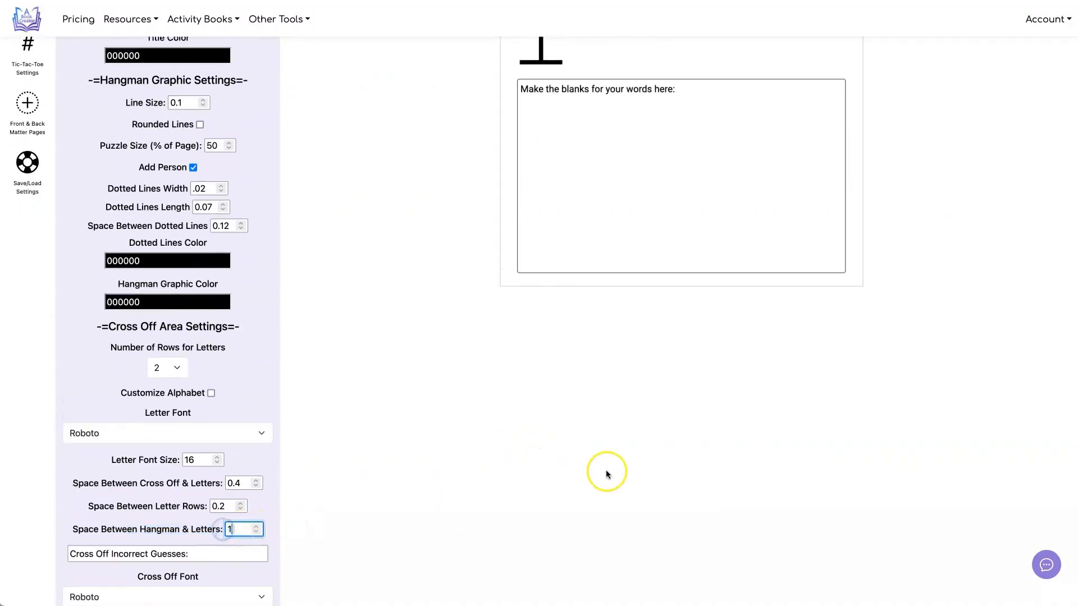
{"action": "scroll", "coordinate": [607, 470], "scroll_direction": "up", "scroll_amount": 5}
{"action": "left_click", "coordinate": [849, 62]}
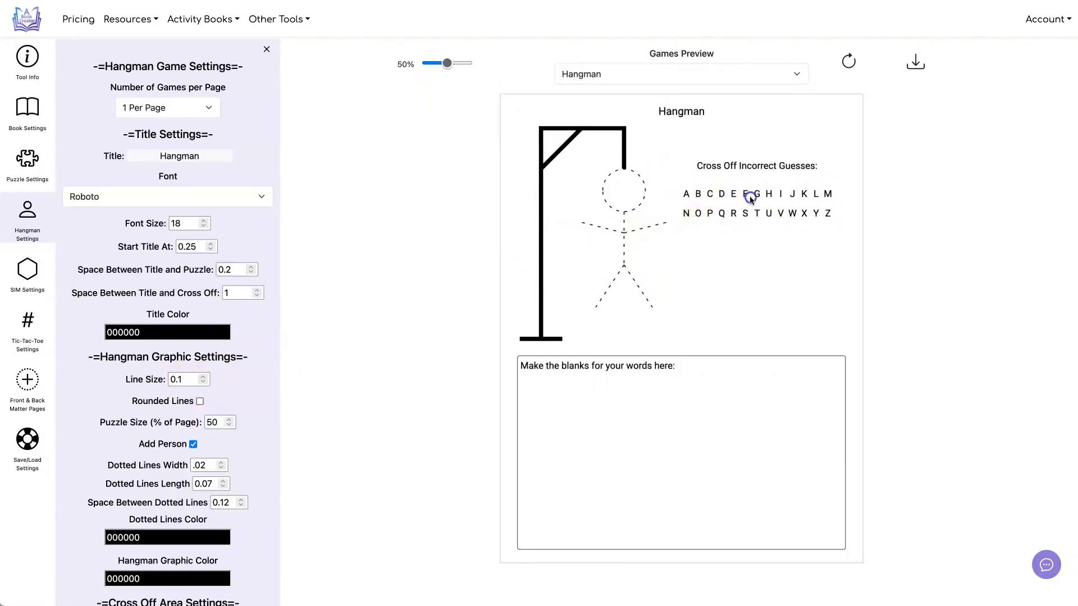
Step: Set the number of rows for the cross-off letters to 3 and refresh the preview
{"action": "scroll", "coordinate": [234, 318], "scroll_direction": "down", "scroll_amount": 3}
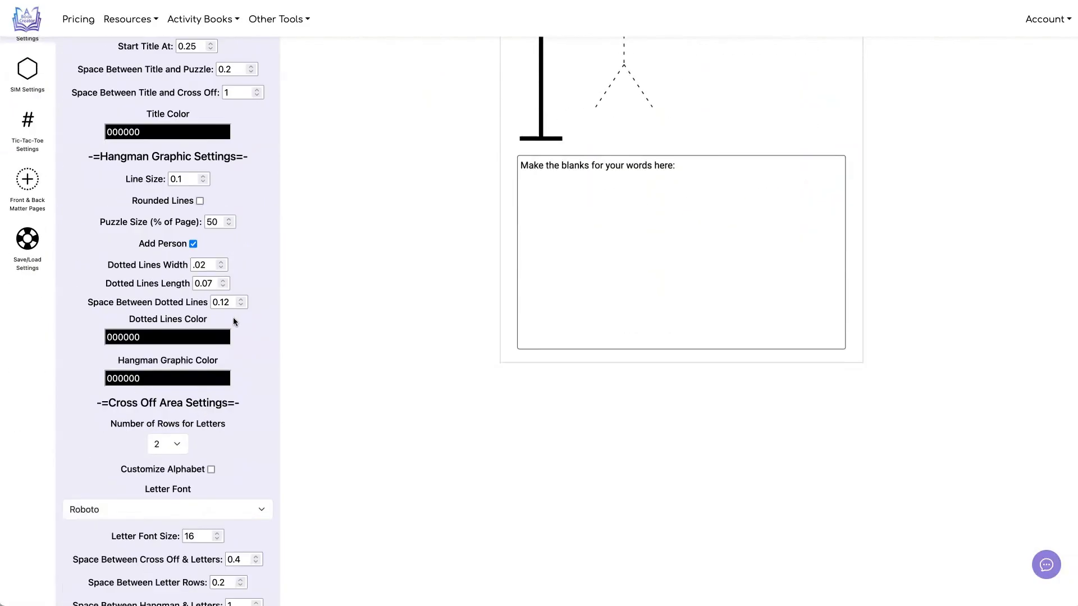
{"action": "scroll", "coordinate": [234, 322], "scroll_direction": "down", "scroll_amount": 1}
{"action": "left_click", "coordinate": [177, 428]}
{"action": "left_click", "coordinate": [177, 439]}
{"action": "scroll", "coordinate": [296, 378], "scroll_direction": "up", "scroll_amount": 4}
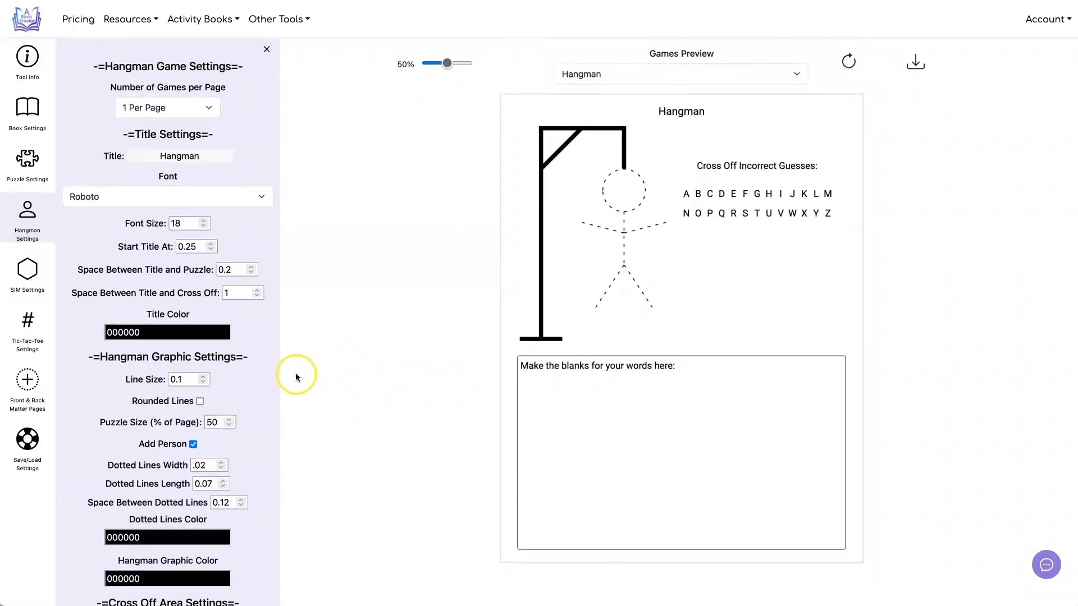
{"action": "scroll", "coordinate": [254, 354], "scroll_direction": "down", "scroll_amount": 4}
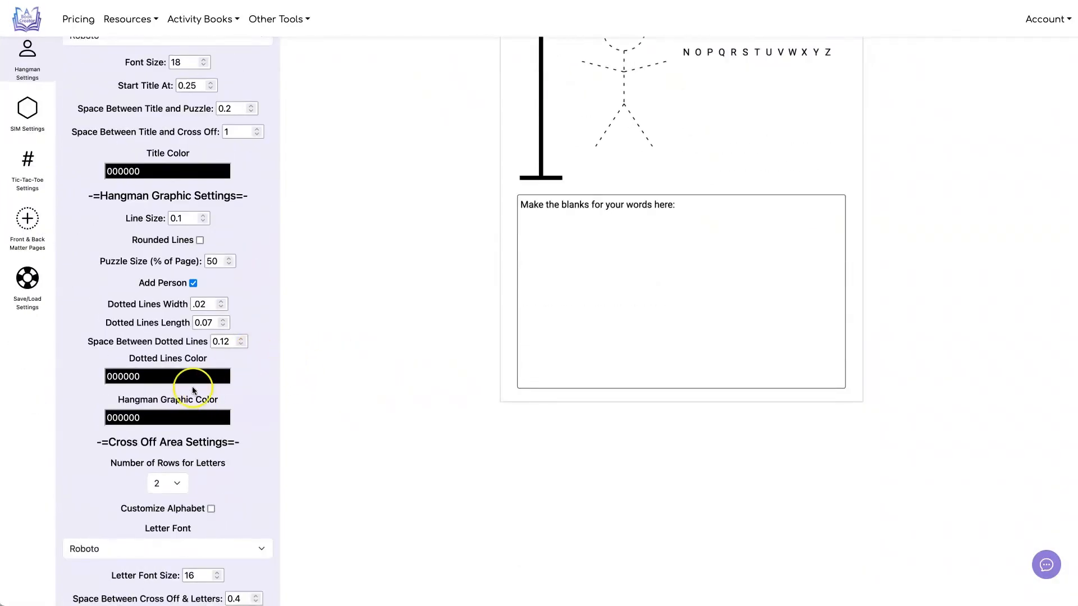
{"action": "left_click", "coordinate": [165, 395]}
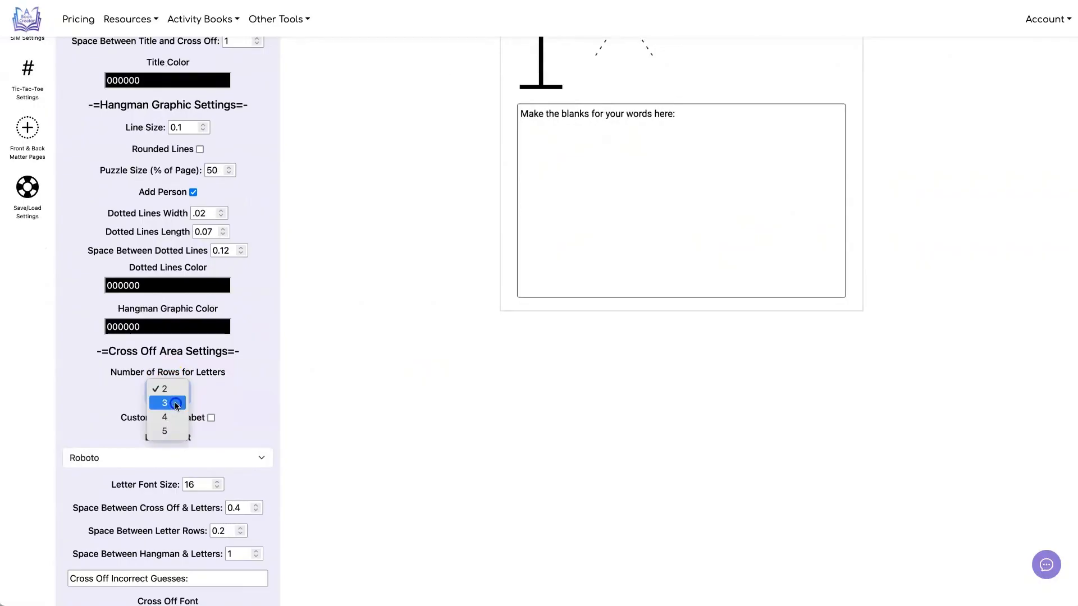
{"action": "left_click", "coordinate": [169, 403]}
{"action": "scroll", "coordinate": [511, 334], "scroll_direction": "up", "scroll_amount": 5}
{"action": "scroll", "coordinate": [510, 333], "scroll_direction": "down", "scroll_amount": 1}
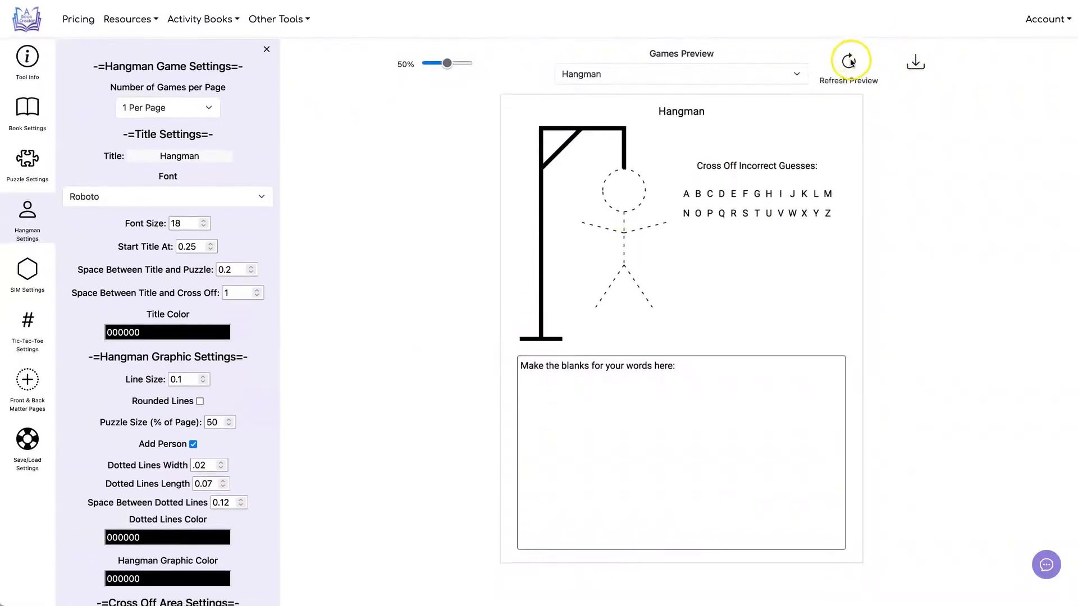
{"action": "left_click", "coordinate": [836, 64]}
Step: Set the number of rows for the cross-off letters to 4 and refresh the preview
{"action": "scroll", "coordinate": [159, 378], "scroll_direction": "down", "scroll_amount": 4}
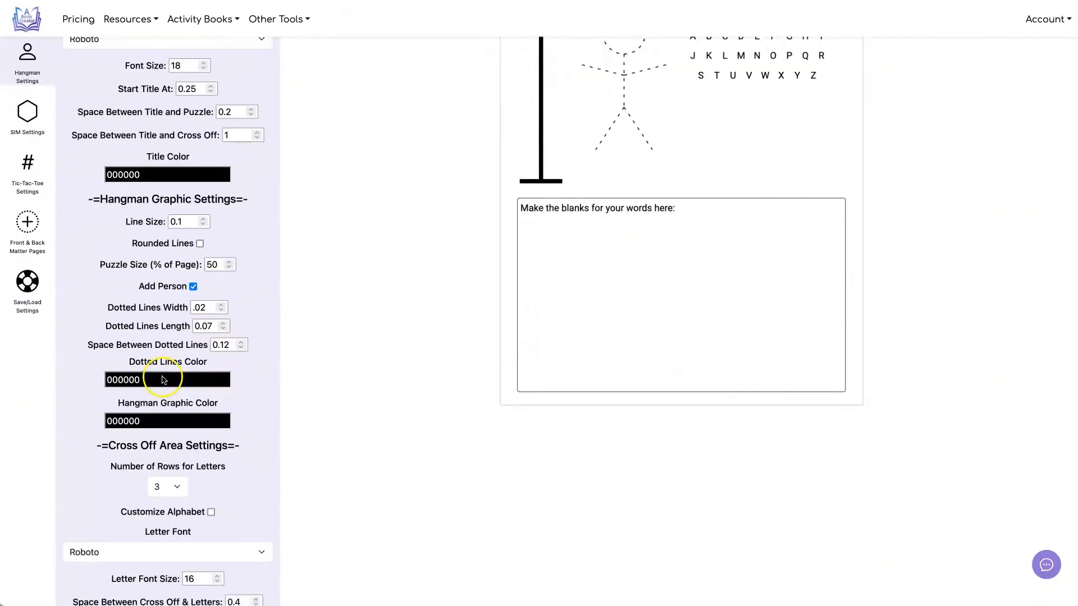
{"action": "left_click", "coordinate": [174, 387]}
{"action": "left_click", "coordinate": [460, 397]}
{"action": "scroll", "coordinate": [469, 397], "scroll_direction": "up", "scroll_amount": 5}
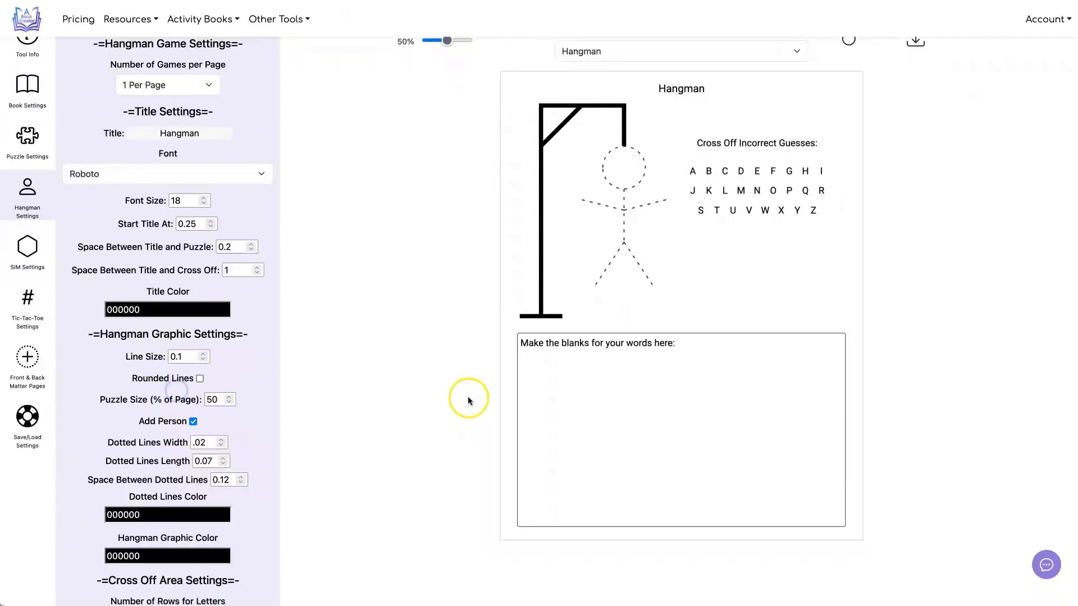
{"action": "left_click", "coordinate": [848, 61]}
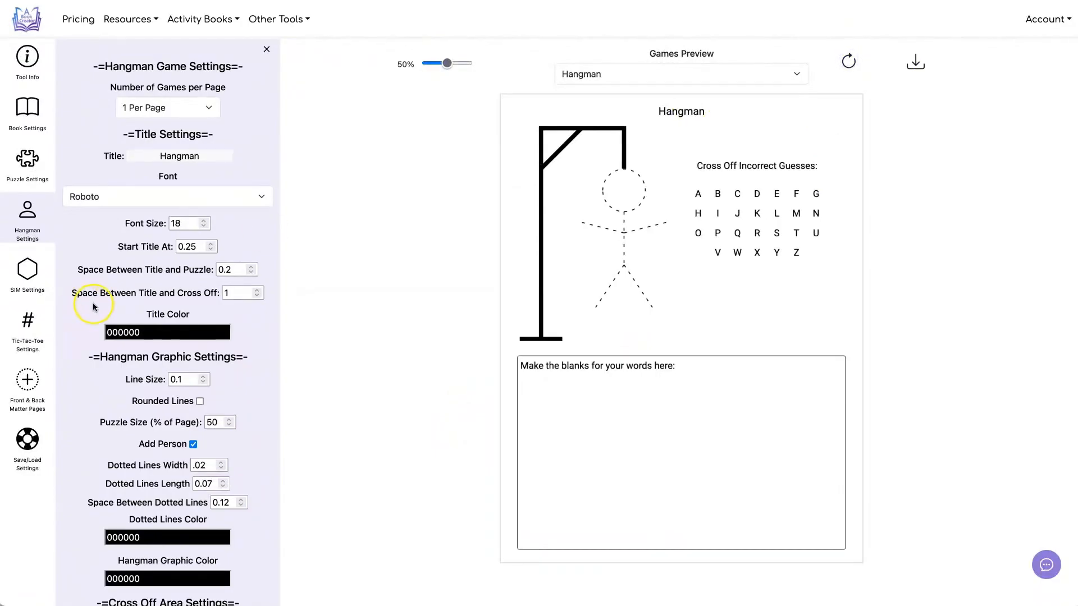
Step: Set the number of rows for the cross-off letters to 5 and refresh the preview
{"action": "scroll", "coordinate": [180, 307], "scroll_direction": "down", "scroll_amount": 4}
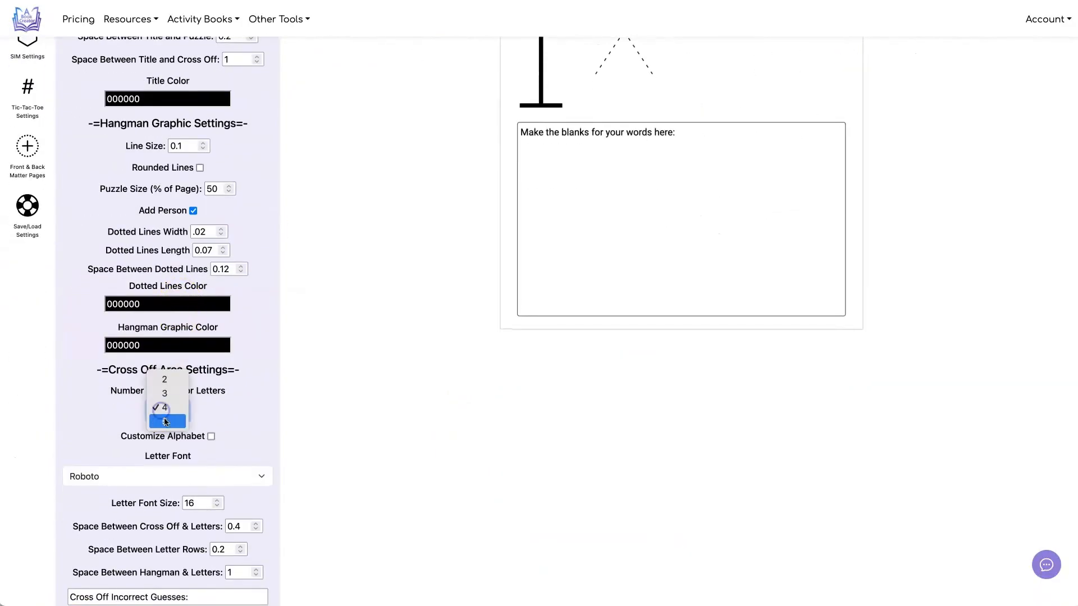
{"action": "left_click", "coordinate": [166, 421]}
{"action": "scroll", "coordinate": [314, 370], "scroll_direction": "up", "scroll_amount": 4}
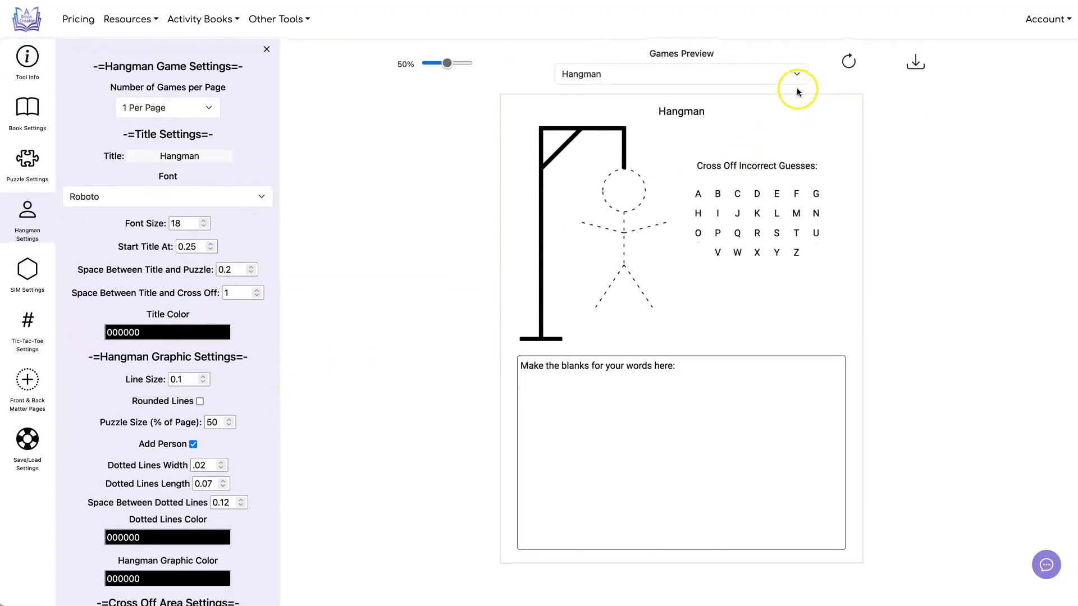
{"action": "right_click", "coordinate": [840, 60]}
{"action": "left_click", "coordinate": [847, 60]}
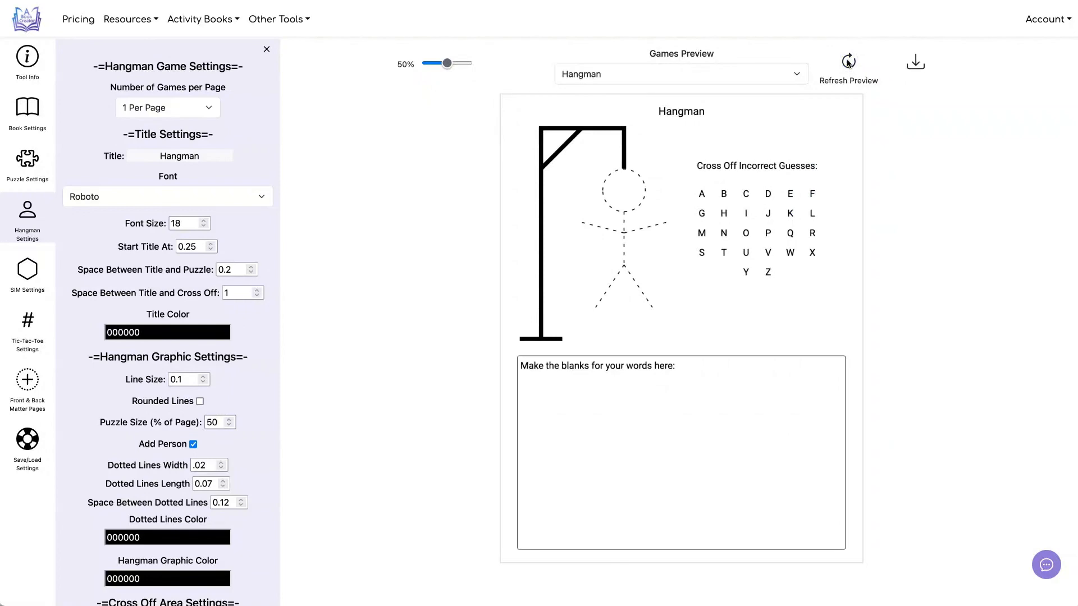
{"action": "left_click", "coordinate": [376, 214]}
Step: Enable the custom alphabet option for the cross-off letters, leaving its letter list empty
{"action": "scroll", "coordinate": [399, 211], "scroll_direction": "down", "scroll_amount": 5}
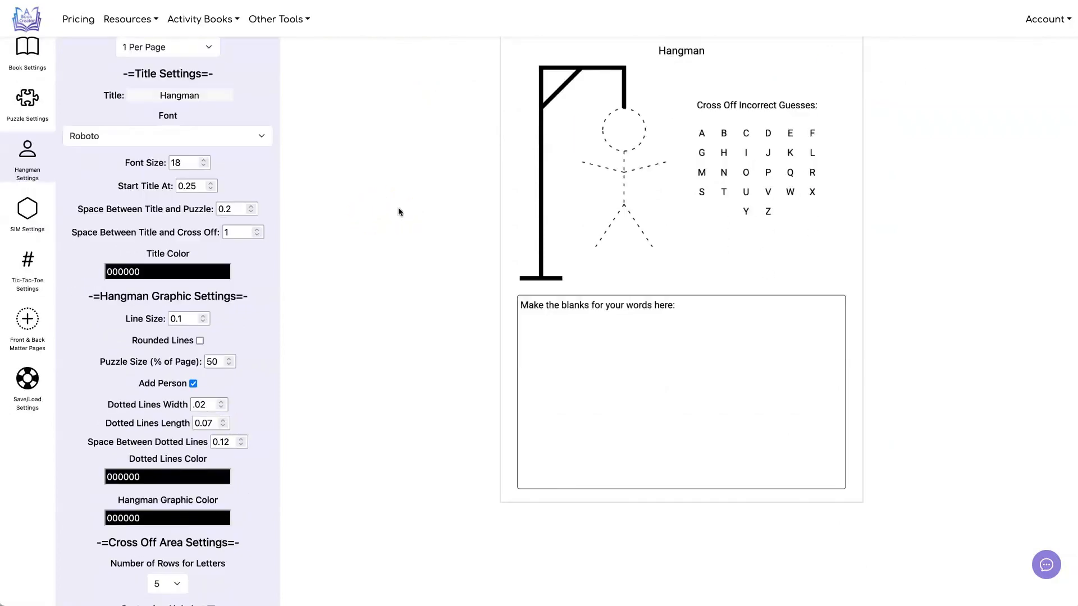
{"action": "left_click", "coordinate": [273, 302]}
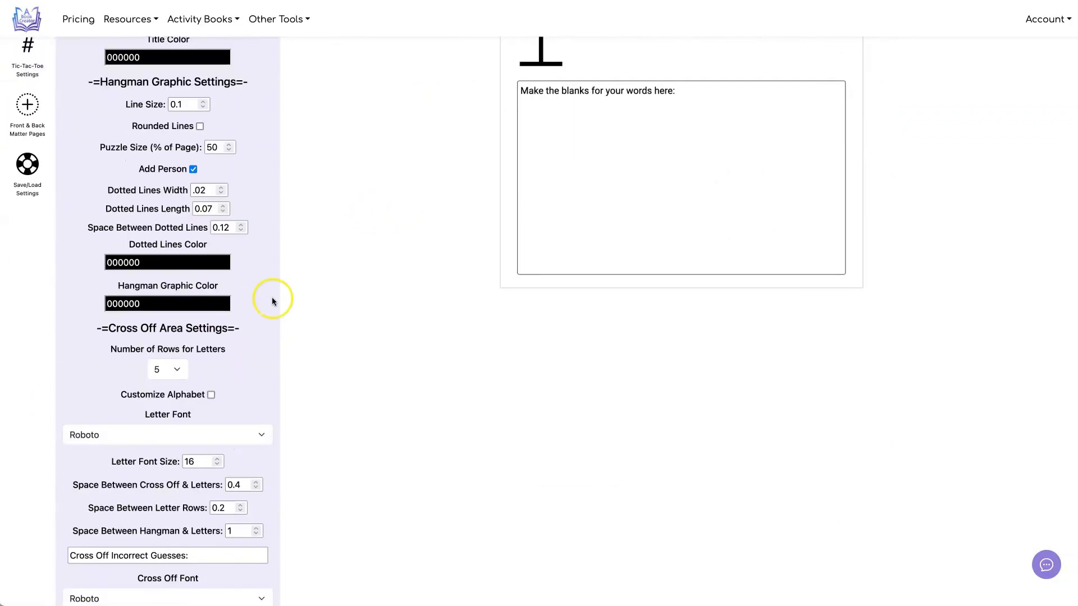
{"action": "left_click", "coordinate": [212, 396]}
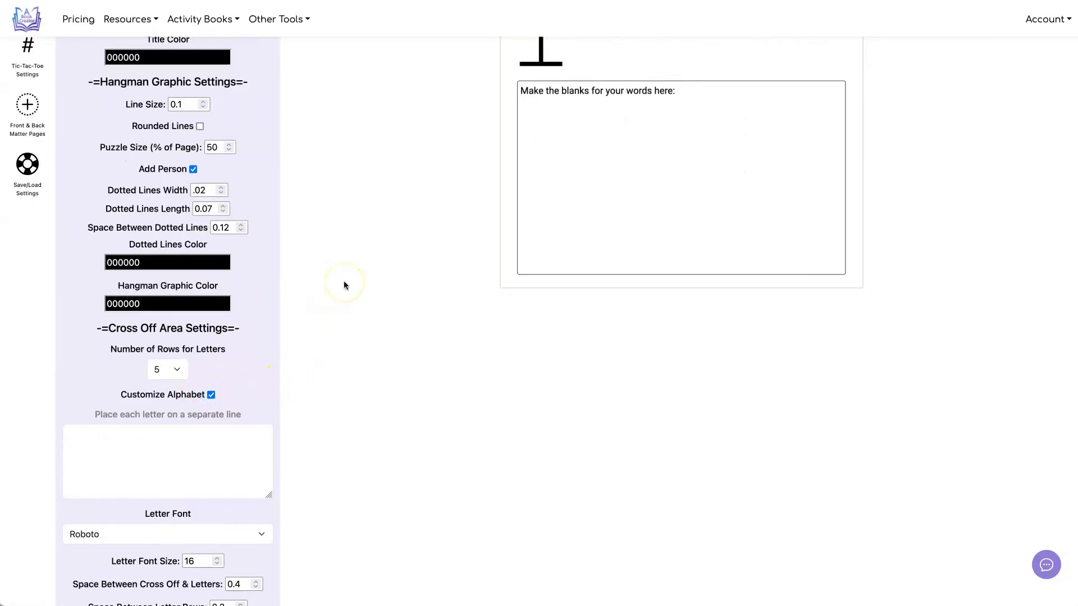
{"action": "scroll", "coordinate": [345, 285], "scroll_direction": "up", "scroll_amount": 5}
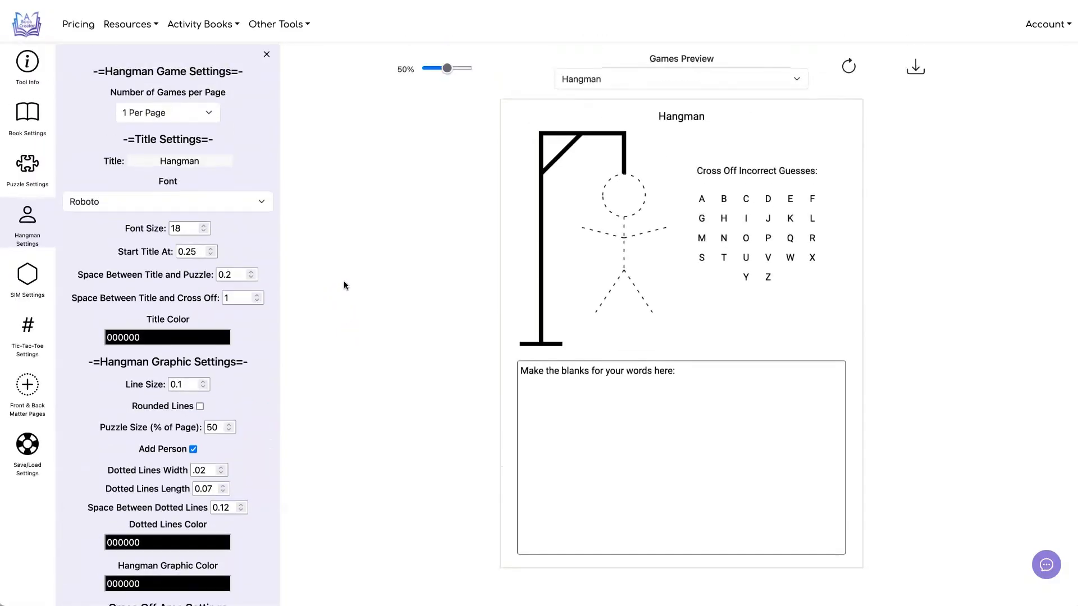
{"action": "scroll", "coordinate": [344, 280], "scroll_direction": "down", "scroll_amount": 6}
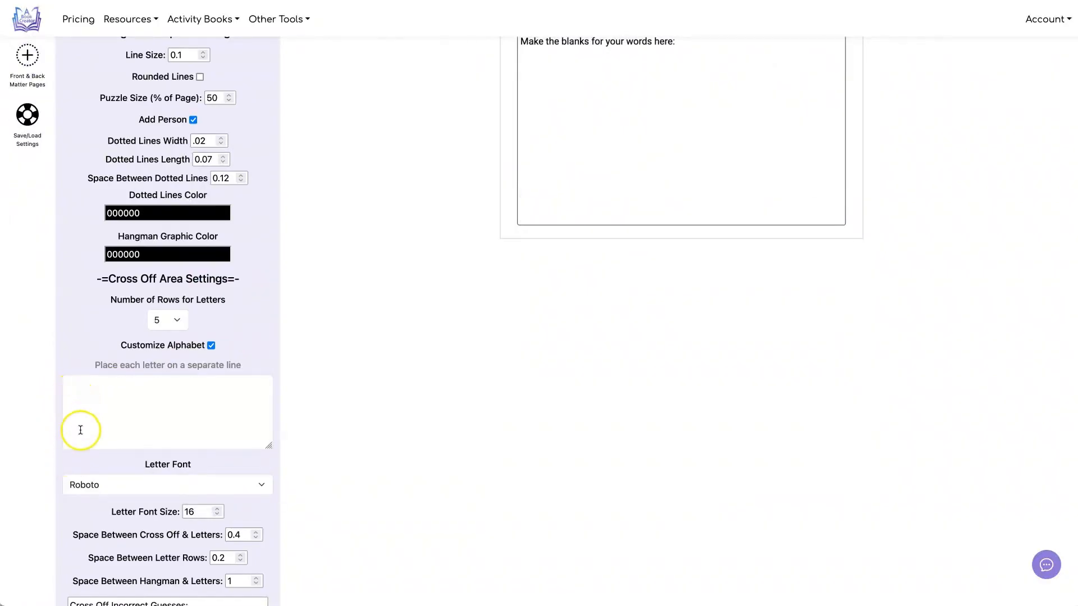
{"action": "scroll", "coordinate": [610, 274], "scroll_direction": "up", "scroll_amount": 6}
{"action": "scroll", "coordinate": [611, 275], "scroll_direction": "down", "scroll_amount": 1}
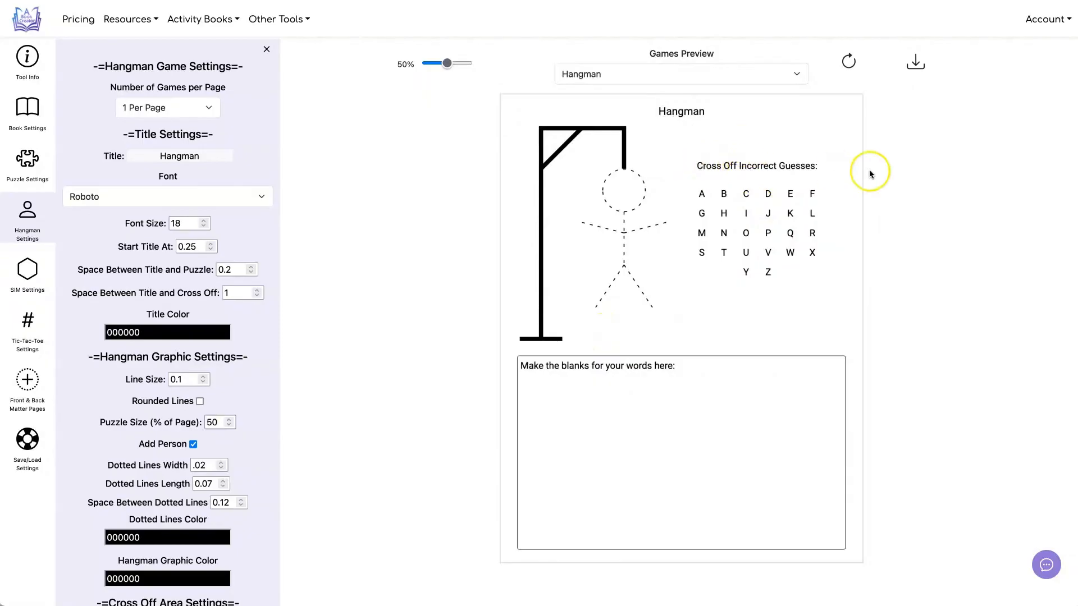
Step: Shorten the caption above the Hangman cross-off letters to "Cross Off:"
{"action": "scroll", "coordinate": [234, 196], "scroll_direction": "down", "scroll_amount": 11}
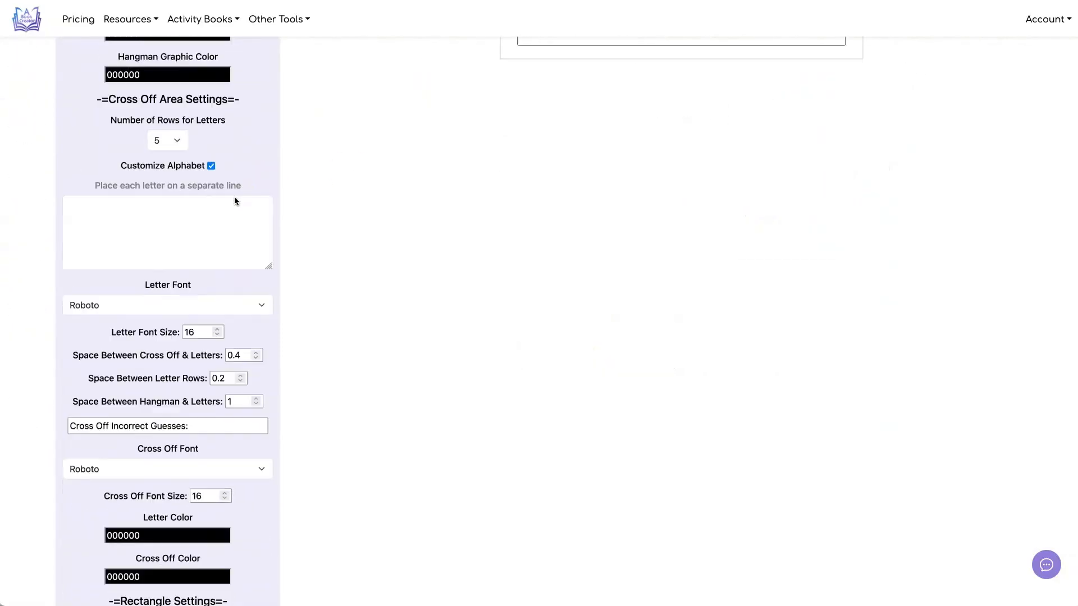
{"action": "left_click_drag", "start_coordinate": [193, 311], "coordinate": [72, 311]}
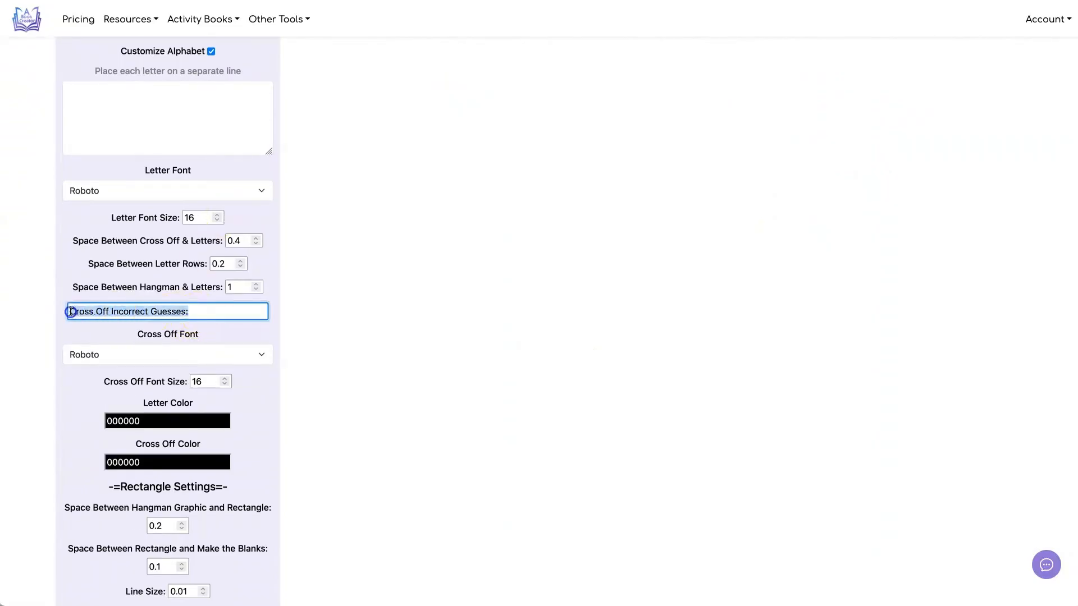
{"action": "left_click", "coordinate": [208, 309]}
{"action": "left_click_drag", "start_coordinate": [185, 312], "coordinate": [128, 312]}
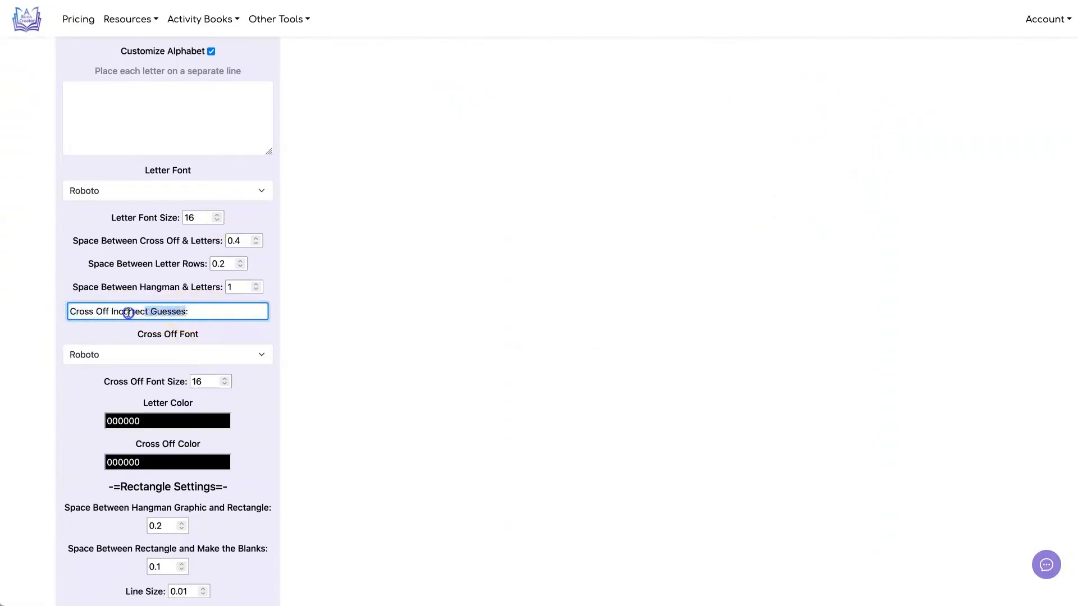
{"action": "key", "text": "BackSpace"}
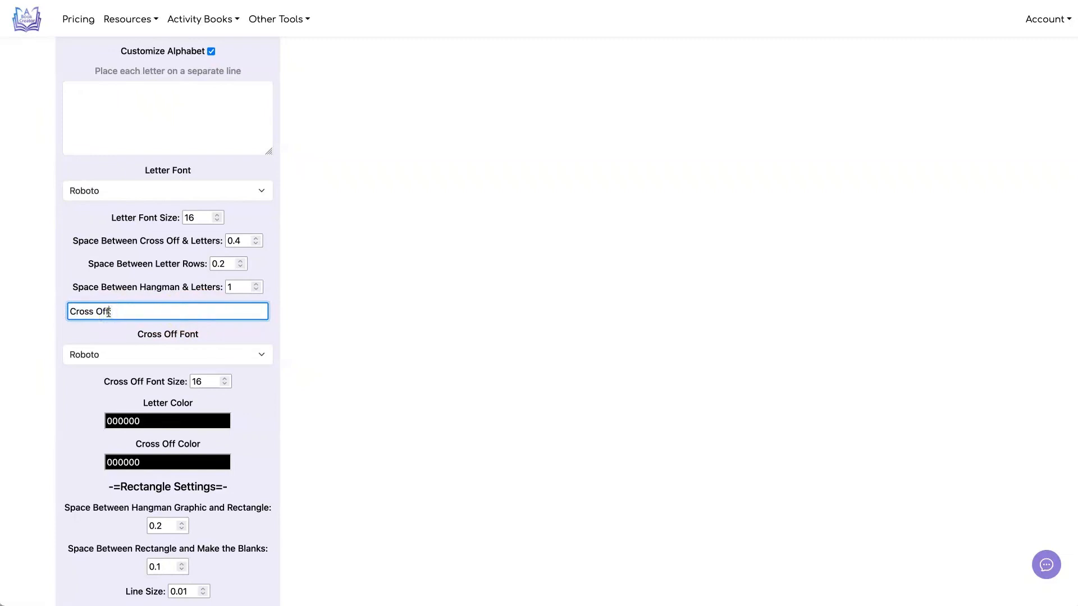
{"action": "left_click", "coordinate": [283, 325]}
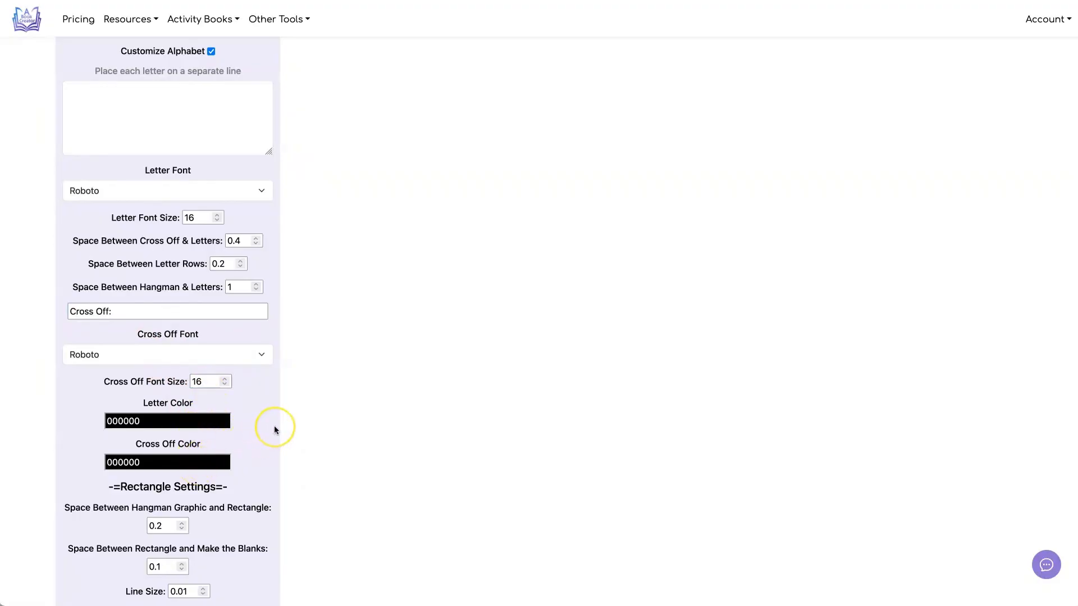
Step: Shorten the Hangman rectangle's caption to "Make the blanks:", keeping its Roboto font, and refresh the preview
{"action": "scroll", "coordinate": [274, 430], "scroll_direction": "down", "scroll_amount": 5}
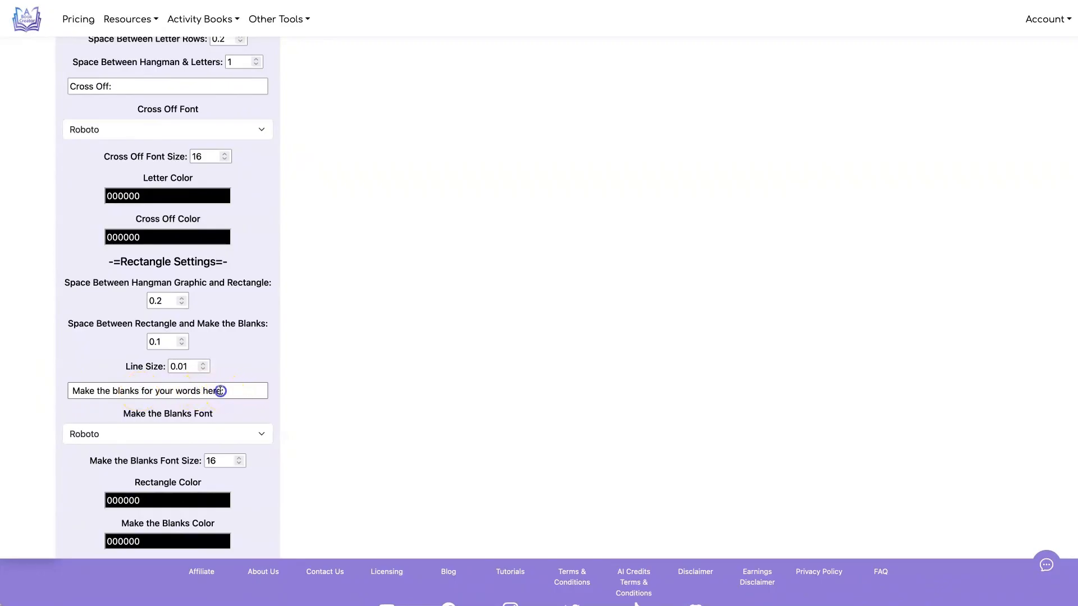
{"action": "left_click_drag", "start_coordinate": [220, 391], "coordinate": [141, 390]}
{"action": "key", "text": "BackSpace"}
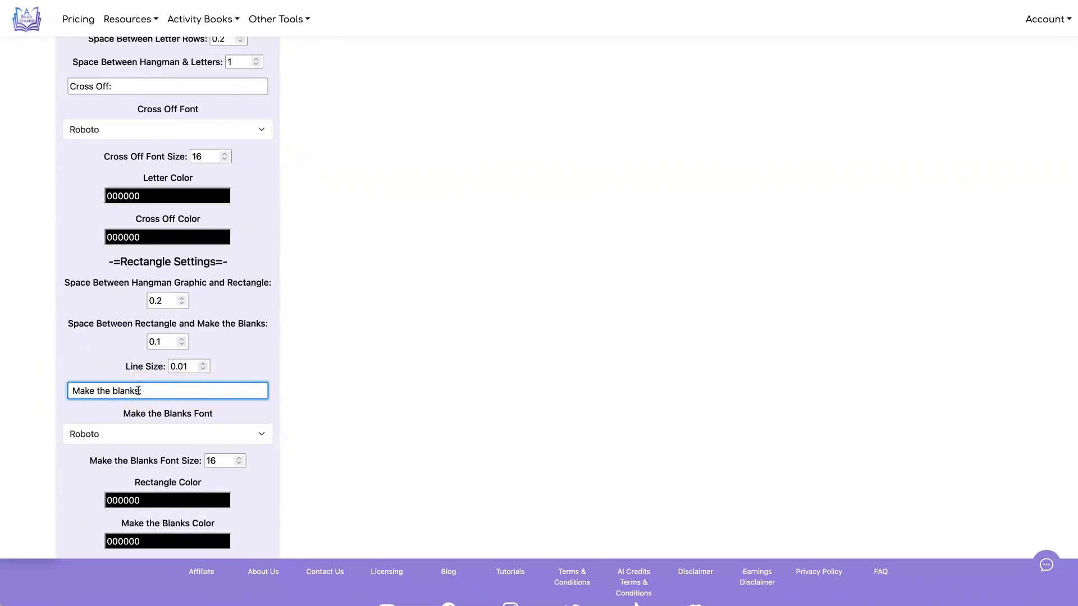
{"action": "left_click", "coordinate": [250, 436]}
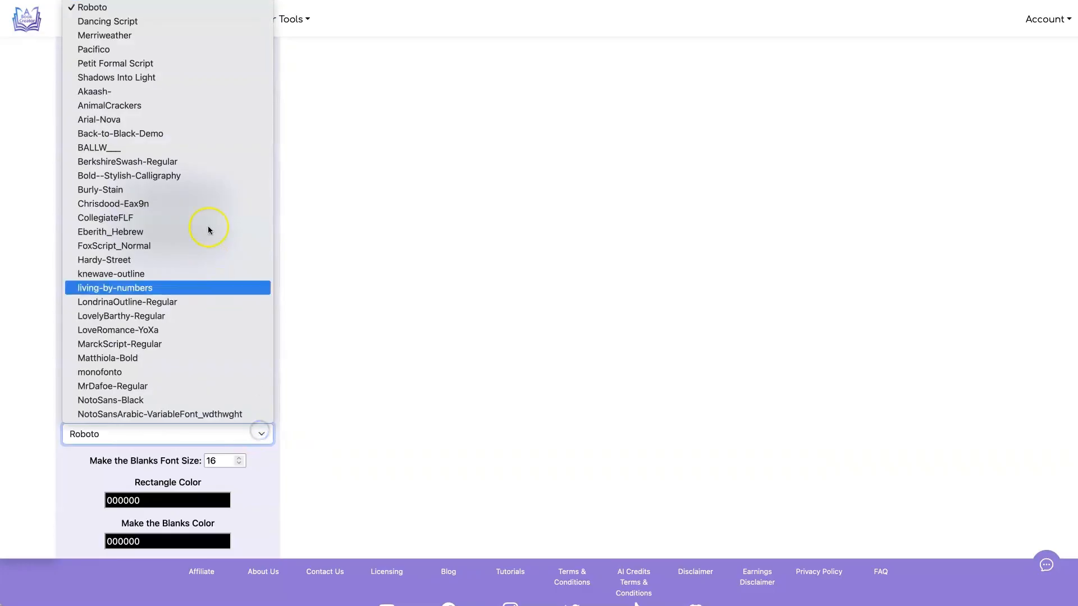
{"action": "left_click", "coordinate": [308, 342]}
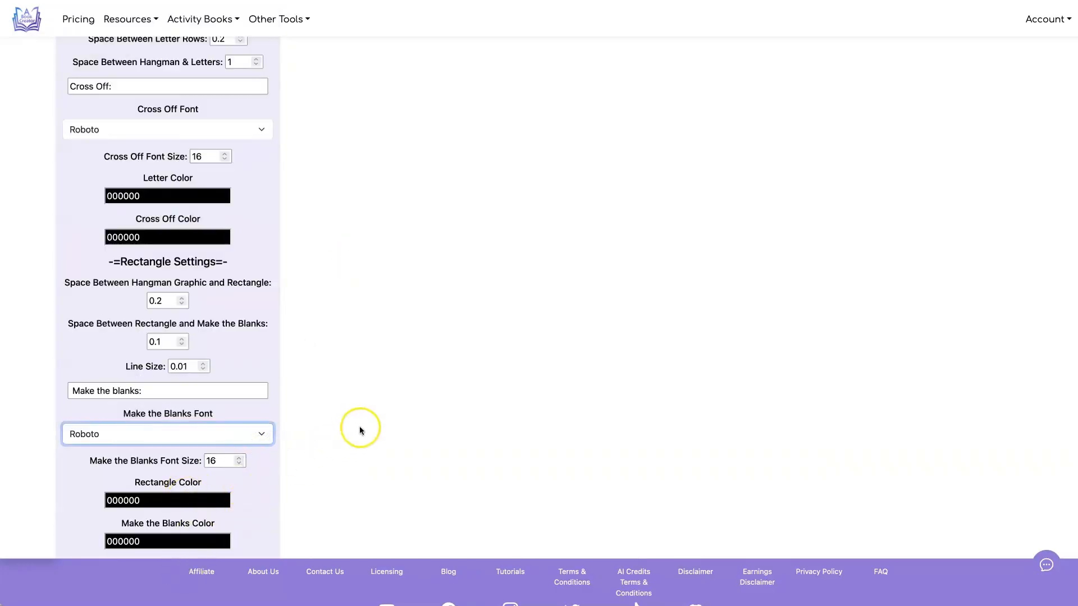
{"action": "scroll", "coordinate": [359, 428], "scroll_direction": "up", "scroll_amount": 15}
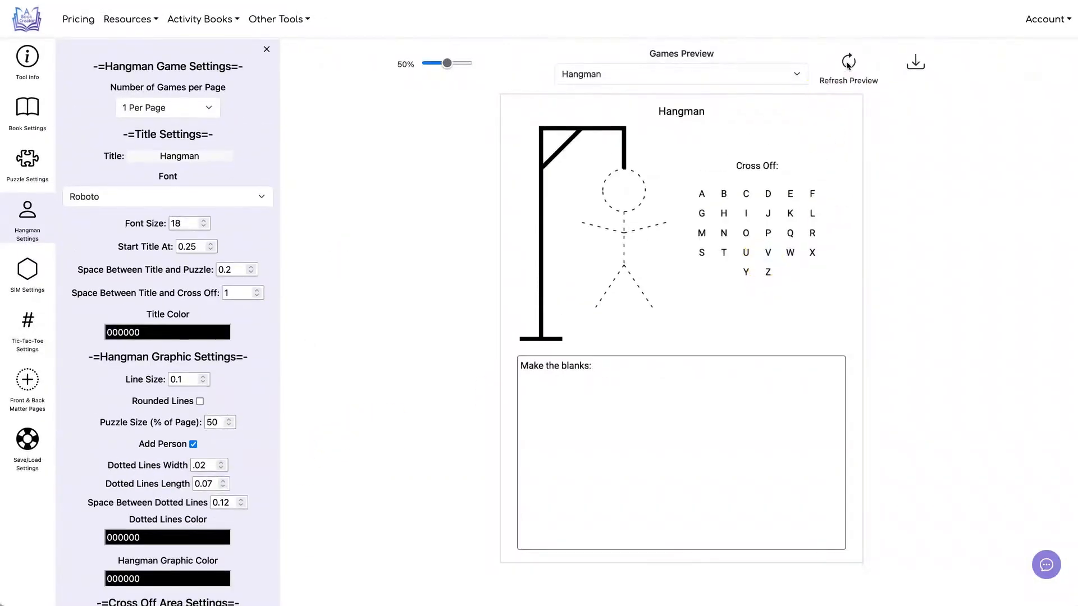
Step: Refresh the preview to apply the Spanish title "Verdugo", captions and custom alphabet, and check them against the settings
{"action": "scroll", "coordinate": [224, 106], "scroll_direction": "down", "scroll_amount": 7}
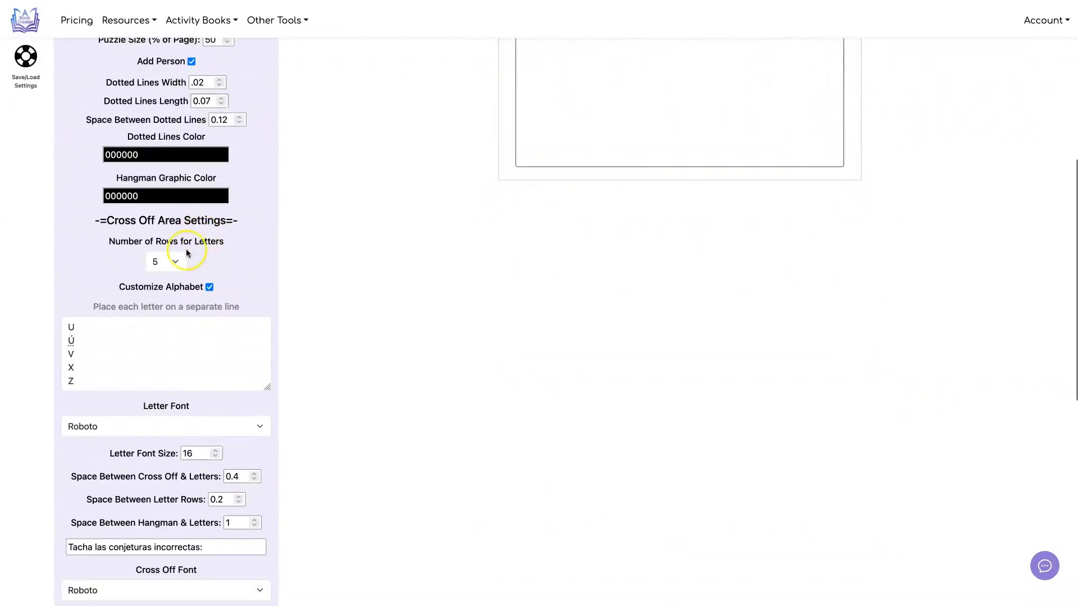
{"action": "scroll", "coordinate": [183, 337], "scroll_direction": "down", "scroll_amount": 1}
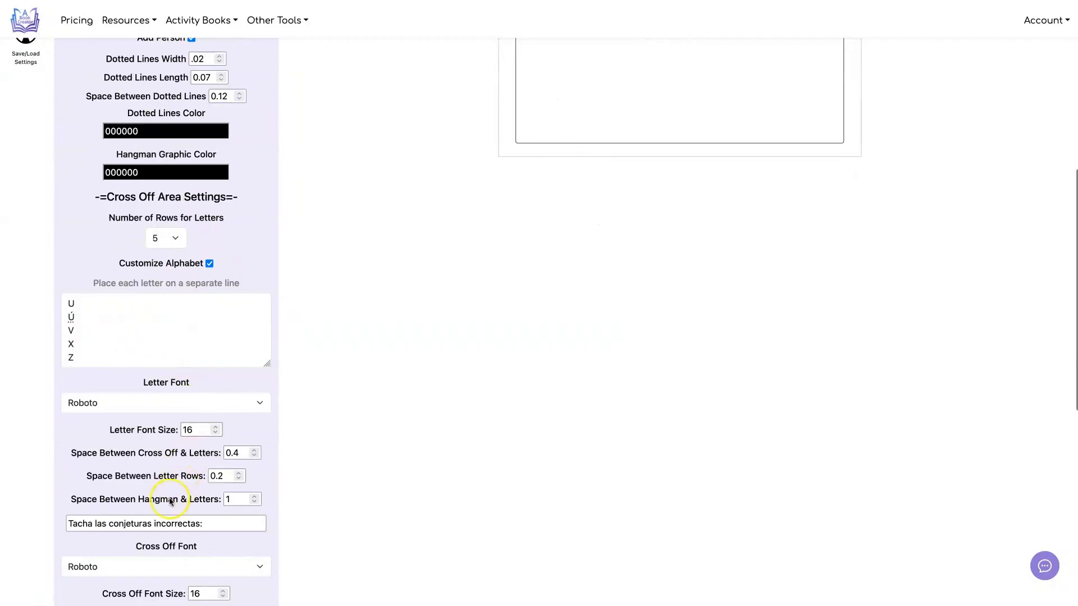
{"action": "scroll", "coordinate": [215, 330], "scroll_direction": "up", "scroll_amount": 5}
{"action": "scroll", "coordinate": [298, 290], "scroll_direction": "up", "scroll_amount": 8}
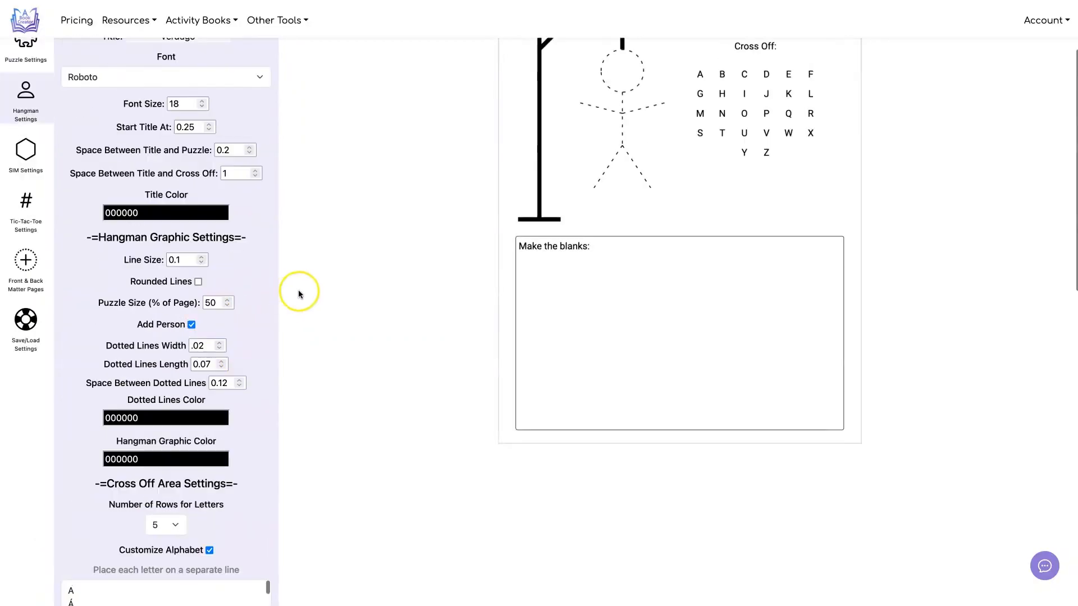
{"action": "left_click", "coordinate": [846, 63]}
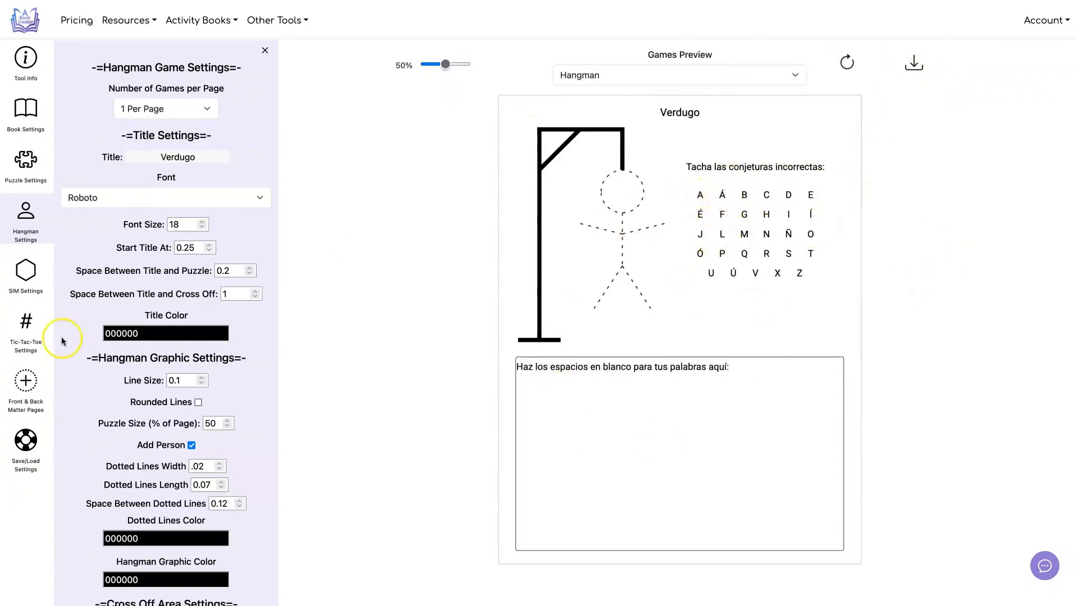
{"action": "scroll", "coordinate": [180, 303], "scroll_direction": "down", "scroll_amount": 8}
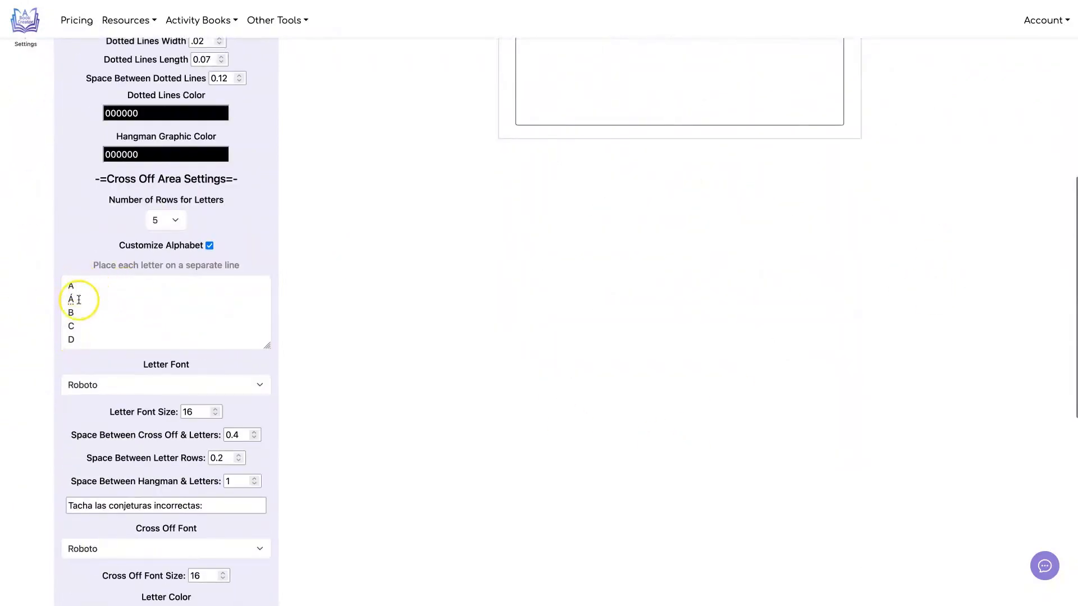
{"action": "scroll", "coordinate": [524, 302], "scroll_direction": "up", "scroll_amount": 8}
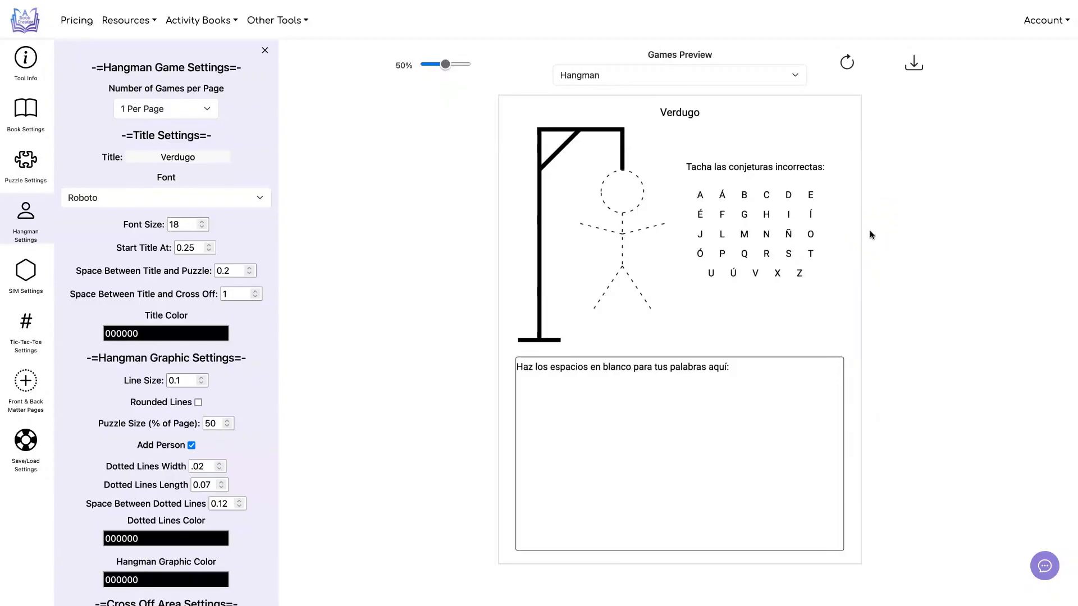
Step: Set the Hangman rectangle's color to white (FFFFFF) and refresh the preview
{"action": "scroll", "coordinate": [871, 235], "scroll_direction": "down", "scroll_amount": 10}
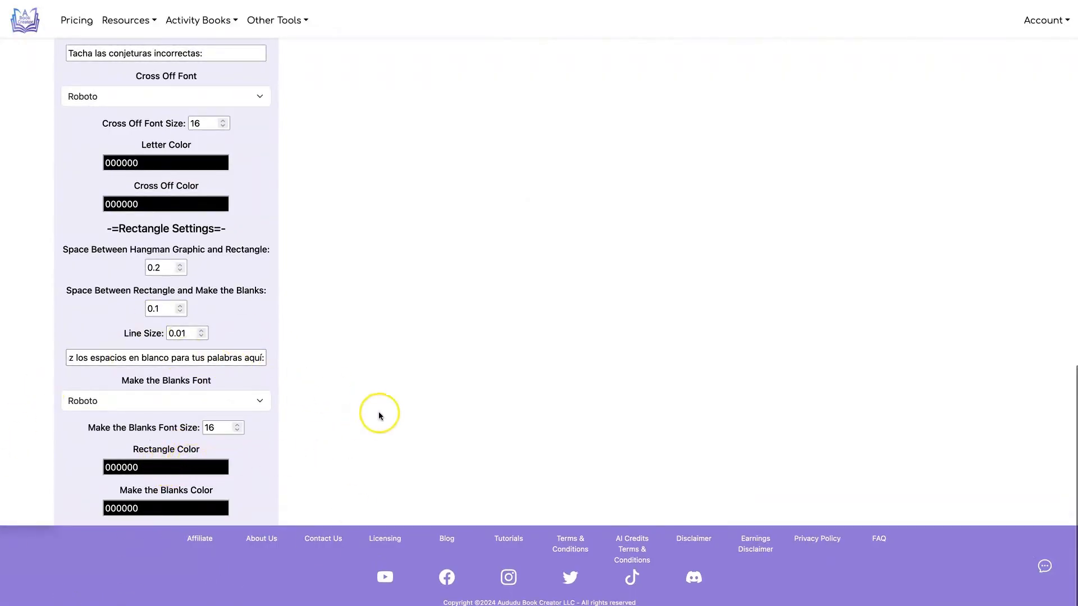
{"action": "scroll", "coordinate": [378, 412], "scroll_direction": "up", "scroll_amount": 10}
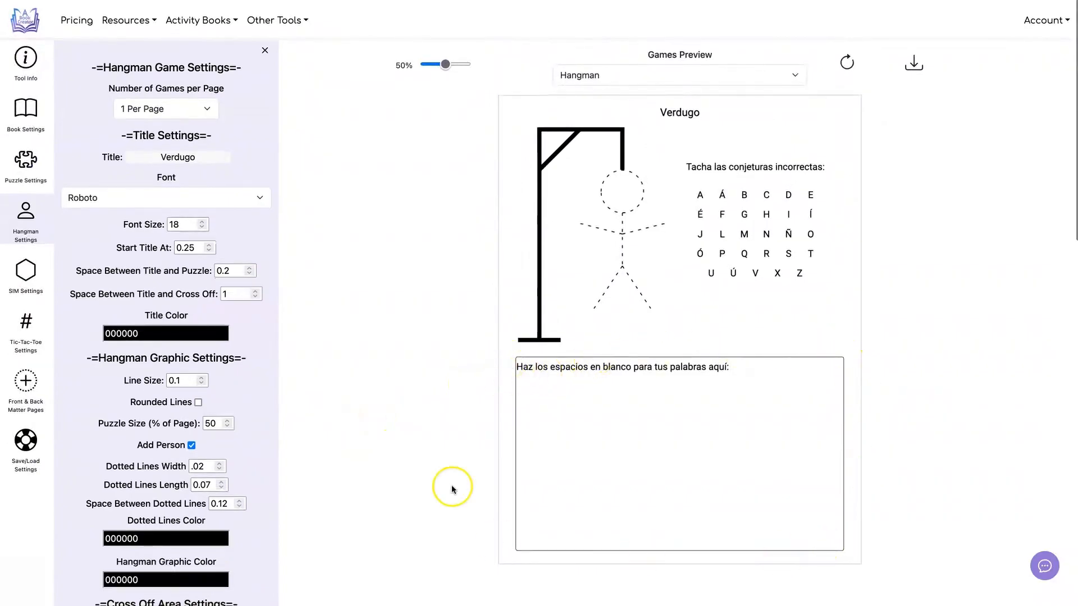
{"action": "scroll", "coordinate": [409, 339], "scroll_direction": "down", "scroll_amount": 10}
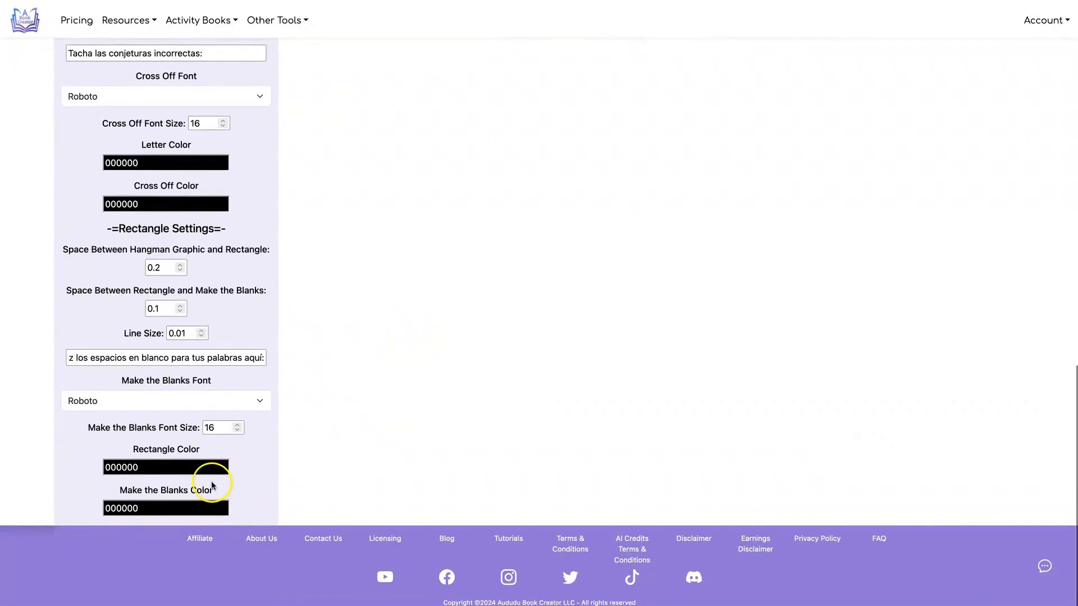
{"action": "left_click", "coordinate": [208, 467]}
{"action": "left_click_drag", "start_coordinate": [225, 509], "coordinate": [225, 484]}
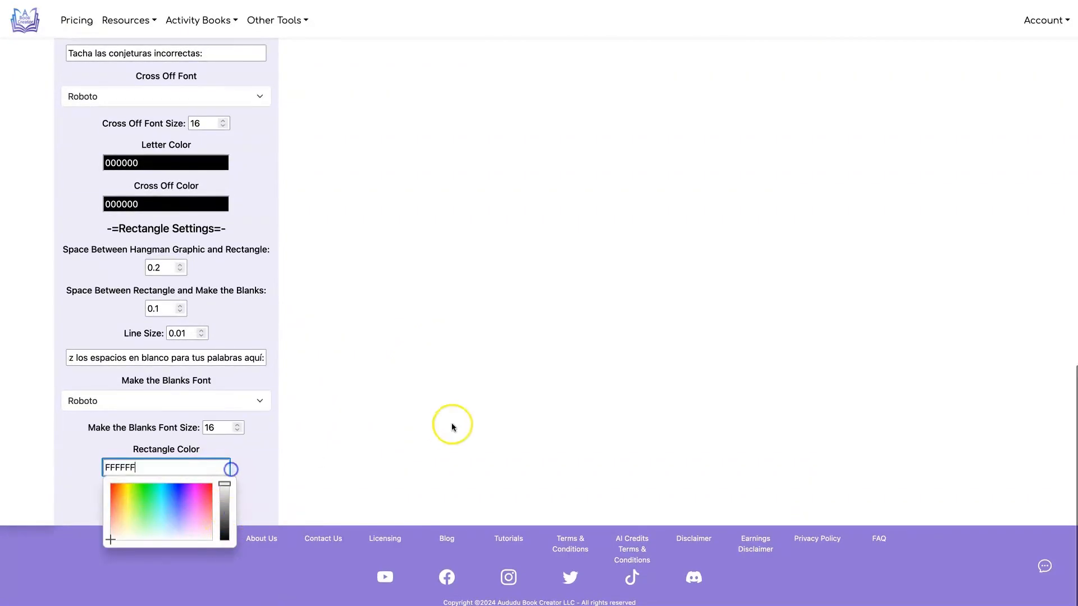
{"action": "left_click", "coordinate": [452, 426]}
{"action": "scroll", "coordinate": [452, 425], "scroll_direction": "up", "scroll_amount": 10}
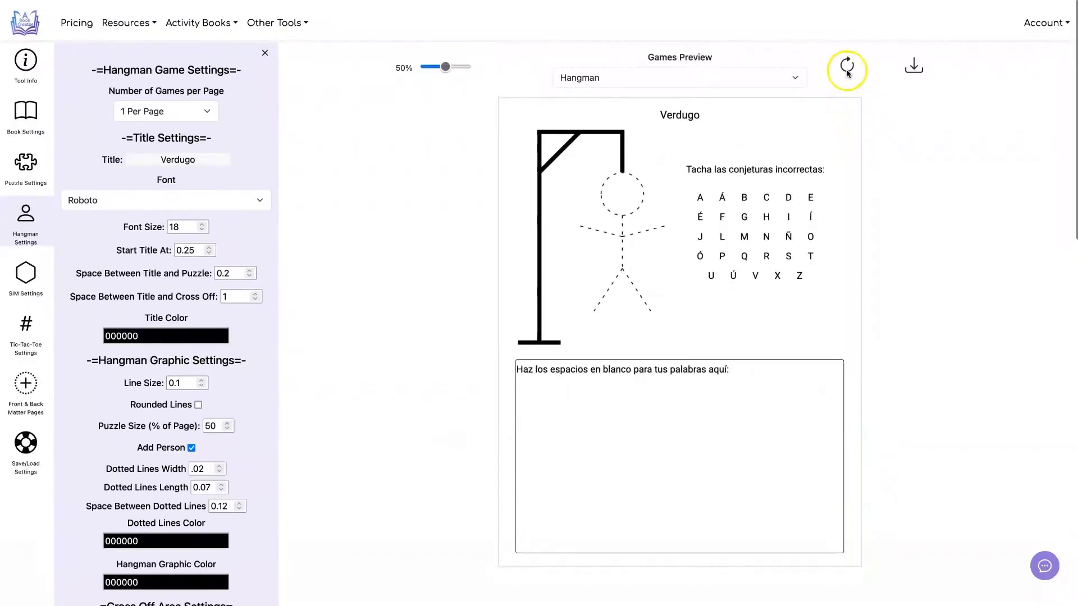
{"action": "left_click", "coordinate": [847, 68]}
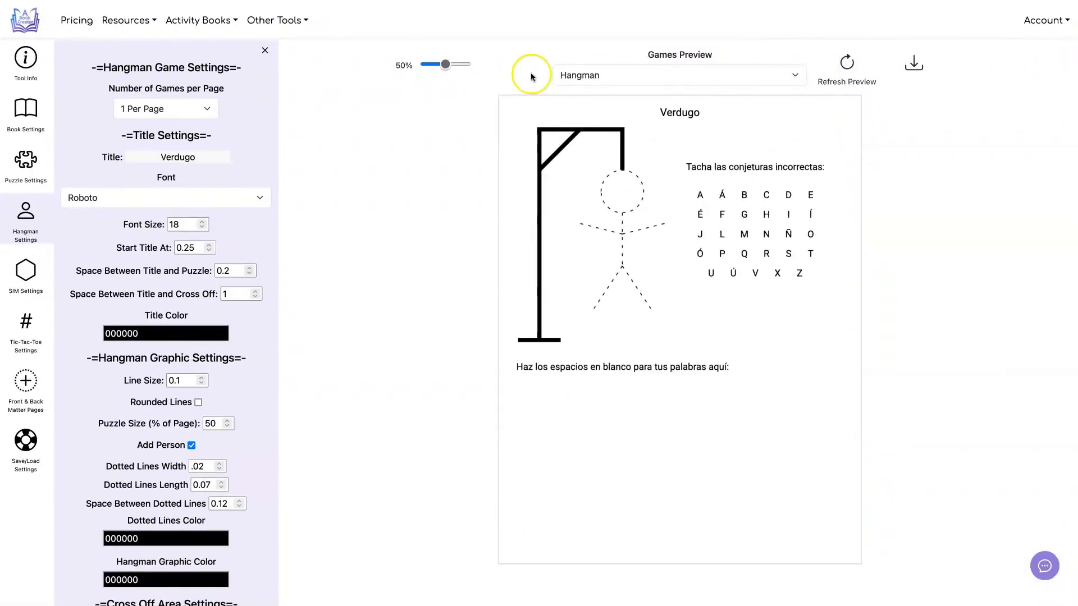
Step: Examine the color options for the rectangle, the blanks caption, the cross-off caption and the letters without changing them
{"action": "scroll", "coordinate": [255, 110], "scroll_direction": "down", "scroll_amount": 15}
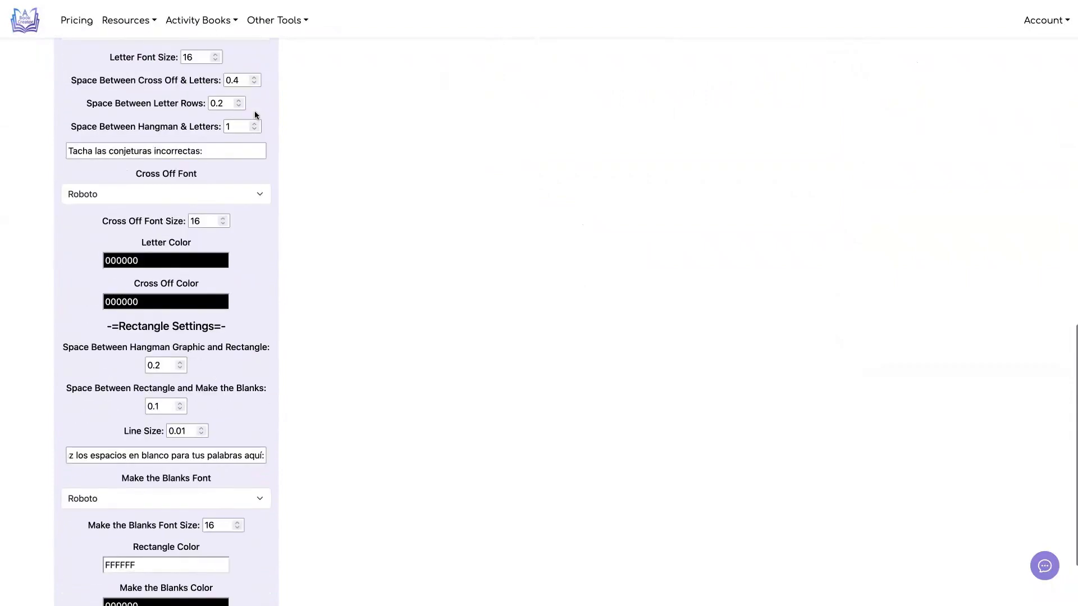
{"action": "scroll", "coordinate": [255, 115], "scroll_direction": "down", "scroll_amount": 3}
{"action": "left_click", "coordinate": [182, 467]}
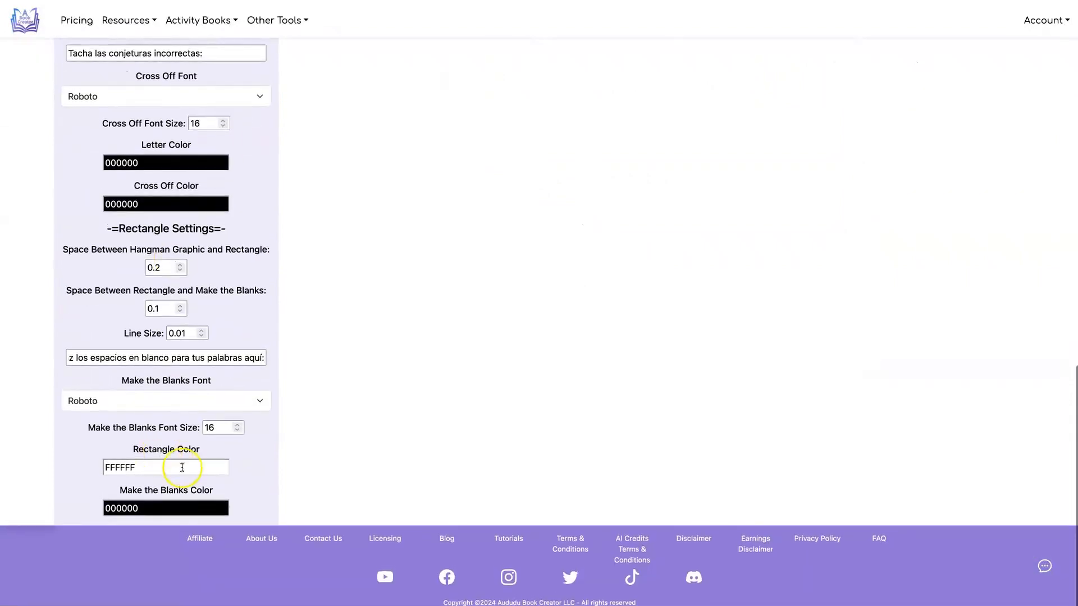
{"action": "left_click", "coordinate": [196, 509]}
{"action": "left_click", "coordinate": [191, 203]}
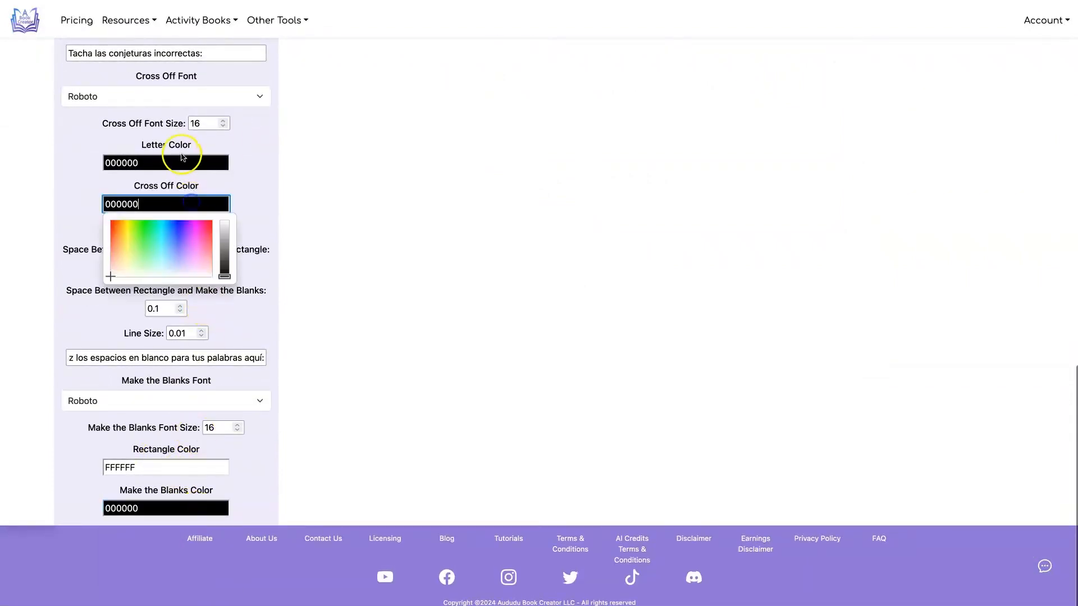
{"action": "left_click", "coordinate": [184, 160]}
{"action": "scroll", "coordinate": [277, 234], "scroll_direction": "up", "scroll_amount": 10}
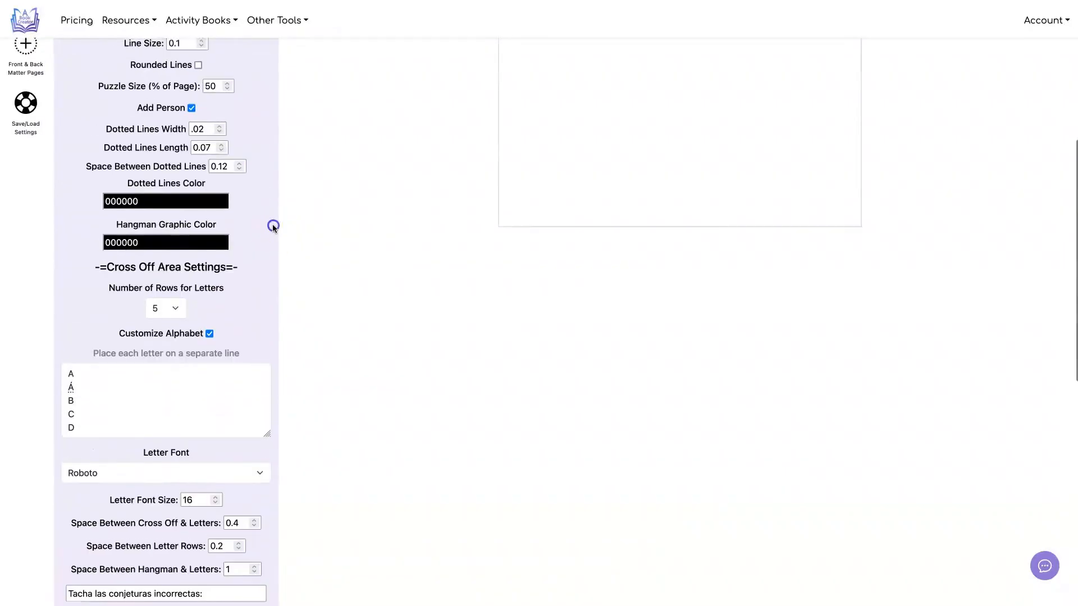
{"action": "scroll", "coordinate": [273, 229], "scroll_direction": "up", "scroll_amount": 5}
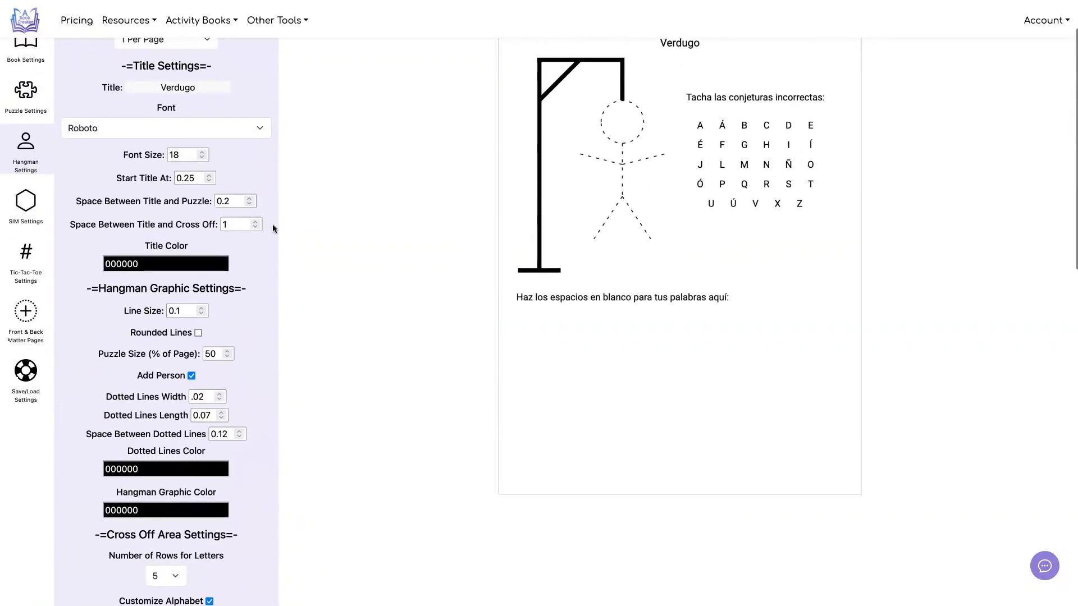
{"action": "scroll", "coordinate": [273, 228], "scroll_direction": "up", "scroll_amount": 1}
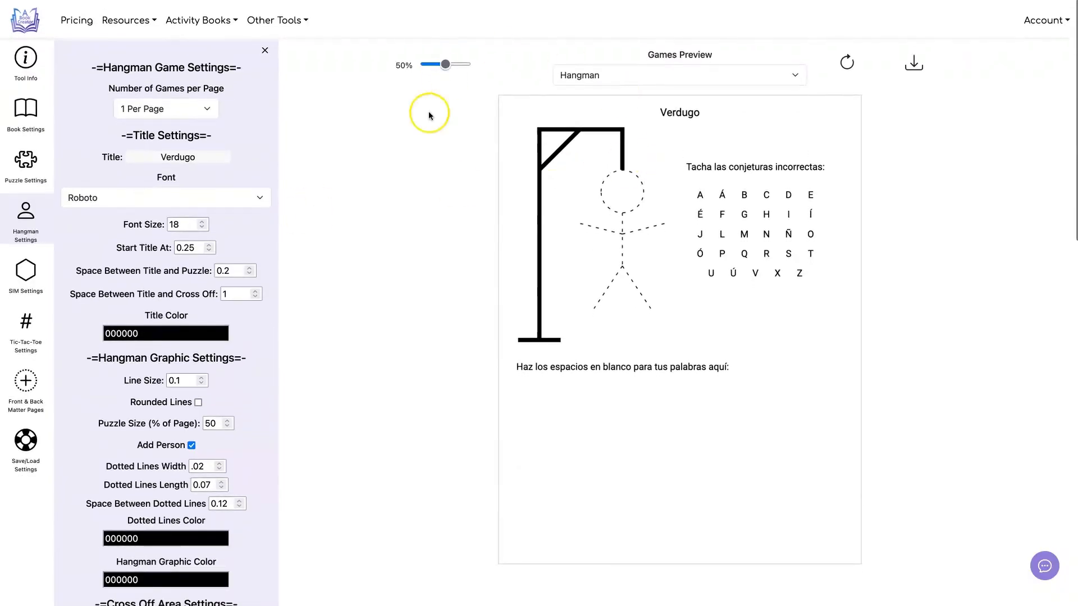
Step: Set the number of Hangman games to 2 per page and refresh the preview
{"action": "left_click", "coordinate": [190, 110]}
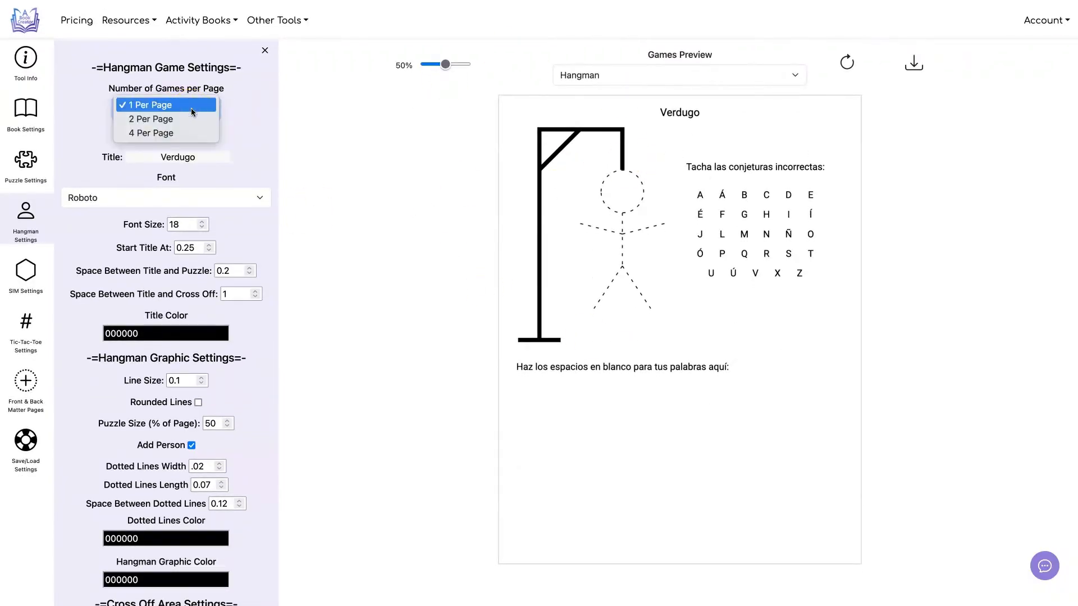
{"action": "left_click", "coordinate": [180, 119]}
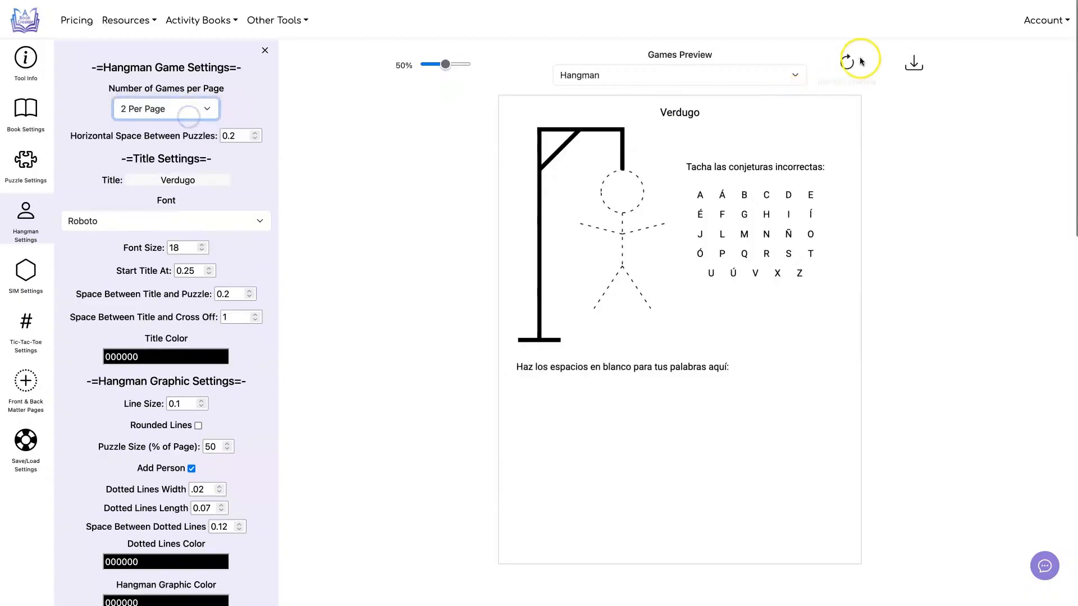
{"action": "left_click", "coordinate": [843, 59]}
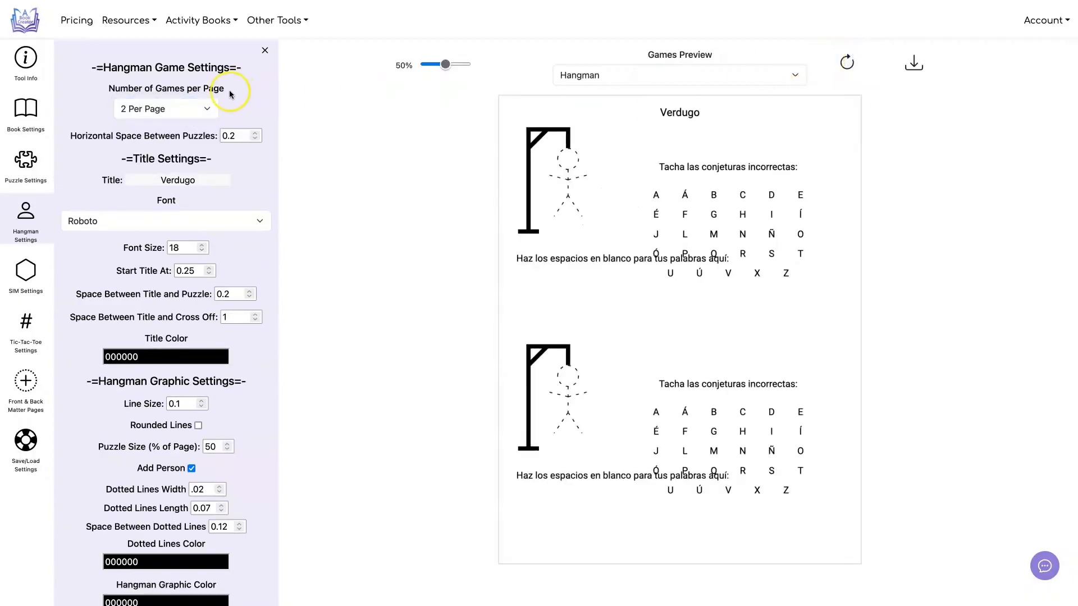
Step: Set the number of Hangman games to 4 per page and refresh the preview
{"action": "left_click", "coordinate": [197, 110]}
{"action": "left_click", "coordinate": [194, 116]}
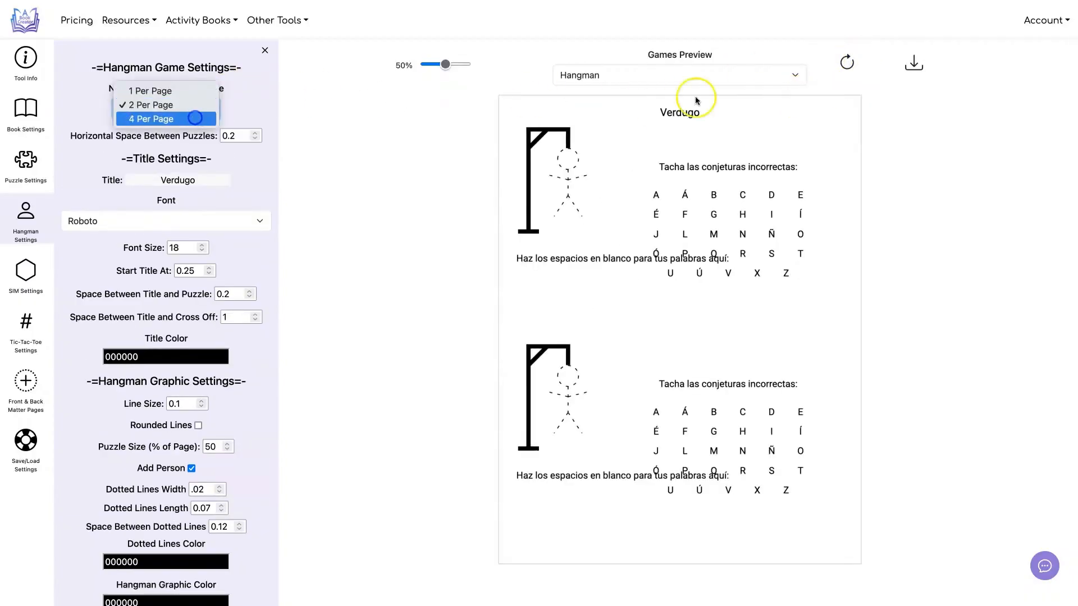
{"action": "left_click", "coordinate": [848, 60]}
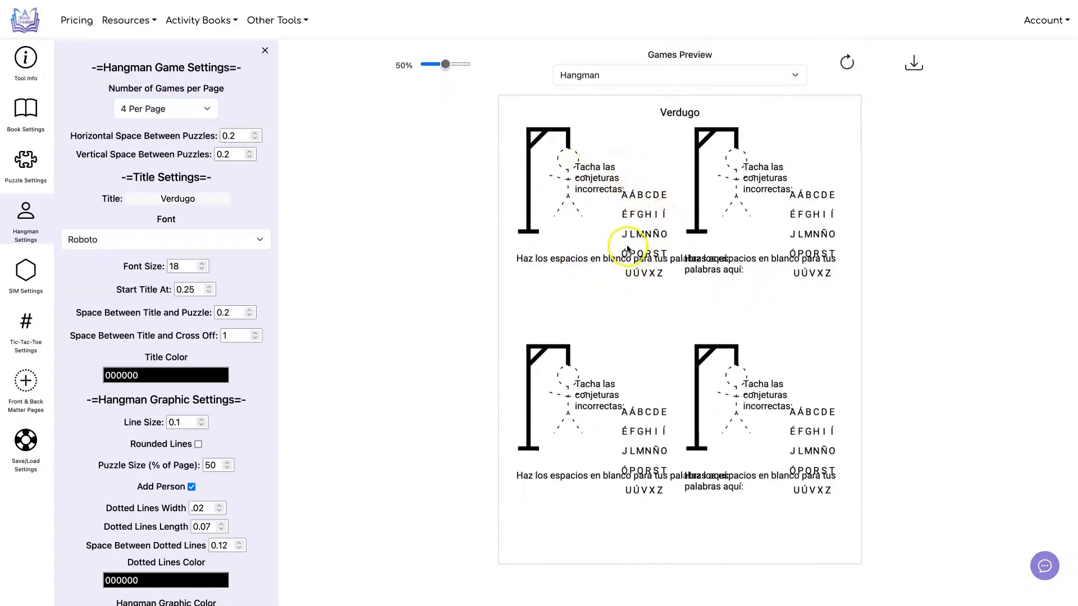
{"action": "scroll", "coordinate": [231, 209], "scroll_direction": "down", "scroll_amount": 1}
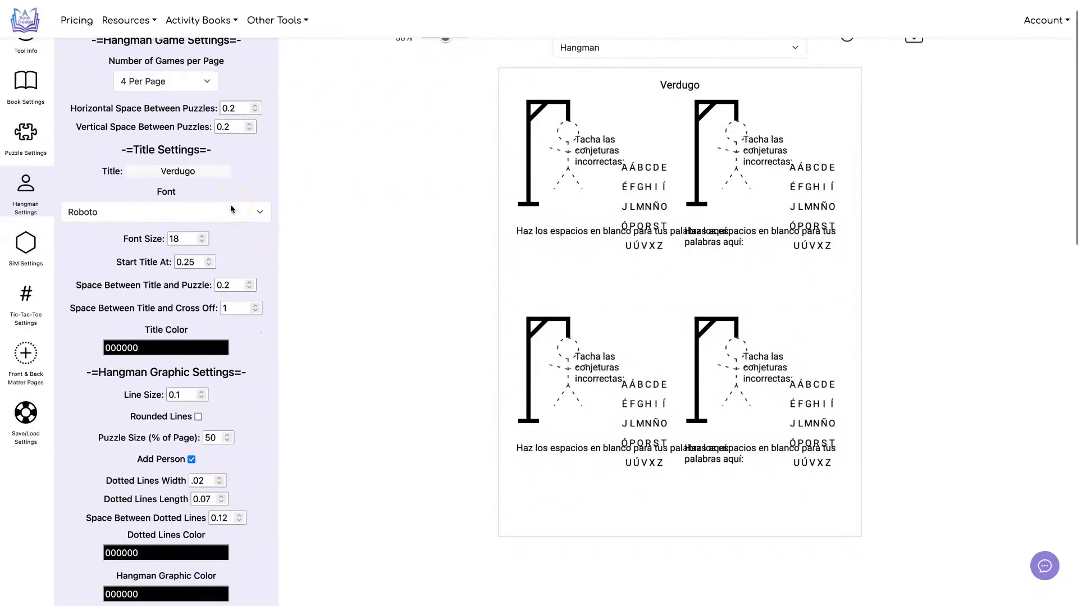
{"action": "scroll", "coordinate": [231, 209], "scroll_direction": "down", "scroll_amount": 9}
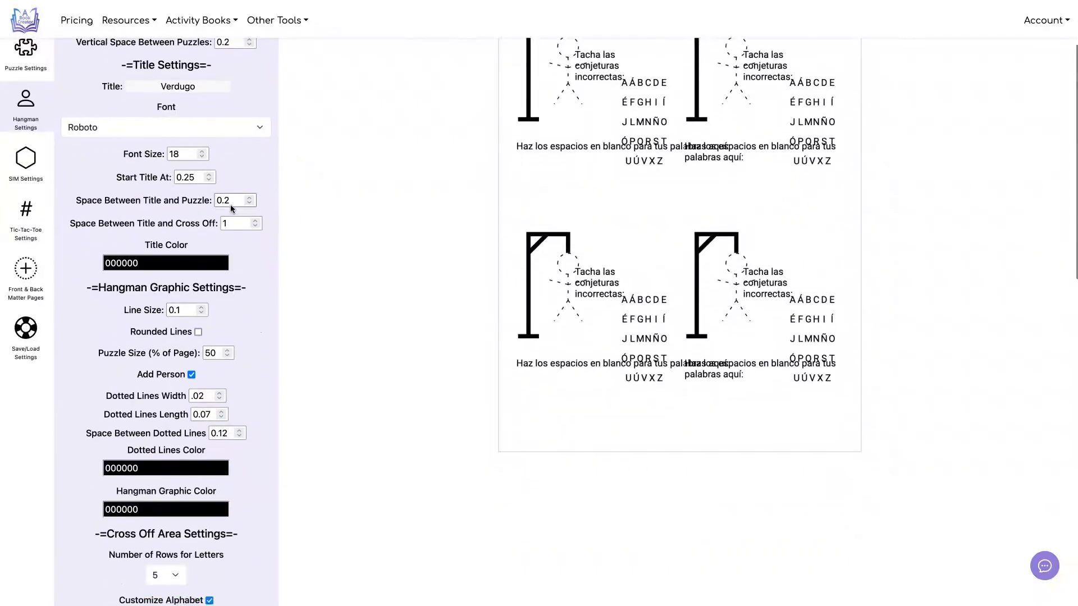
Step: Set the Hangman cross-off alphabet to 3 rows and its letter font size to 12
{"action": "left_click", "coordinate": [163, 420]}
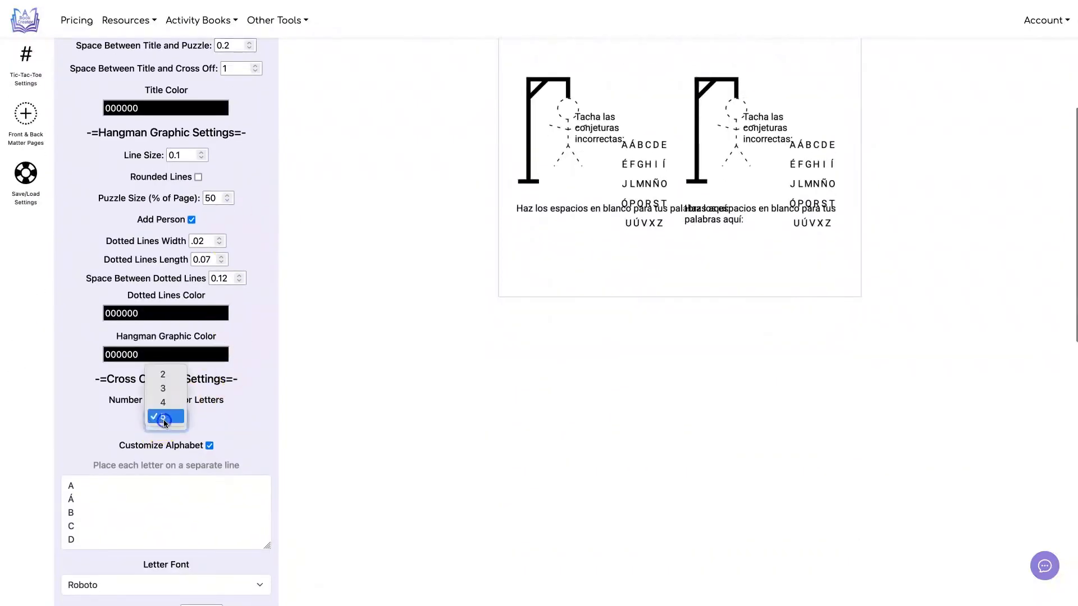
{"action": "left_click", "coordinate": [159, 389]}
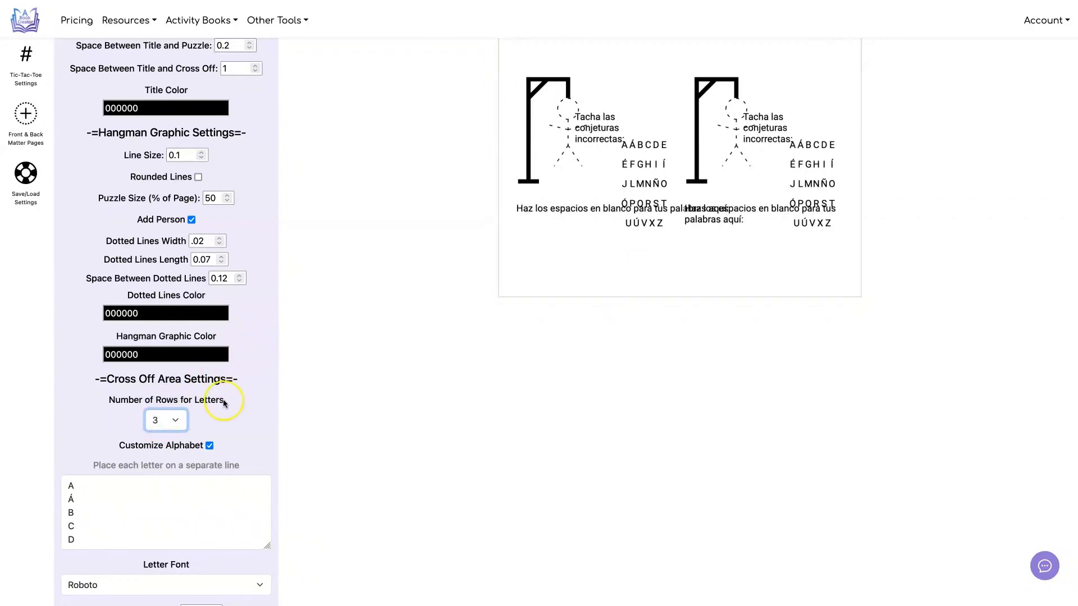
{"action": "scroll", "coordinate": [203, 430], "scroll_direction": "down", "scroll_amount": 8}
{"action": "scroll", "coordinate": [199, 424], "scroll_direction": "down", "scroll_amount": 1}
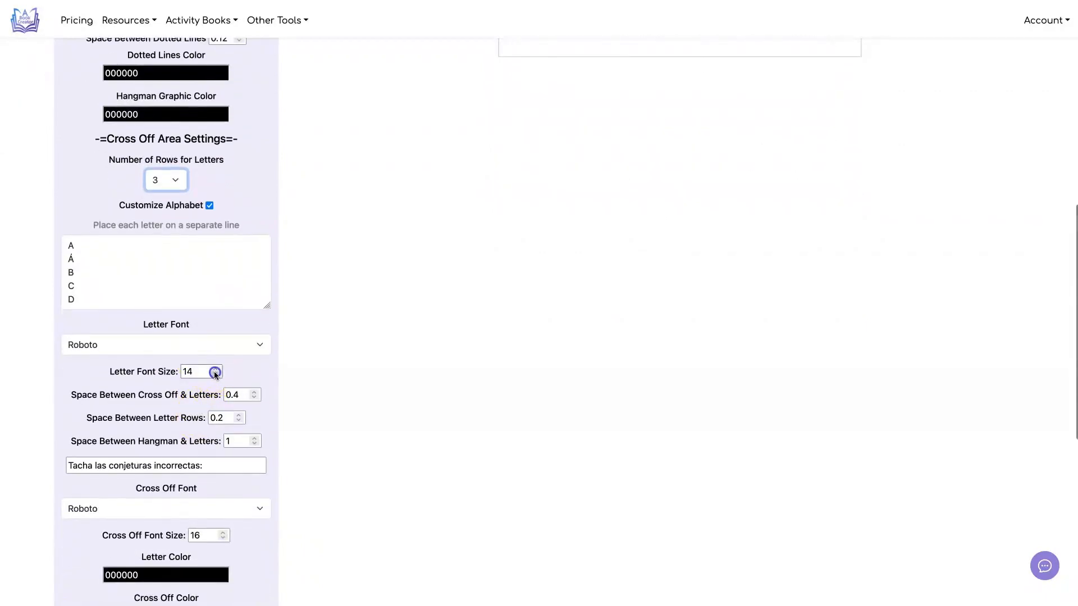
{"action": "left_click", "coordinate": [215, 375]}
{"action": "scroll", "coordinate": [215, 375], "scroll_direction": "down", "scroll_amount": 6}
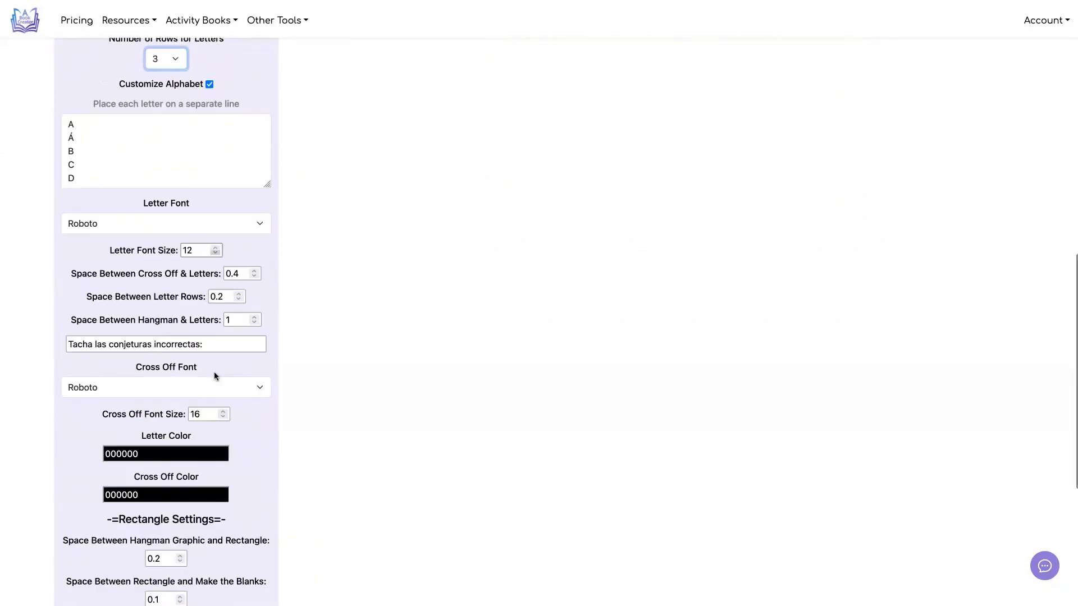
Step: Set the cross-off caption's font size to 12, reduce the blanks caption's font size, and refresh the preview
{"action": "left_click", "coordinate": [222, 378]}
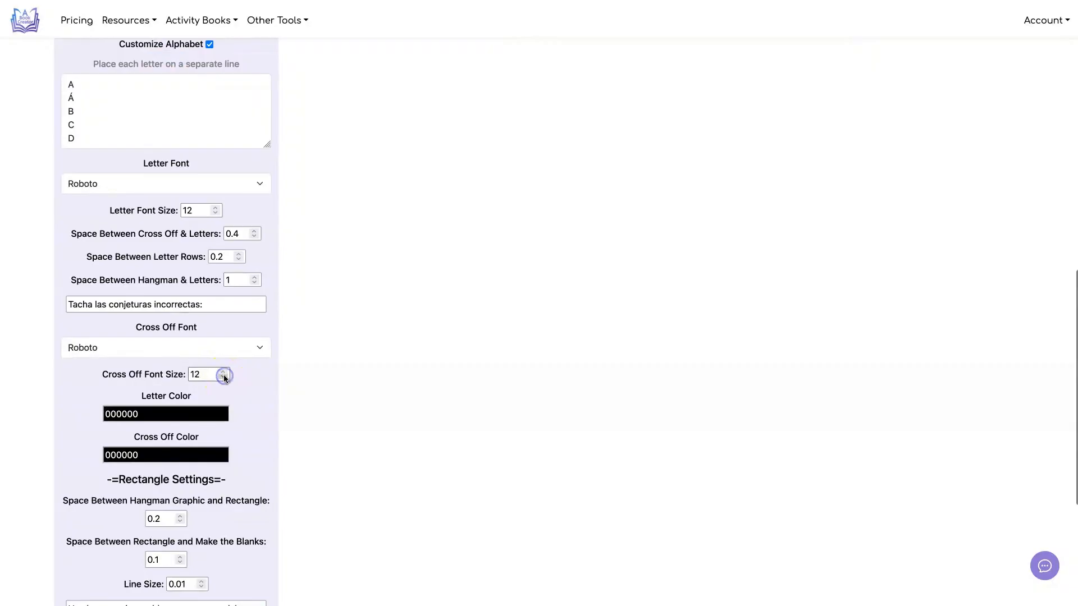
{"action": "scroll", "coordinate": [224, 375], "scroll_direction": "down", "scroll_amount": 5}
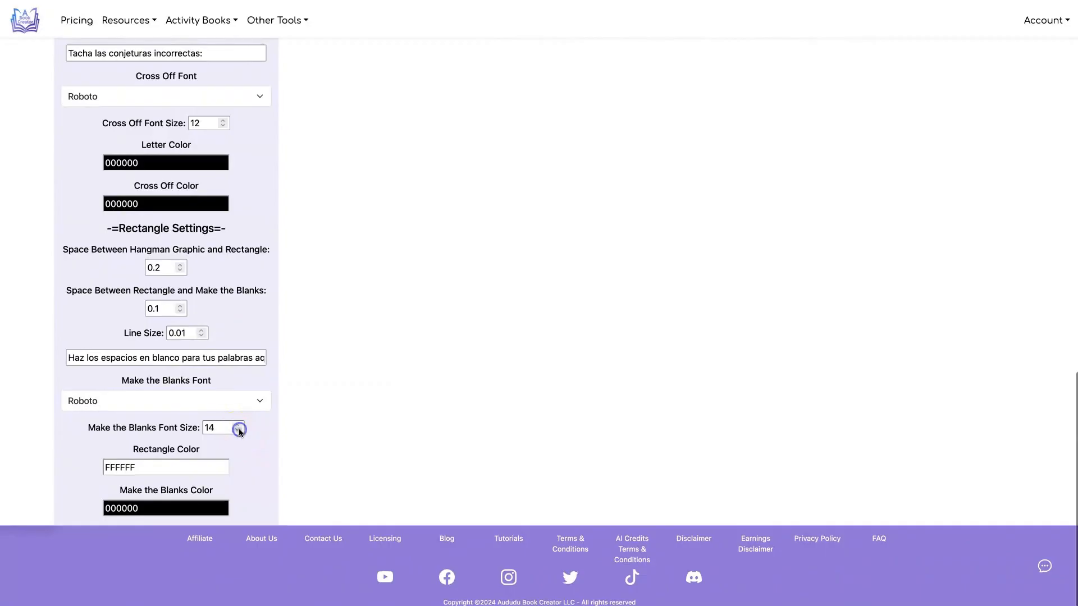
{"action": "left_click", "coordinate": [239, 430]}
{"action": "scroll", "coordinate": [458, 396], "scroll_direction": "up", "scroll_amount": 15}
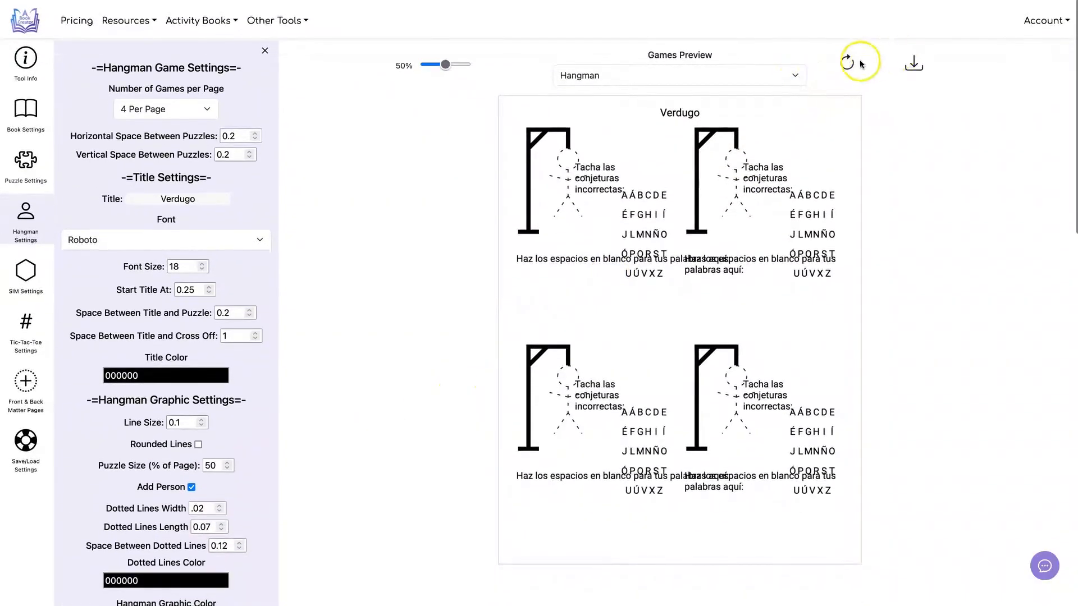
{"action": "left_click", "coordinate": [860, 63]}
{"action": "left_click", "coordinate": [381, 204]}
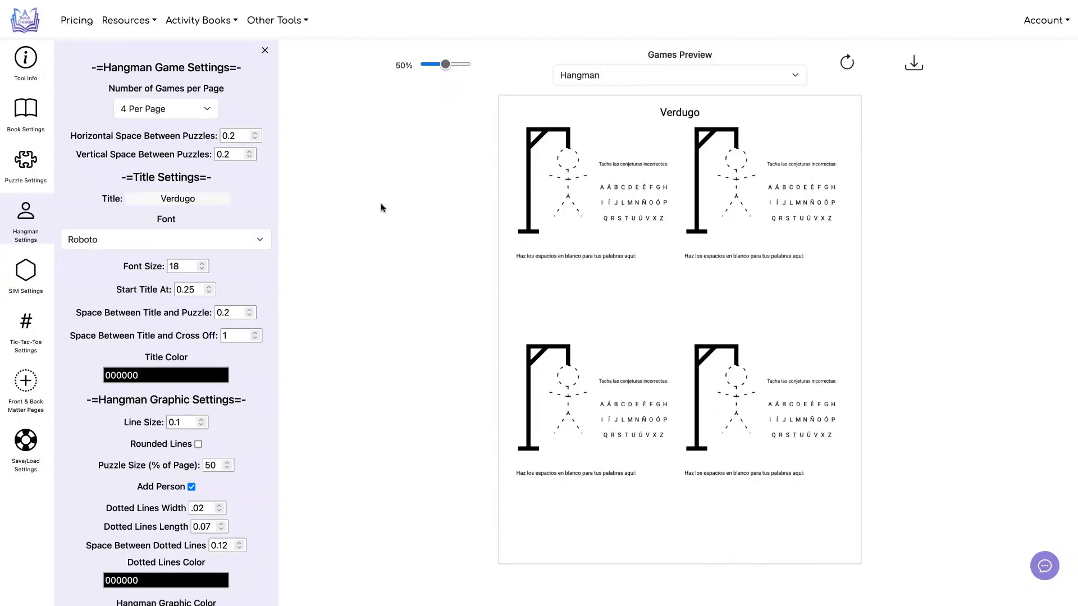
Step: Exclude Hangman from the book's games, open the SIM game settings and refresh the preview to show SIM
{"action": "left_click", "coordinate": [182, 105]}
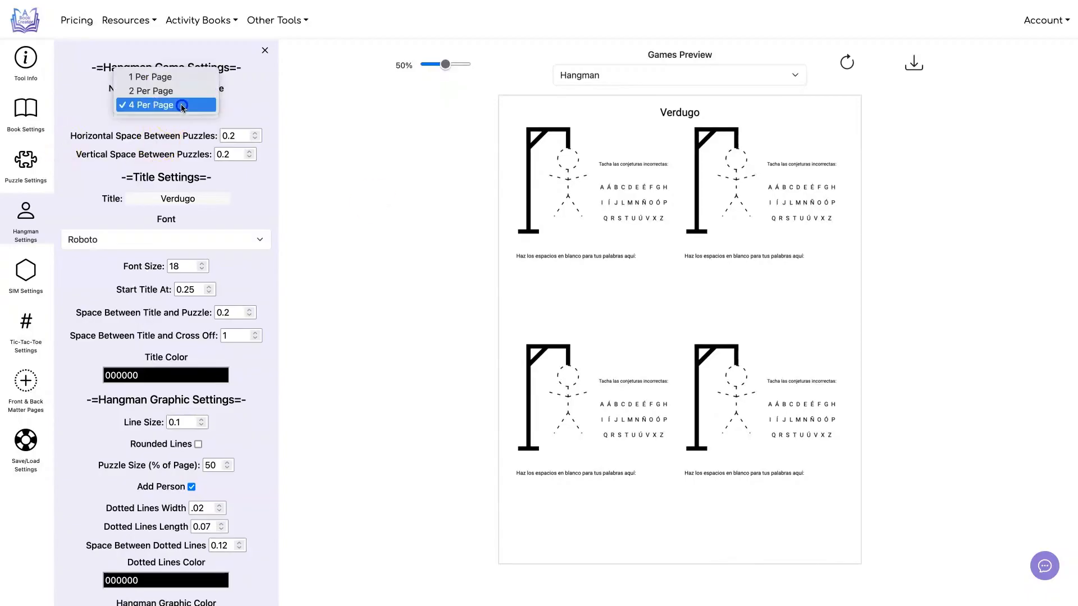
{"action": "left_click", "coordinate": [182, 105]}
{"action": "left_click", "coordinate": [22, 162]}
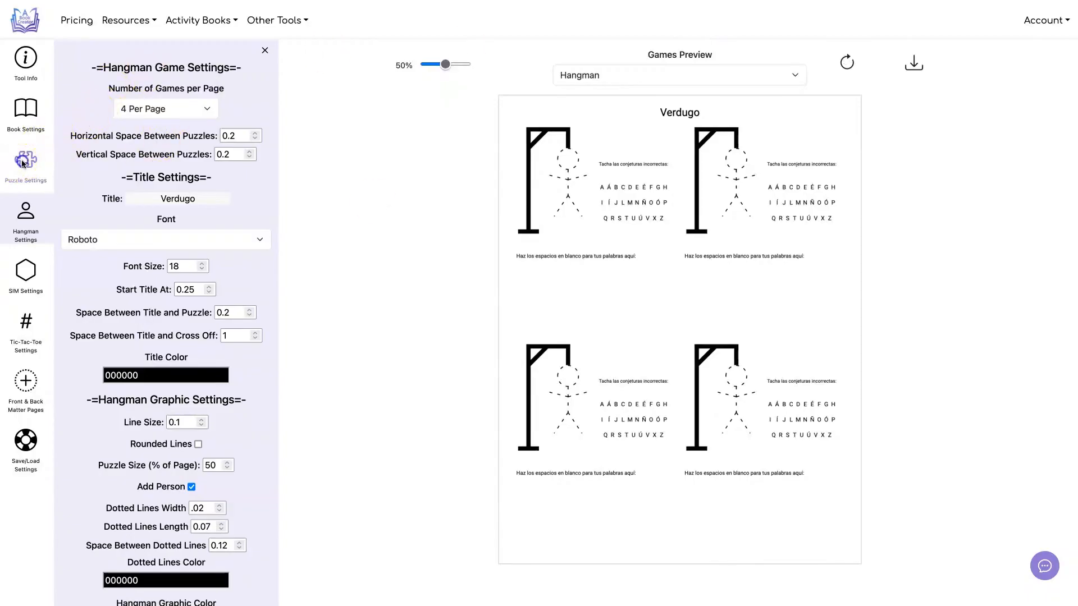
{"action": "left_click", "coordinate": [188, 129]}
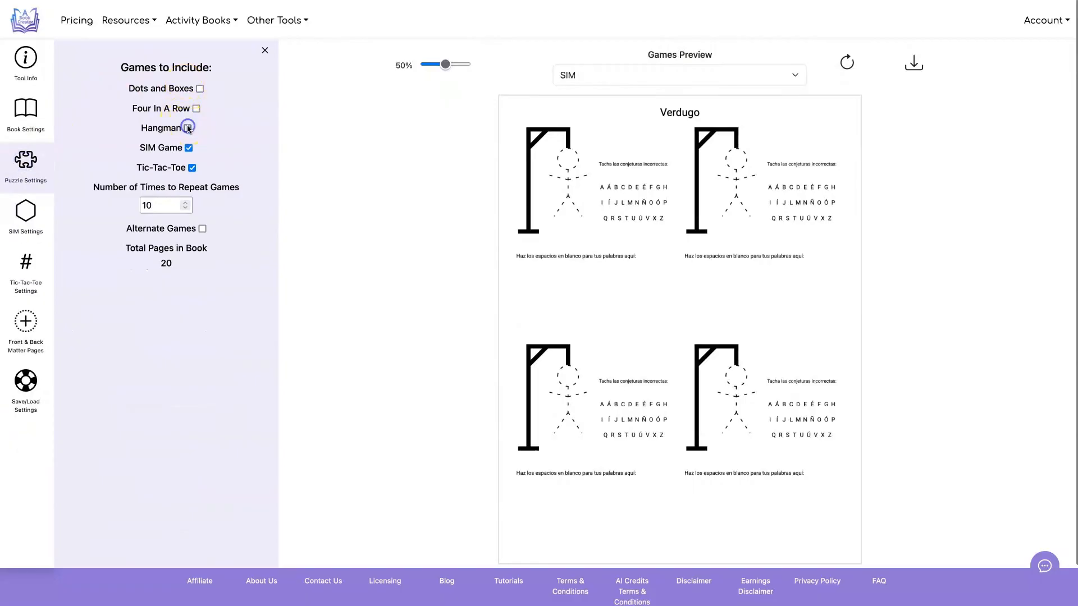
{"action": "left_click", "coordinate": [25, 211]}
{"action": "left_click", "coordinate": [846, 63]}
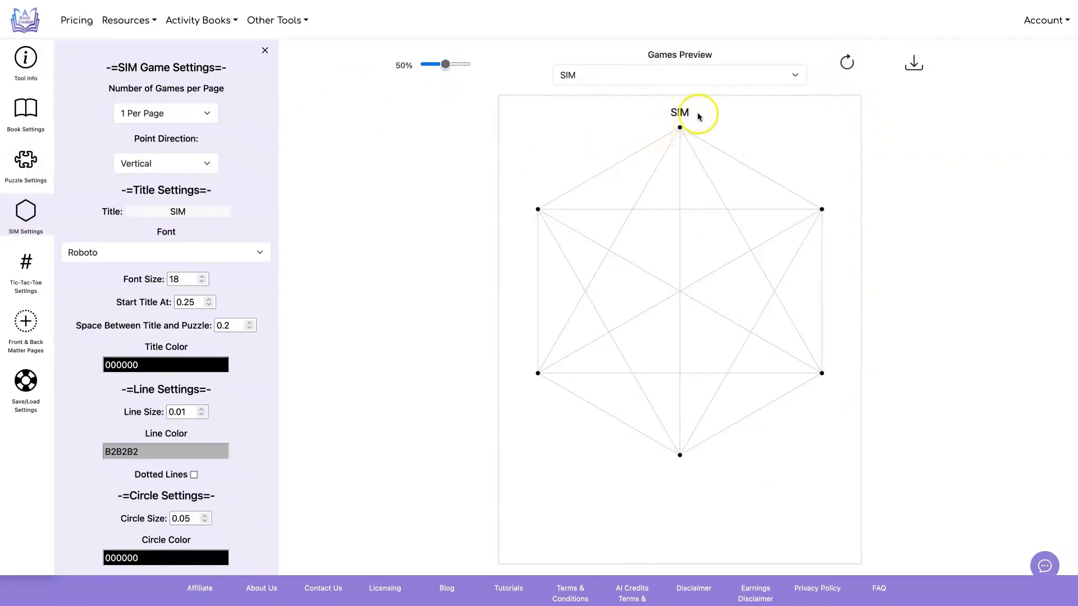
Step: Change the SIM page title to SIM GAME in the Roboto font
{"action": "left_click", "coordinate": [667, 113]}
{"action": "left_click", "coordinate": [213, 210]}
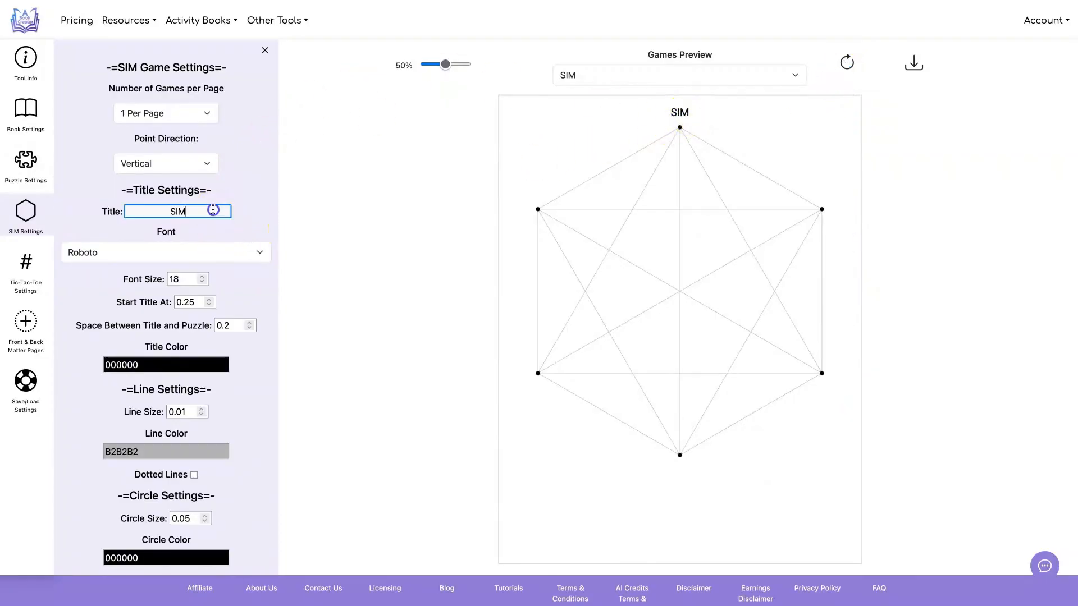
{"action": "type", "text": "GAME"}
{"action": "left_click", "coordinate": [233, 251]}
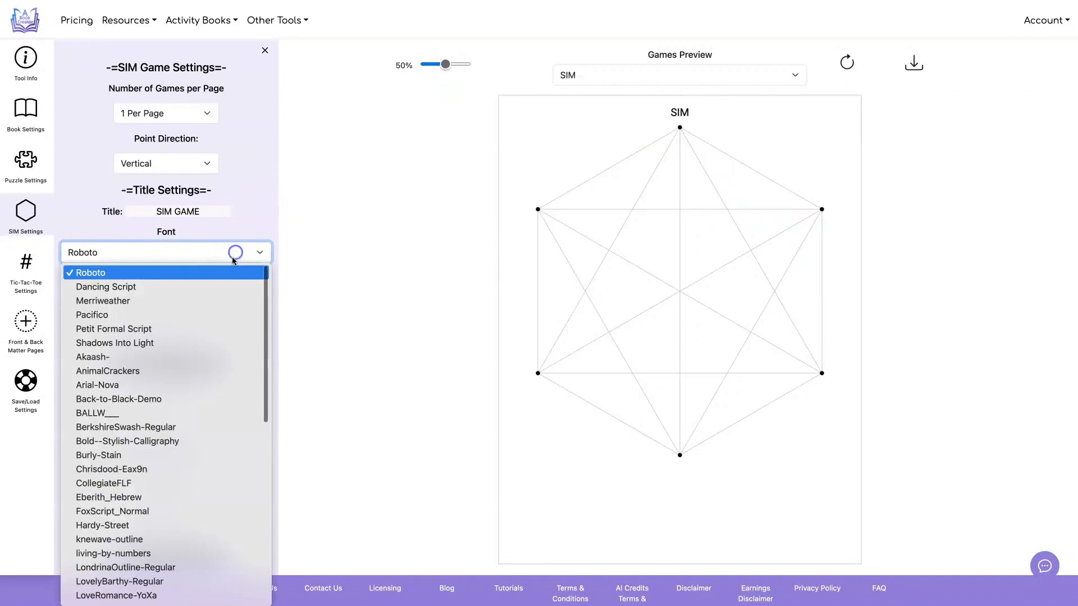
{"action": "left_click", "coordinate": [216, 282]}
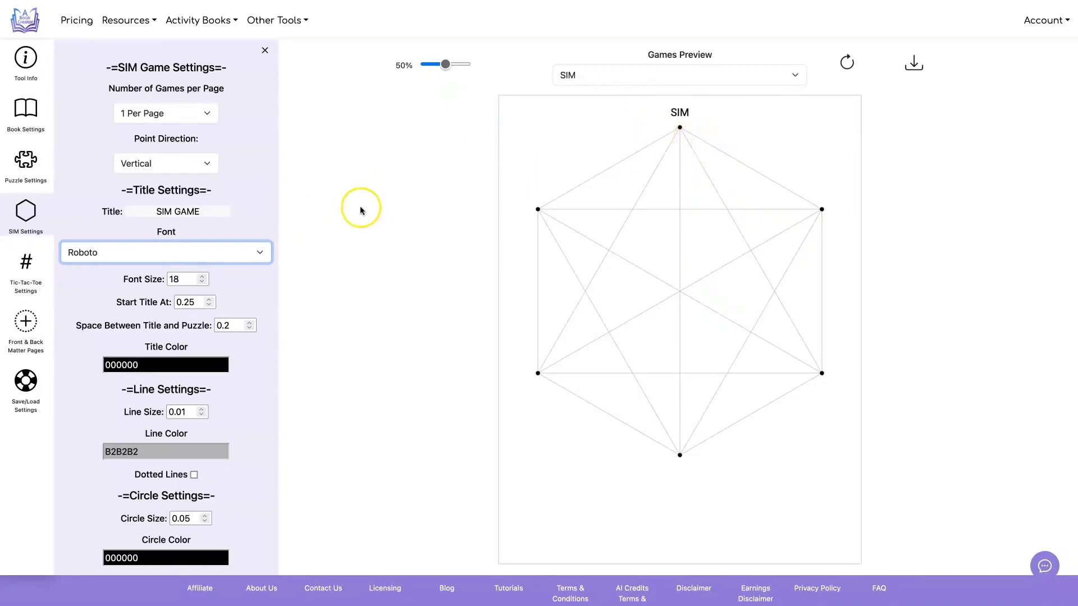
Step: Set the SIM line size to 0.02 and the circle size to 0.06, refreshing the preview after each
{"action": "scroll", "coordinate": [278, 202], "scroll_direction": "down", "scroll_amount": 1}
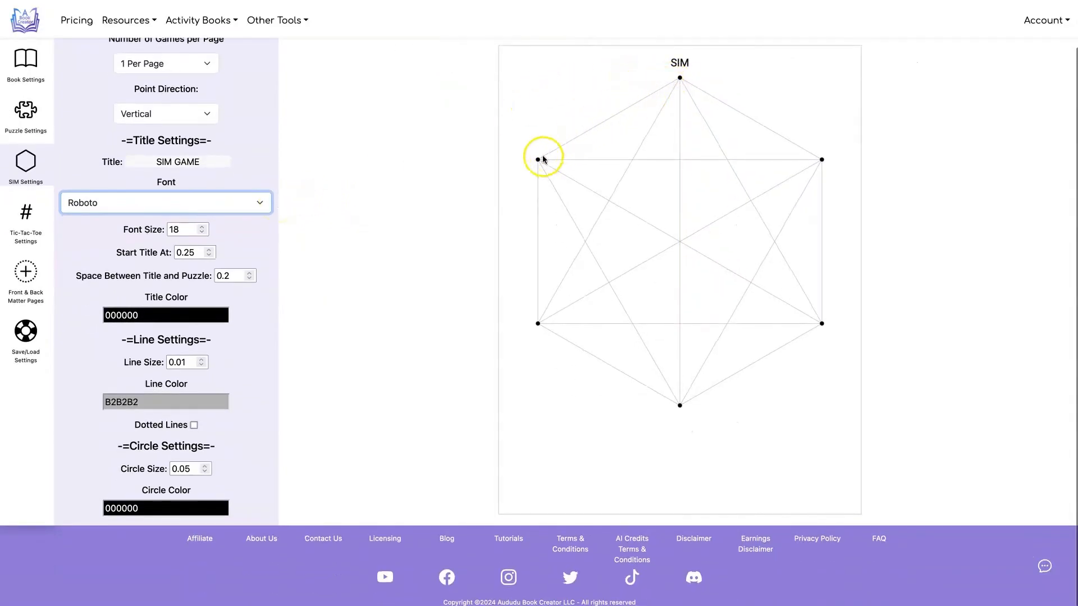
{"action": "left_click", "coordinate": [201, 359]}
{"action": "scroll", "coordinate": [481, 315], "scroll_direction": "up", "scroll_amount": 1}
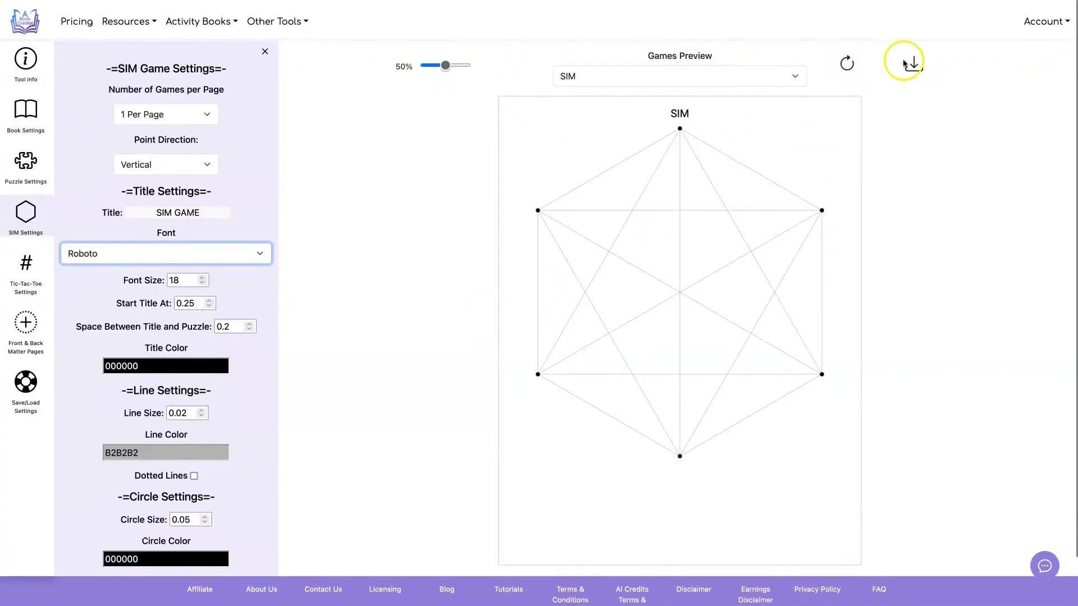
{"action": "left_click", "coordinate": [845, 61]}
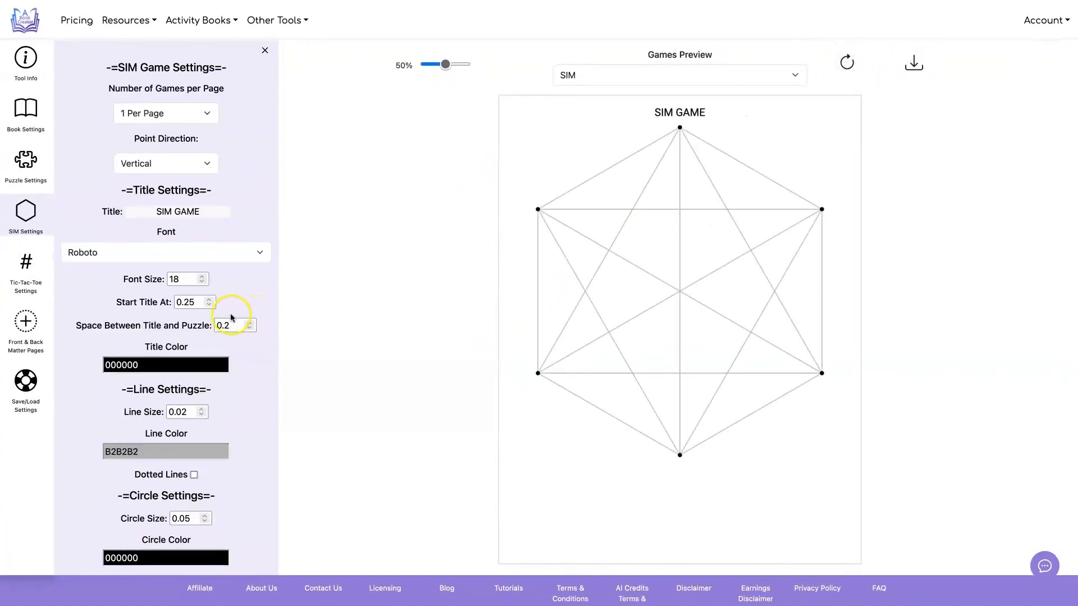
{"action": "scroll", "coordinate": [232, 314], "scroll_direction": "down", "scroll_amount": 1}
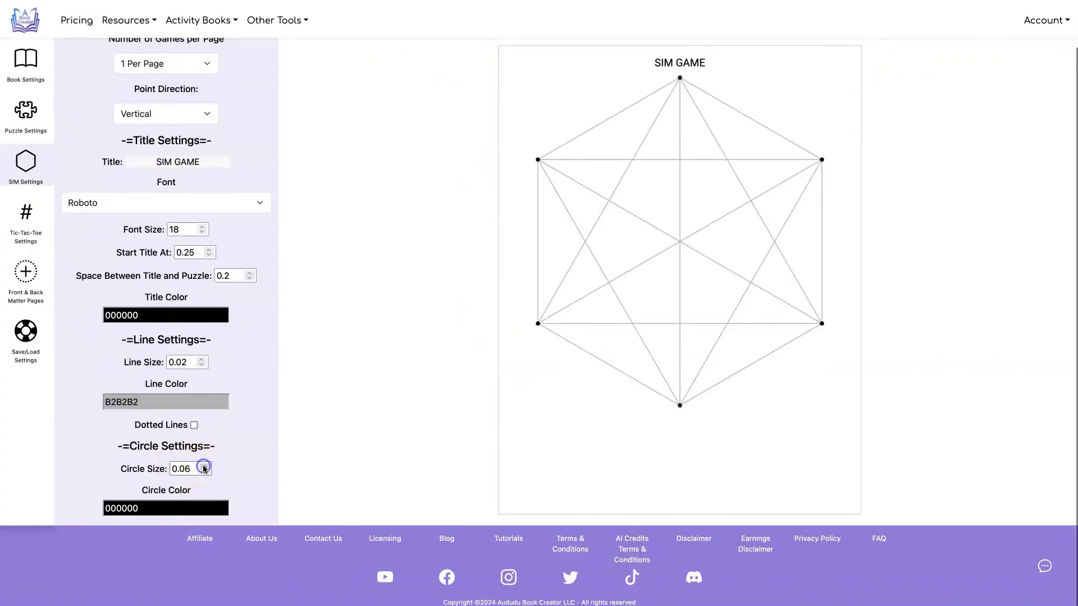
{"action": "scroll", "coordinate": [646, 214], "scroll_direction": "up", "scroll_amount": 1}
{"action": "left_click", "coordinate": [848, 60]}
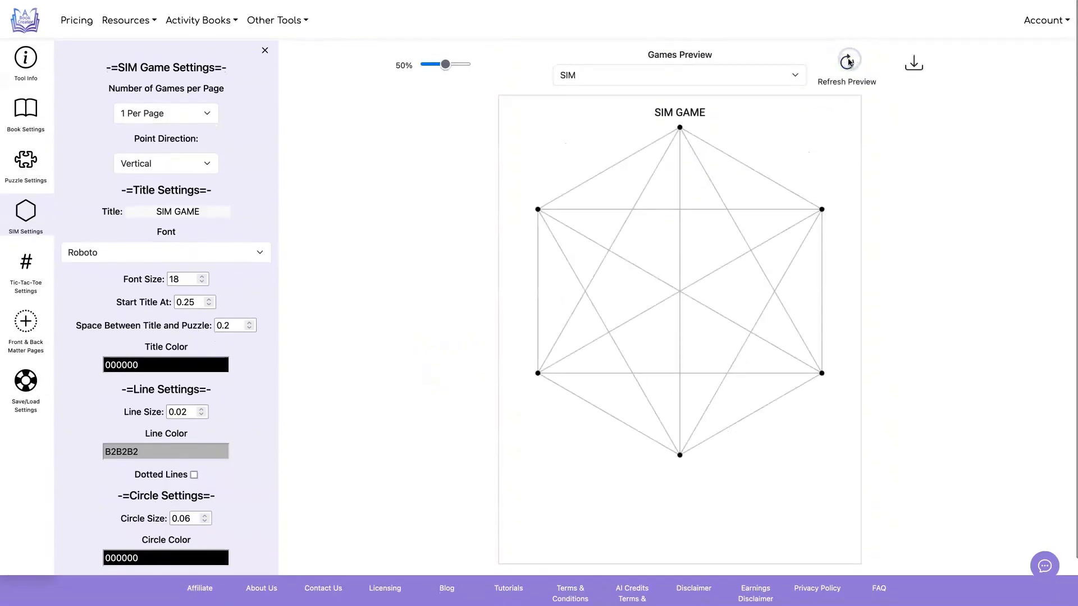
Step: Make the SIM game's lines dotted and refresh the preview
{"action": "left_click", "coordinate": [171, 445]}
{"action": "left_click", "coordinate": [194, 475]}
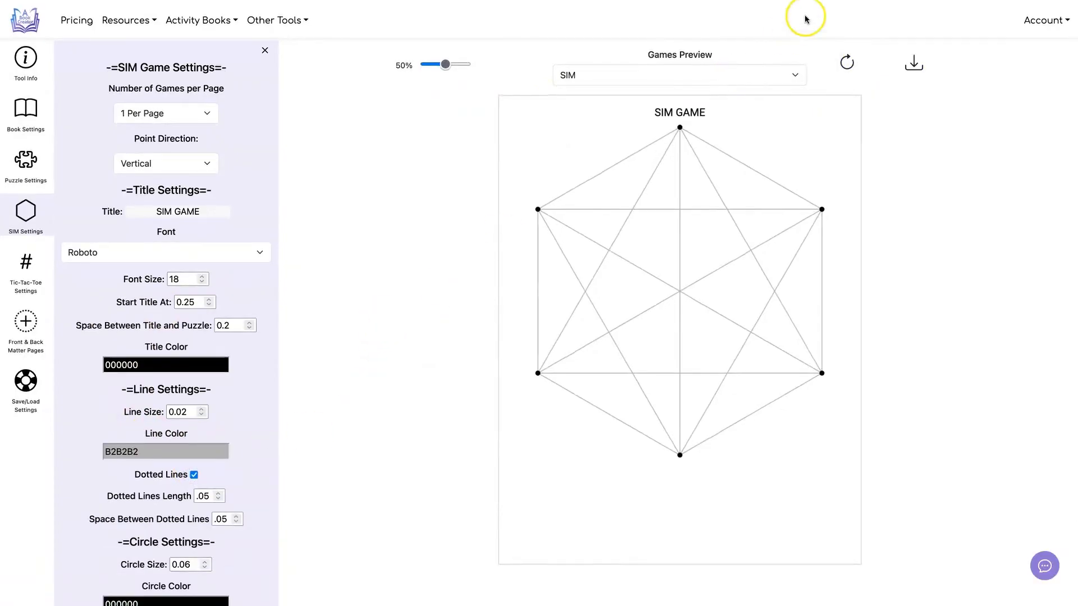
{"action": "left_click", "coordinate": [847, 61]}
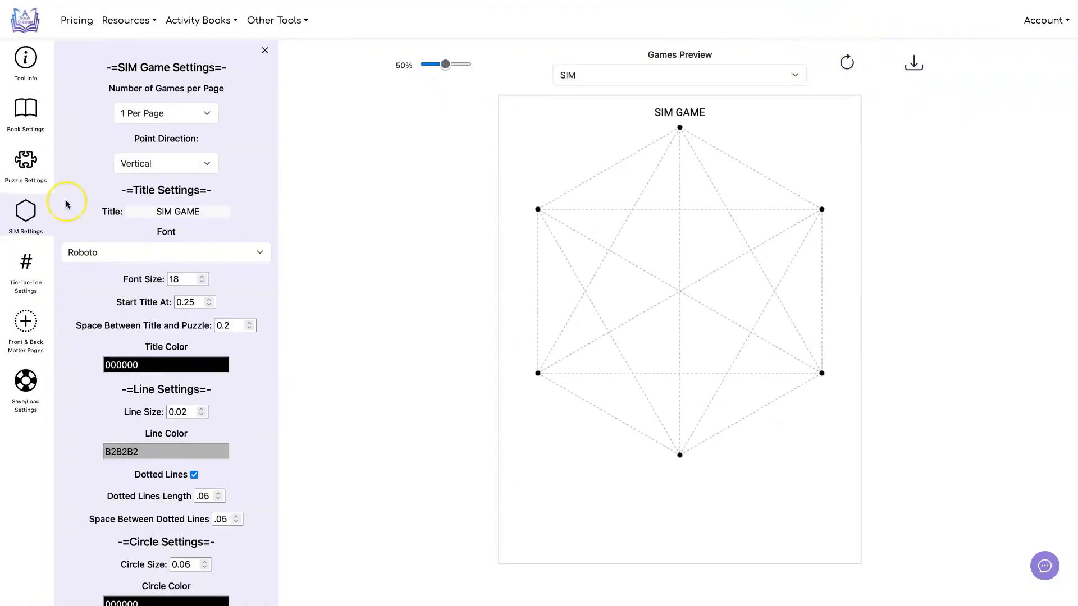
Step: Set the SIM point direction to Horizontal and refresh the preview
{"action": "left_click", "coordinate": [183, 161]}
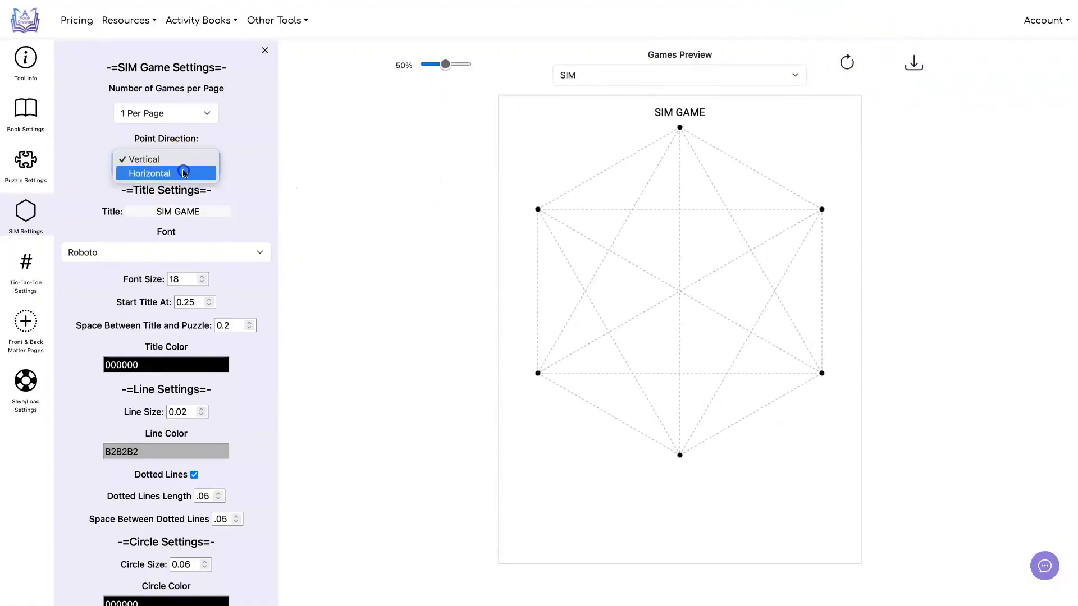
{"action": "left_click", "coordinate": [182, 171]}
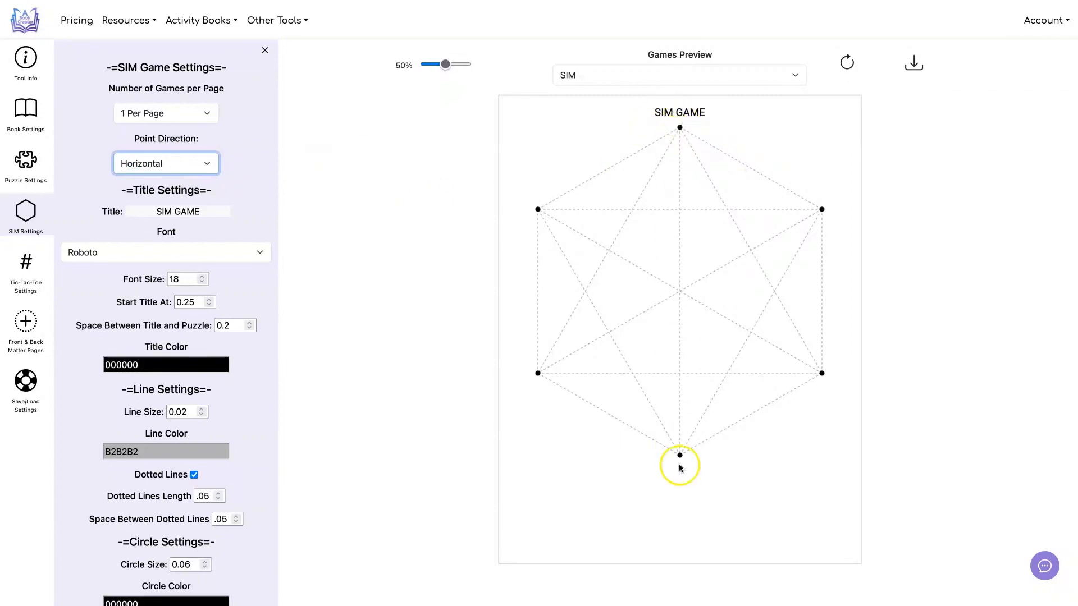
{"action": "left_click", "coordinate": [847, 63]}
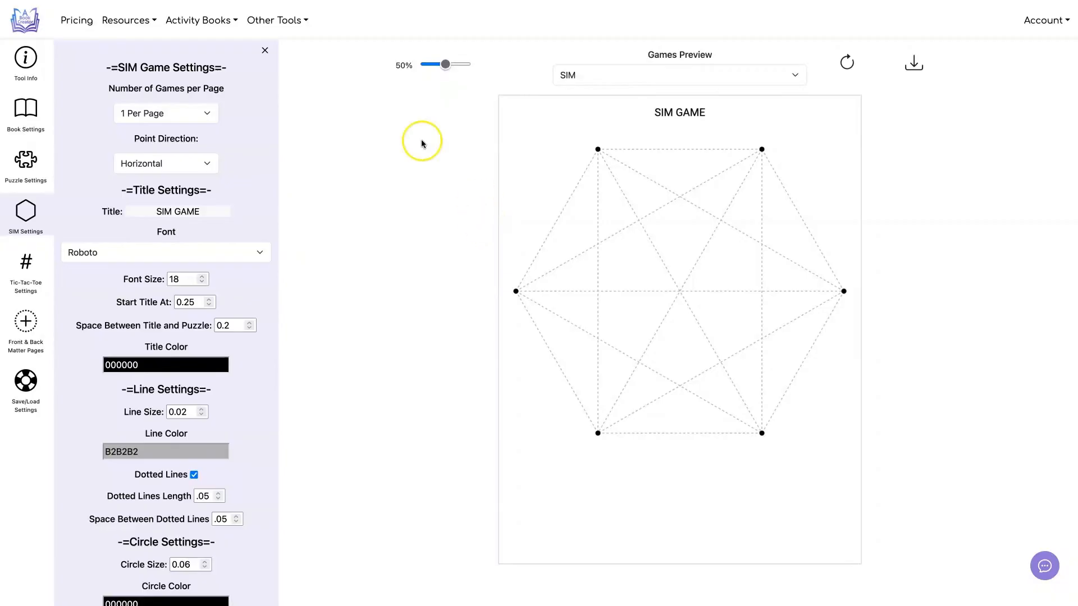
Step: Try layouts of 2, 4 and 6 SIM games per page, refreshing the preview for each
{"action": "left_click", "coordinate": [177, 119]}
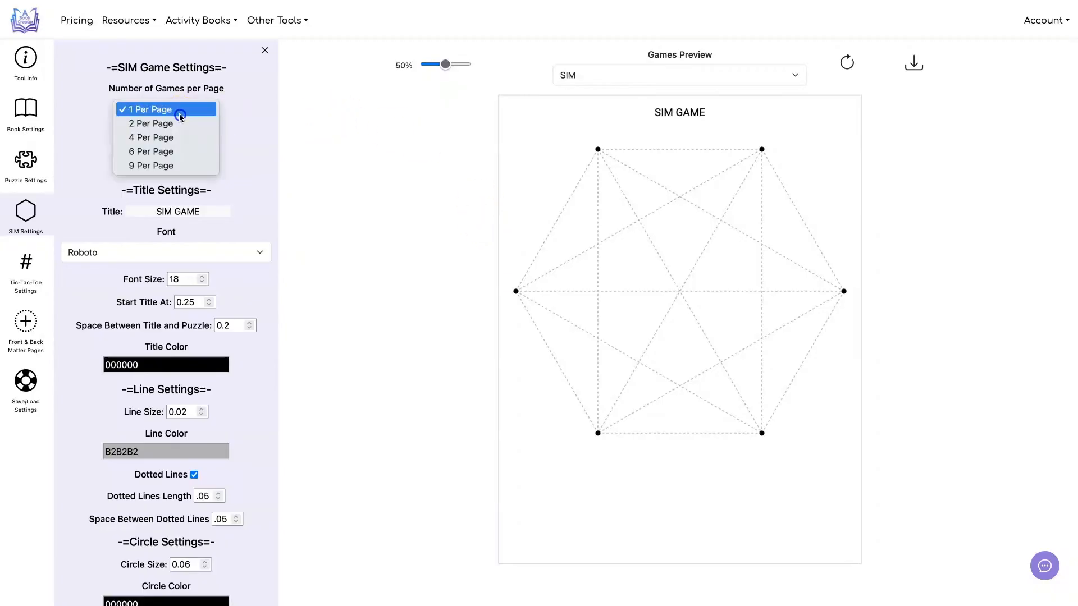
{"action": "left_click", "coordinate": [180, 122]}
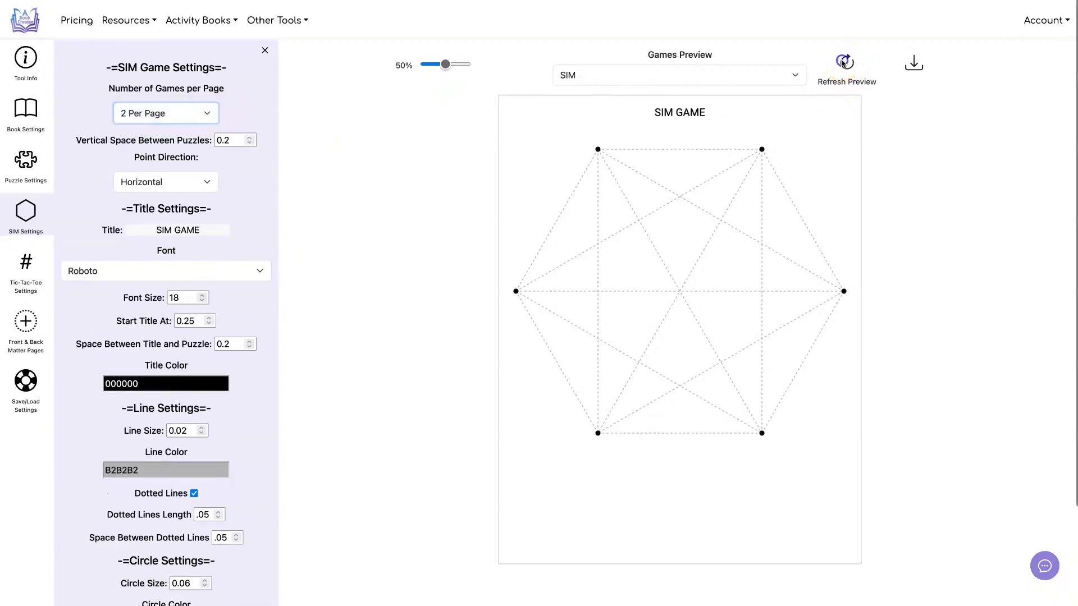
{"action": "left_click", "coordinate": [847, 62]}
{"action": "left_click", "coordinate": [168, 112]}
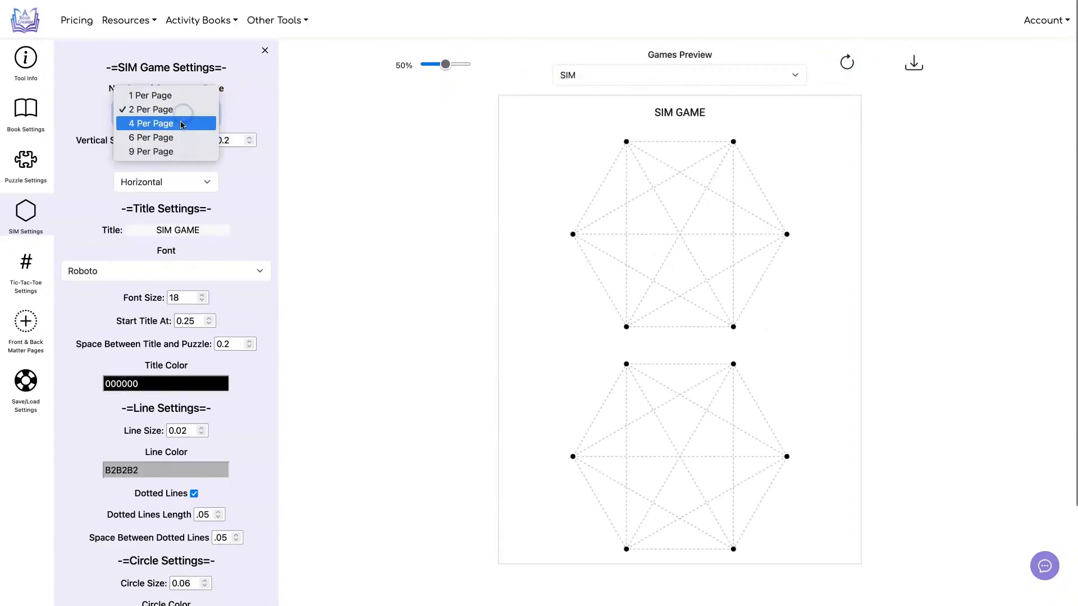
{"action": "left_click", "coordinate": [157, 124]}
{"action": "left_click", "coordinate": [837, 66]}
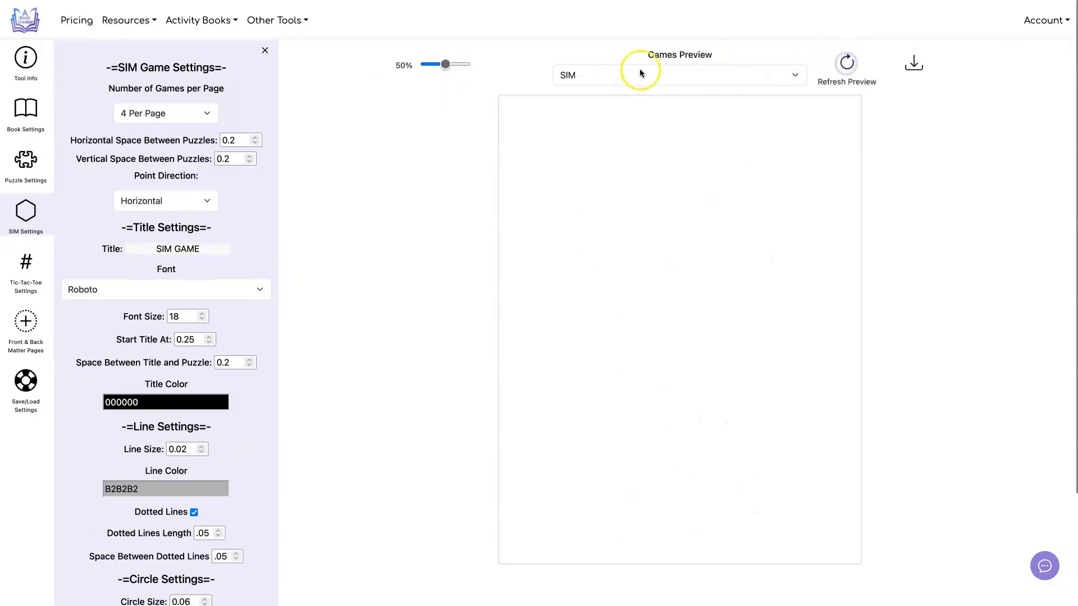
{"action": "left_click", "coordinate": [162, 115]}
{"action": "left_click", "coordinate": [163, 118]}
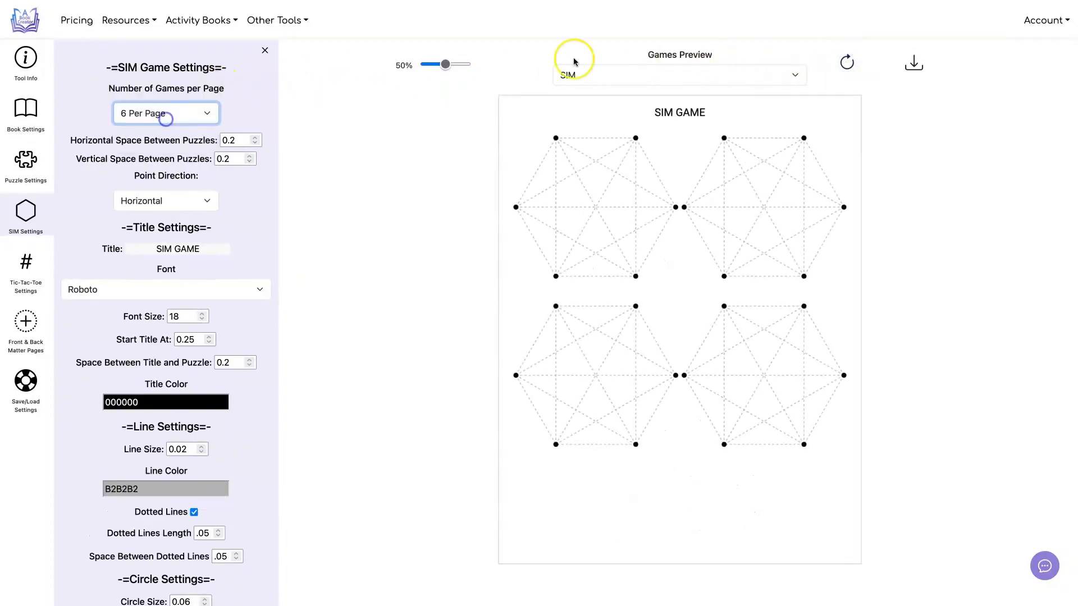
{"action": "left_click", "coordinate": [847, 60]}
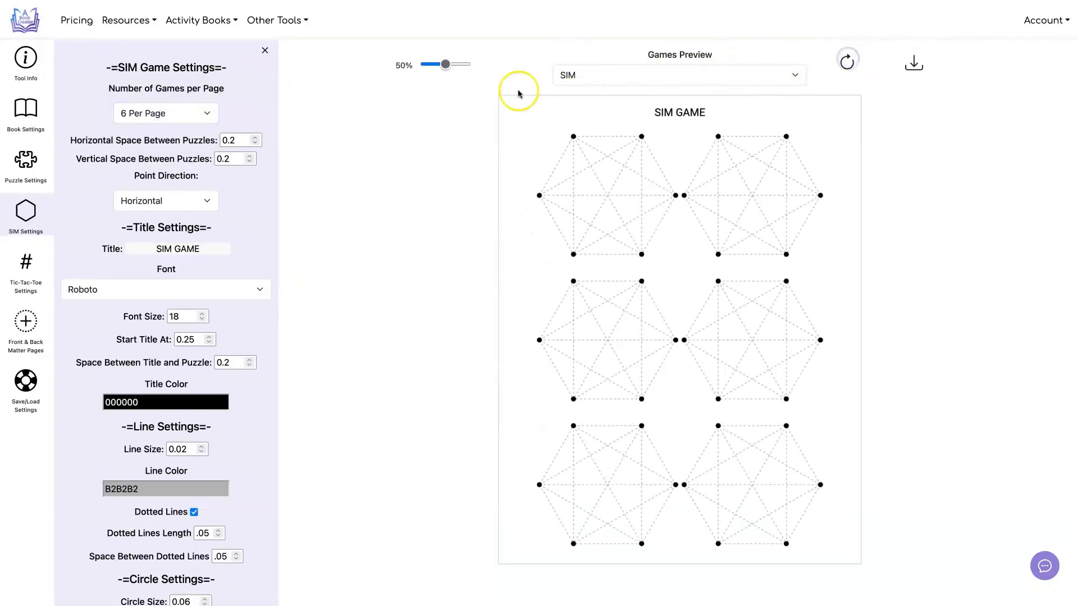
Step: Set the number of SIM games to 9 per page and refresh the preview
{"action": "left_click", "coordinate": [175, 115]}
{"action": "left_click", "coordinate": [171, 124]}
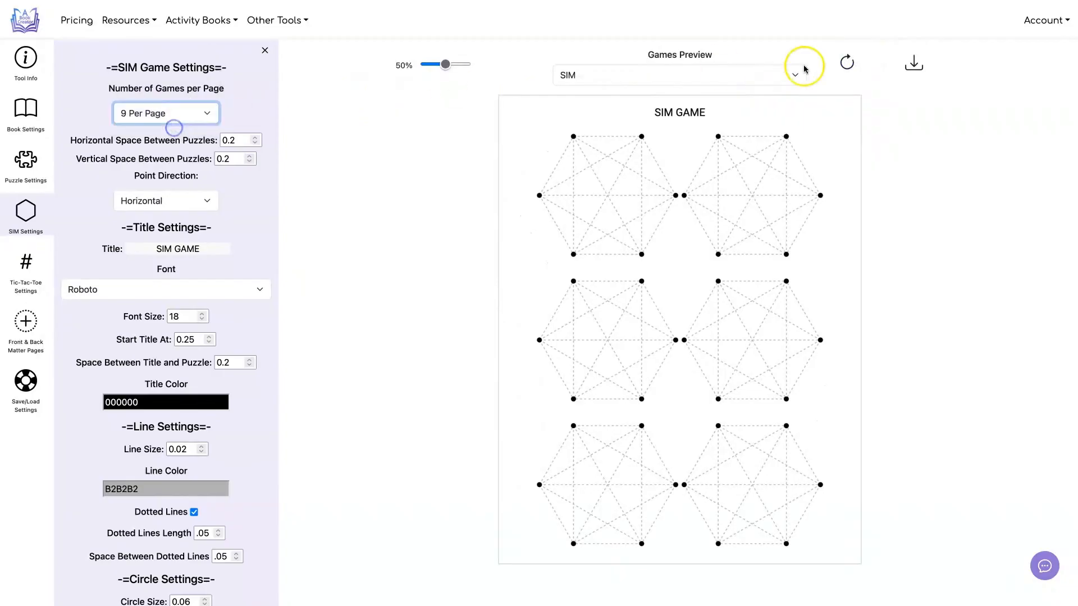
{"action": "left_click", "coordinate": [849, 63]}
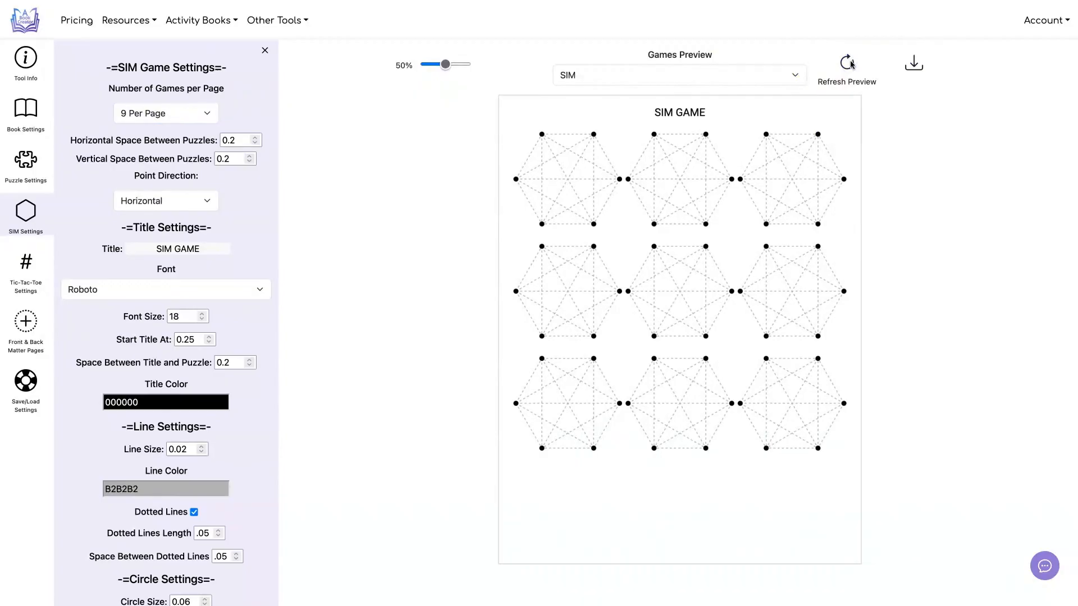
Step: Set the SIM point direction to Vertical and the vertical space between puzzles to 0.5, and refresh the preview
{"action": "left_click", "coordinate": [188, 201]}
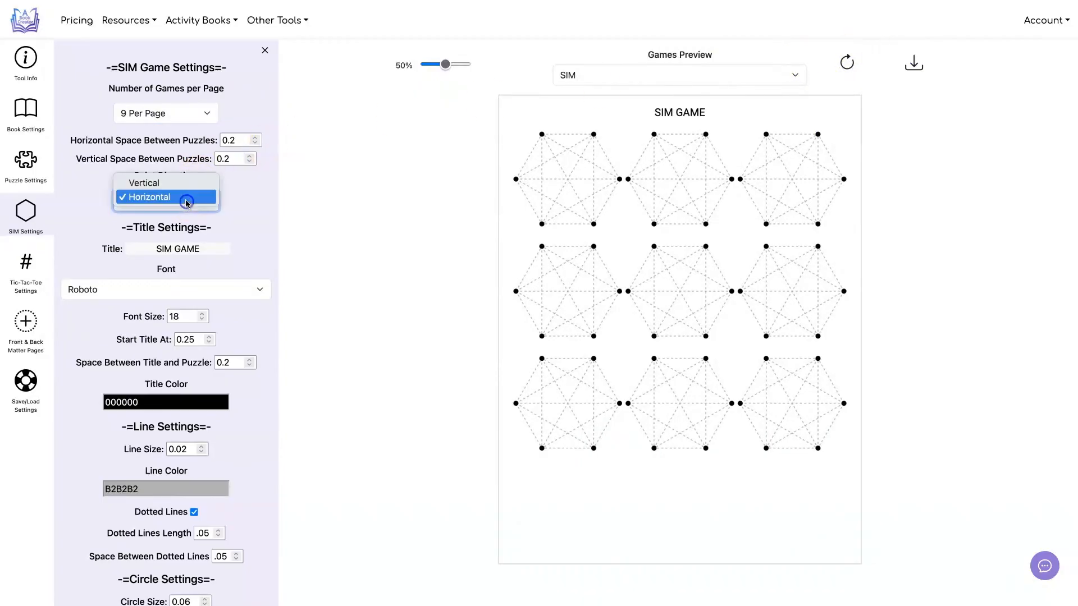
{"action": "left_click", "coordinate": [188, 188]}
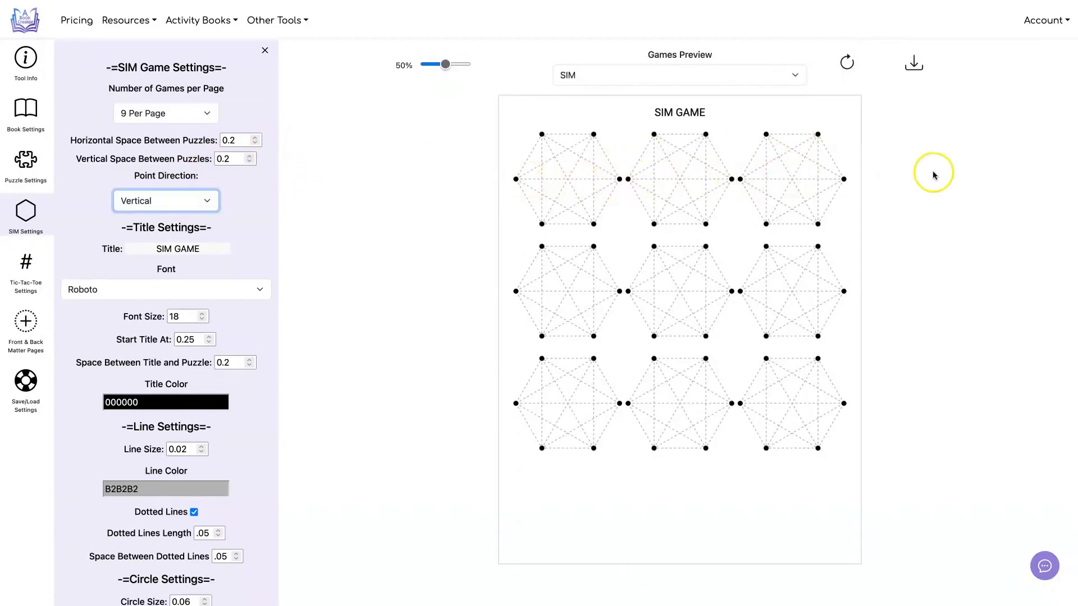
{"action": "left_click", "coordinate": [249, 156]}
{"action": "left_click", "coordinate": [249, 155]}
{"action": "left_click", "coordinate": [846, 61]}
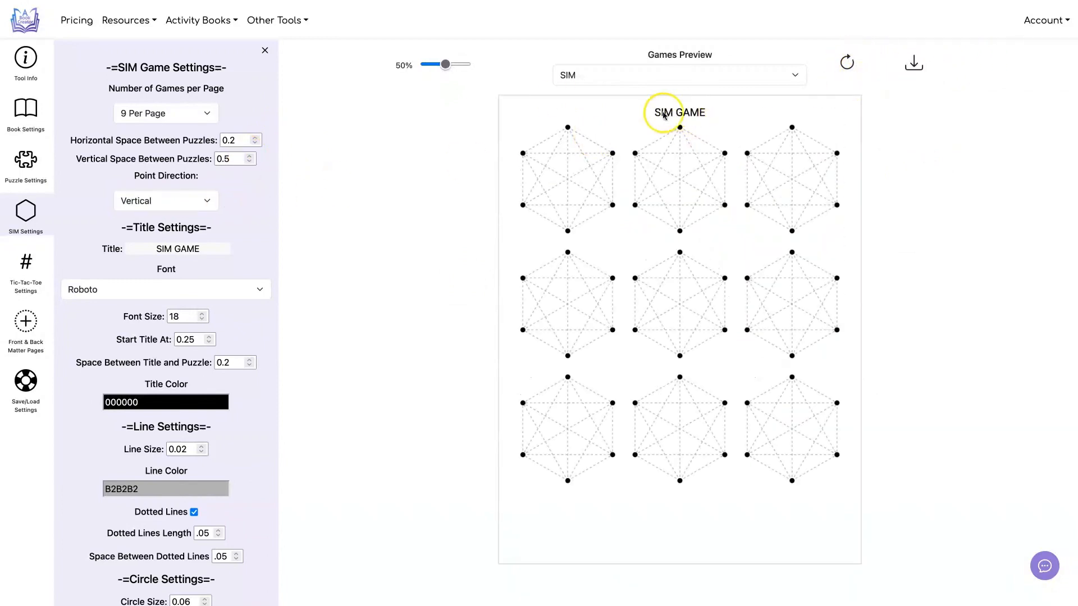
Step: Set the space between the SIM title and puzzle to 0.4 and refresh the preview
{"action": "left_click", "coordinate": [250, 363]}
{"action": "left_click", "coordinate": [250, 362]}
{"action": "left_click", "coordinate": [846, 60]}
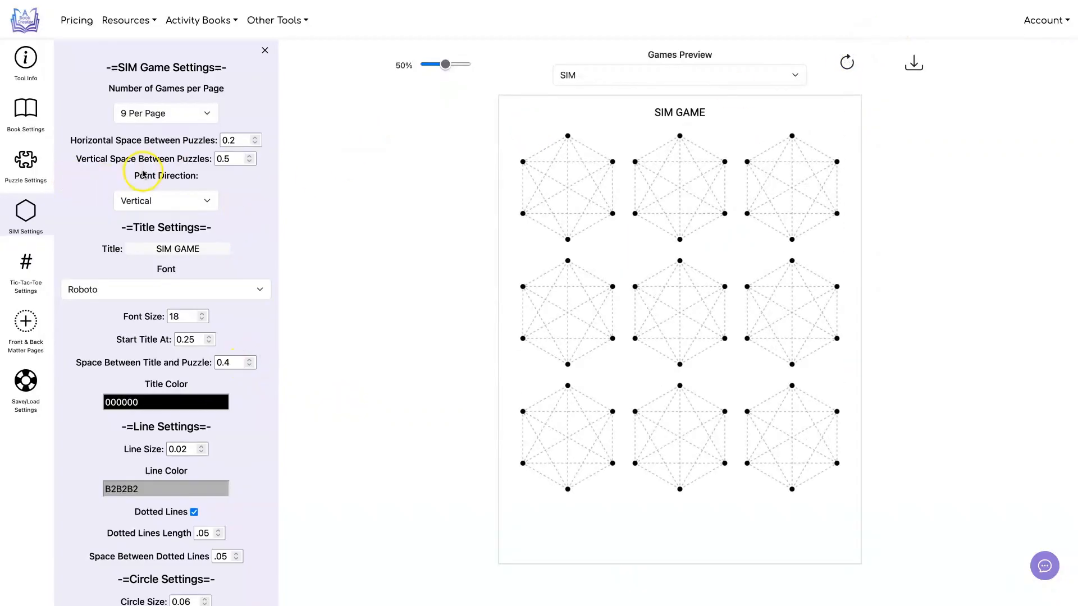
Step: Set the SIM dotted lines' length to 0.03 and the space between them to 0.07, refreshing the preview
{"action": "scroll", "coordinate": [138, 175], "scroll_direction": "down", "scroll_amount": 2}
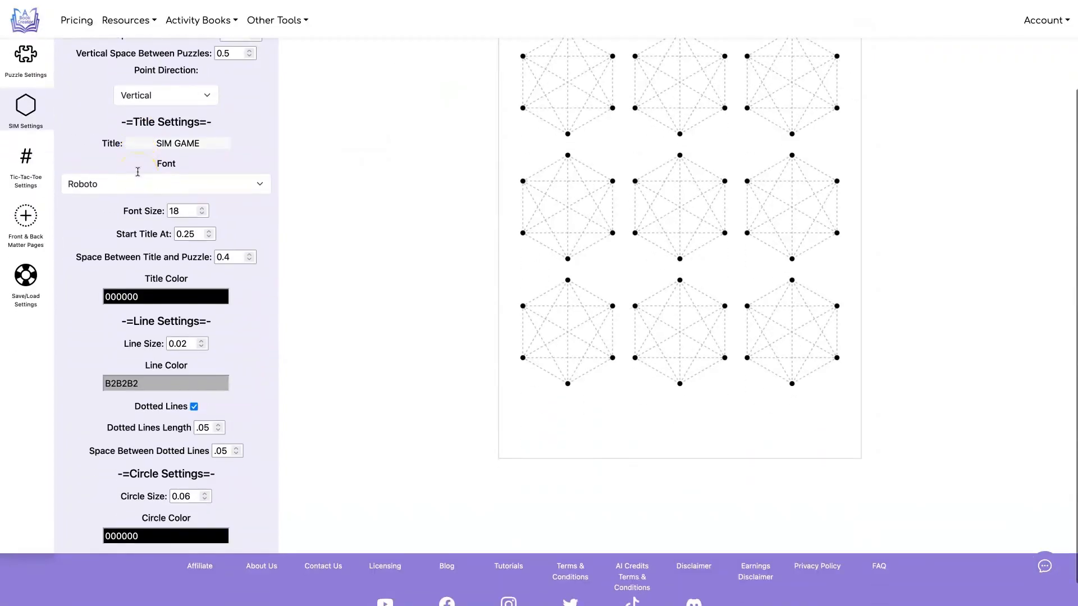
{"action": "scroll", "coordinate": [138, 171], "scroll_direction": "up", "scroll_amount": 2}
{"action": "scroll", "coordinate": [404, 146], "scroll_direction": "down", "scroll_amount": 2}
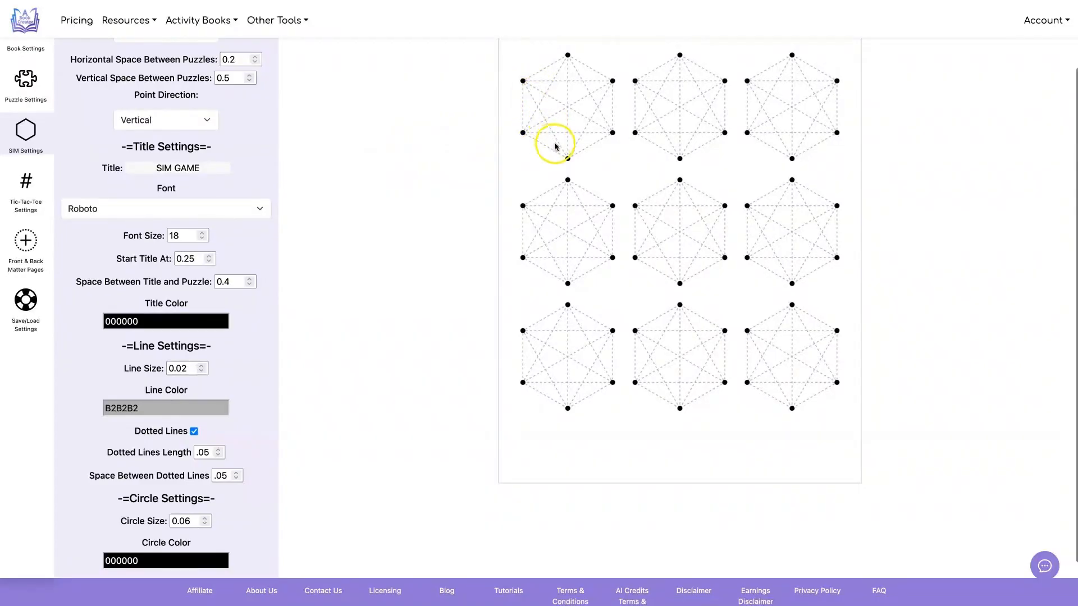
{"action": "left_click", "coordinate": [219, 456]}
{"action": "left_click", "coordinate": [218, 456]}
{"action": "scroll", "coordinate": [758, 209], "scroll_direction": "up", "scroll_amount": 2}
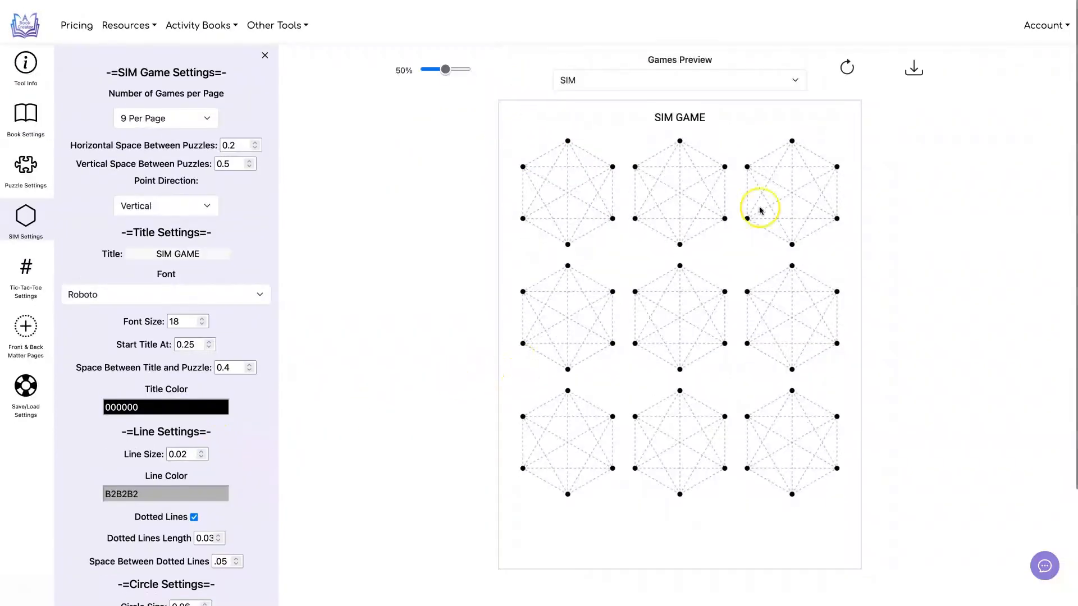
{"action": "left_click", "coordinate": [847, 63]}
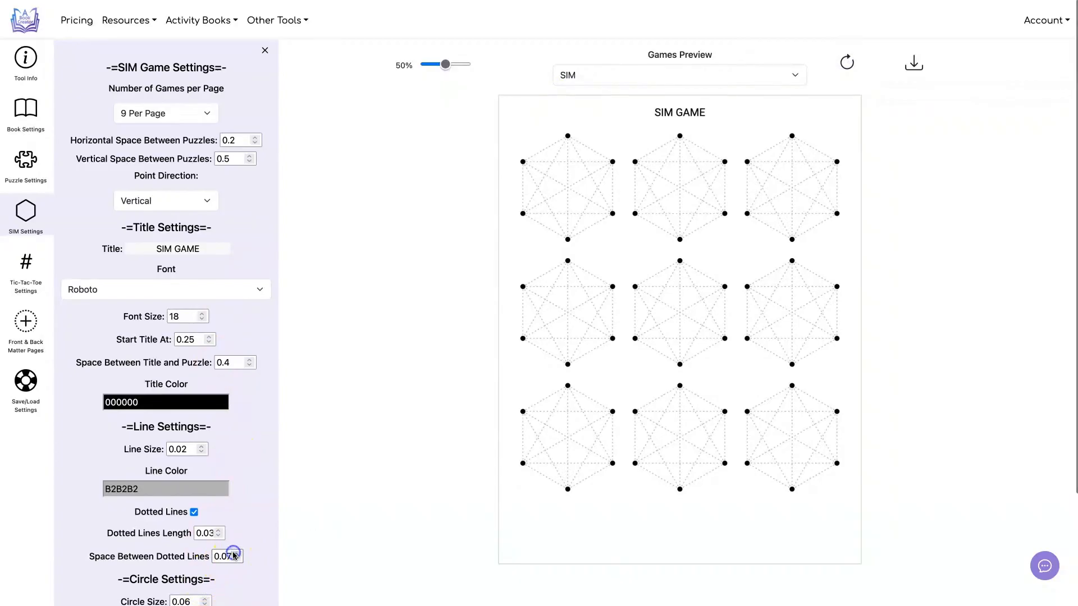
{"action": "left_click", "coordinate": [842, 64]}
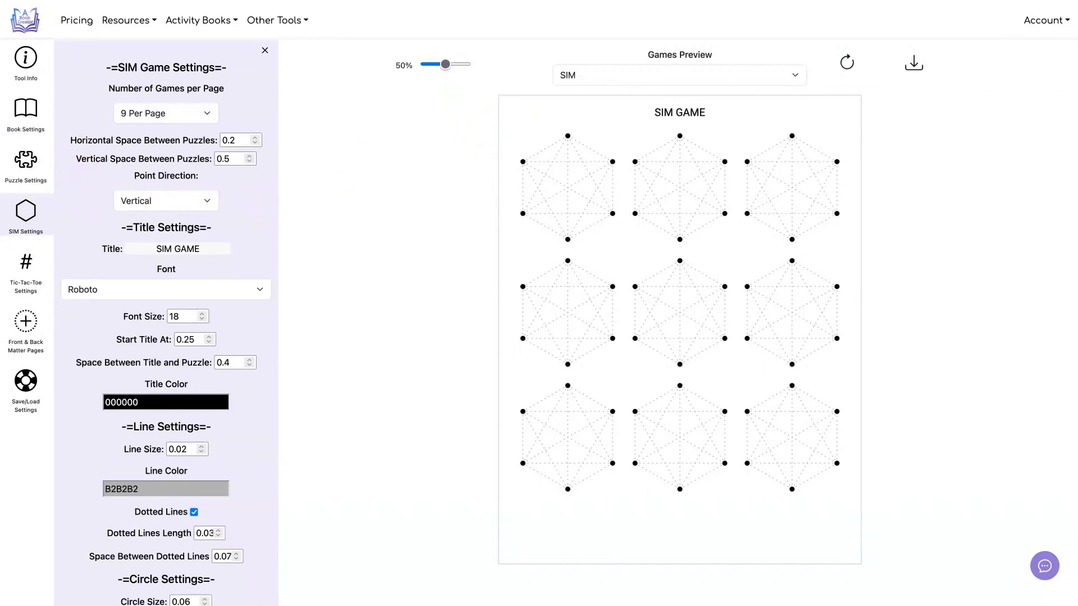
Step: Exclude the SIM Game from the book, open the Tic-Tac-Toe settings and refresh the preview
{"action": "left_click", "coordinate": [26, 163]}
{"action": "left_click", "coordinate": [190, 148]}
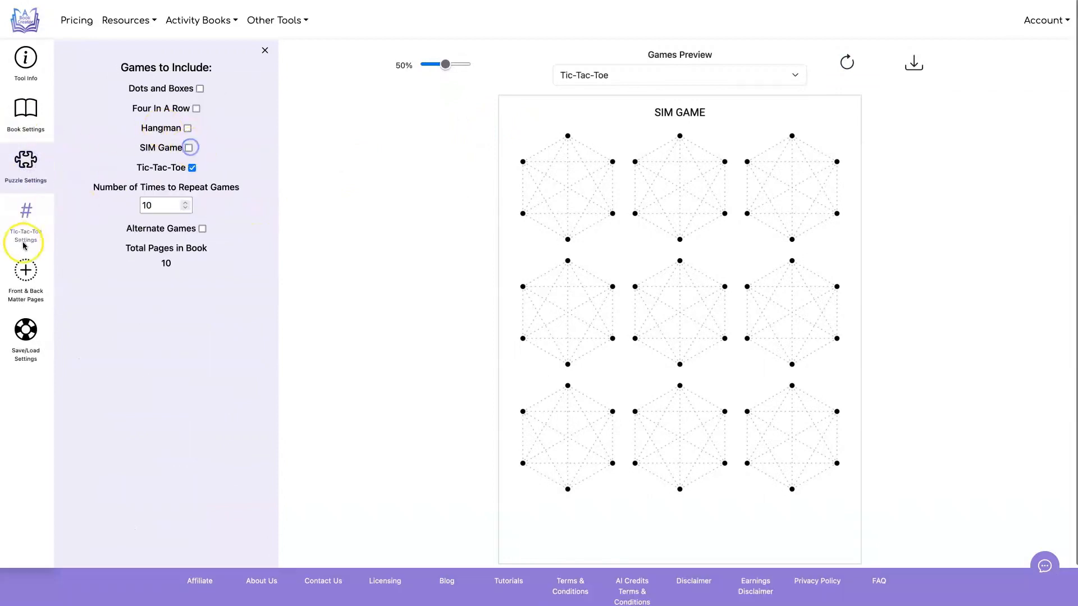
{"action": "left_click", "coordinate": [25, 214]}
{"action": "left_click", "coordinate": [842, 63]}
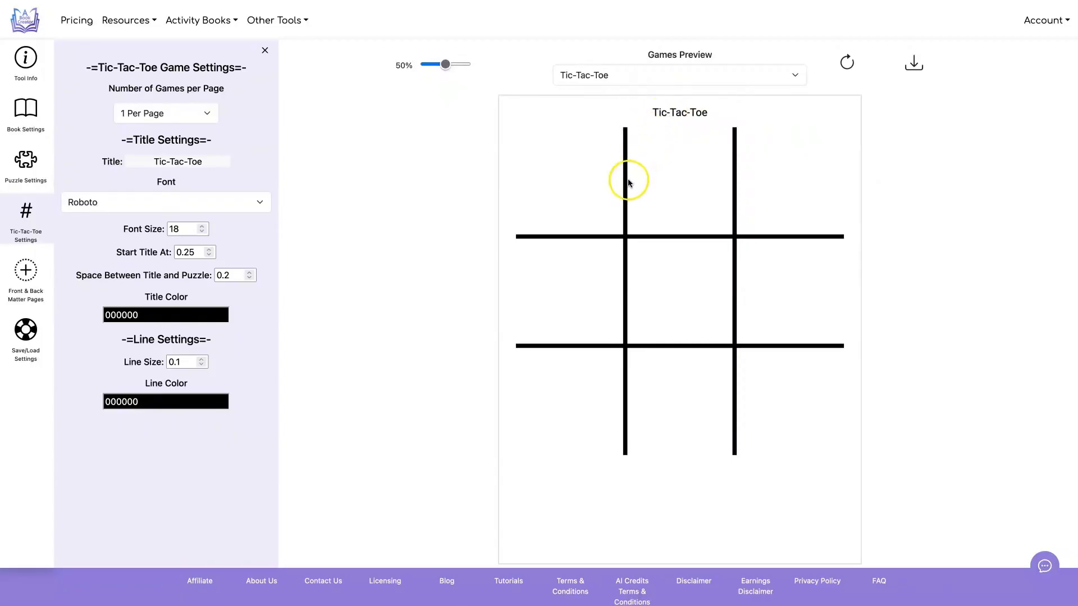
Step: Set the Tic-Tac-Toe title start to 0.27 and the space between title and puzzle to 0.6, refreshing the preview
{"action": "left_click", "coordinate": [249, 272]}
{"action": "left_click", "coordinate": [249, 272]}
{"action": "left_click", "coordinate": [249, 272]}
{"action": "left_click", "coordinate": [845, 59]}
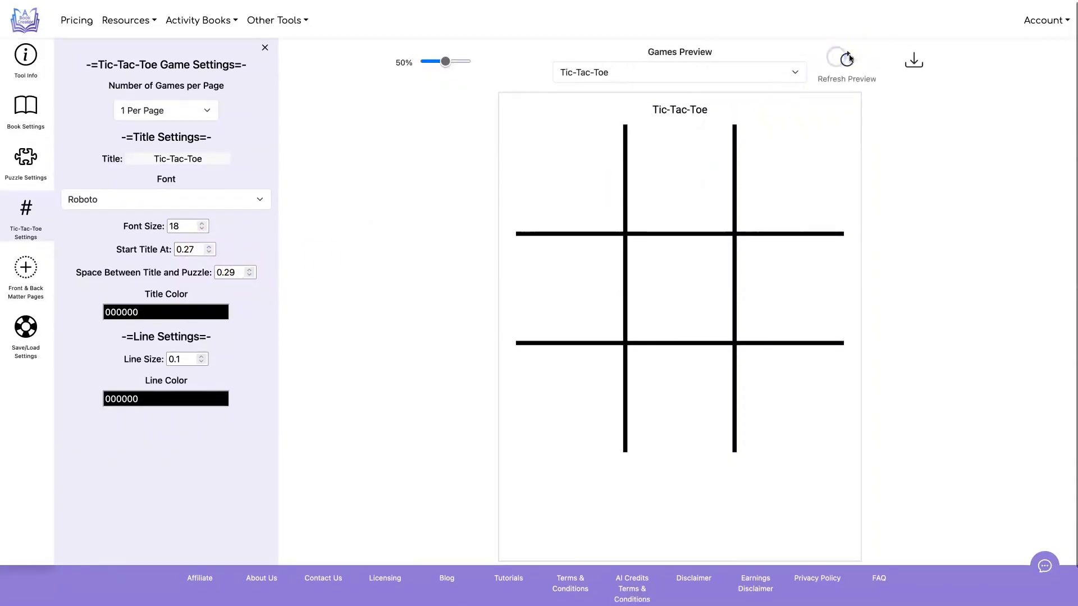
{"action": "double_click", "coordinate": [224, 274]}
{"action": "type", "text": "0.6"}
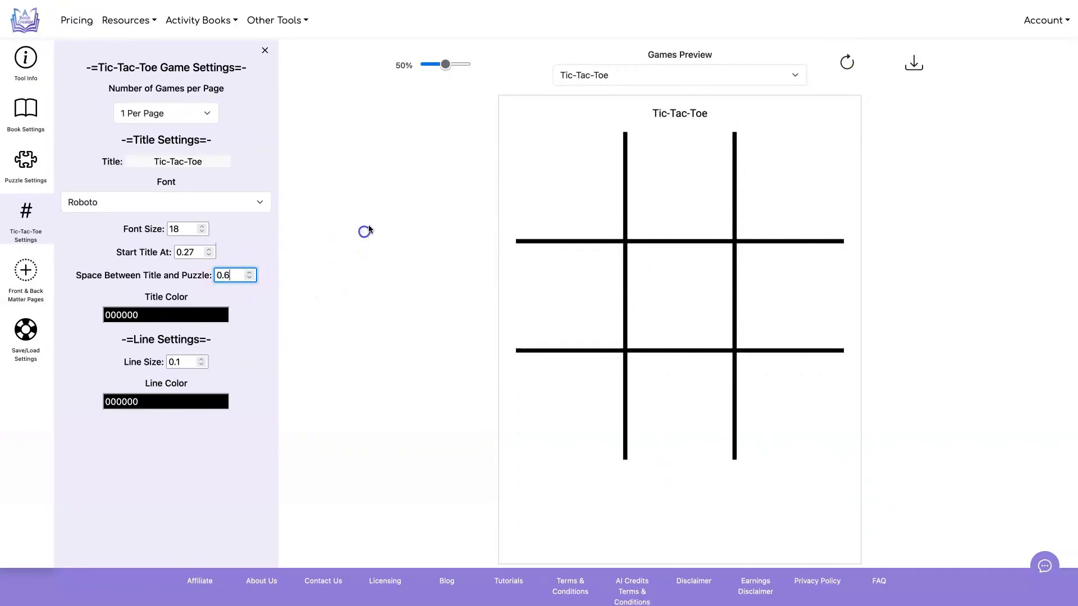
{"action": "left_click", "coordinate": [847, 61]}
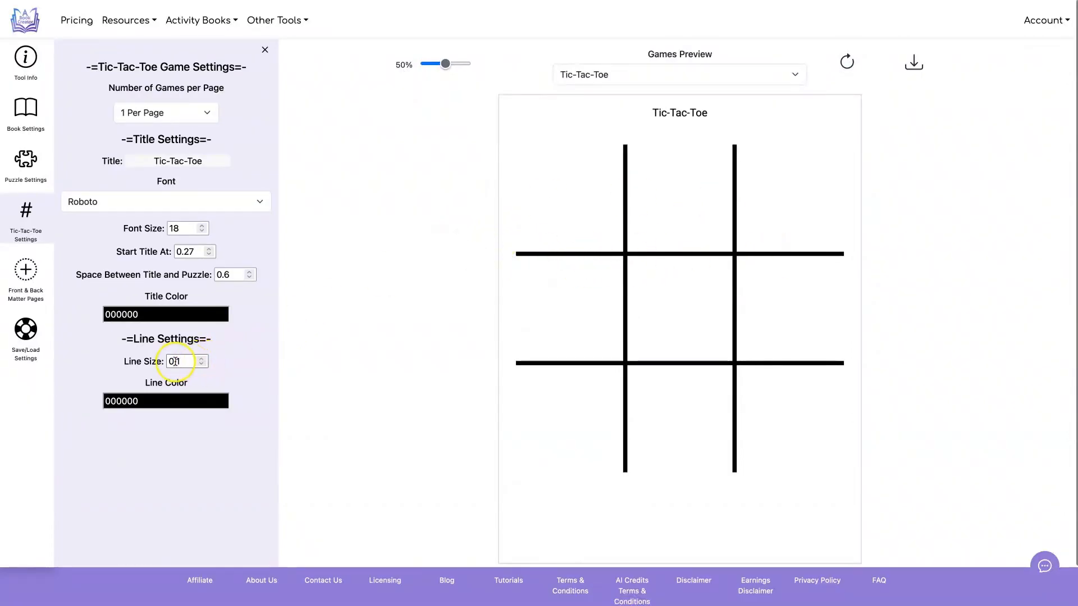
Step: Set the Tic-Tac-Toe line size to 0.05 and refresh the preview
{"action": "key", "text": "BackSpace"}
{"action": "type", "text": "05"}
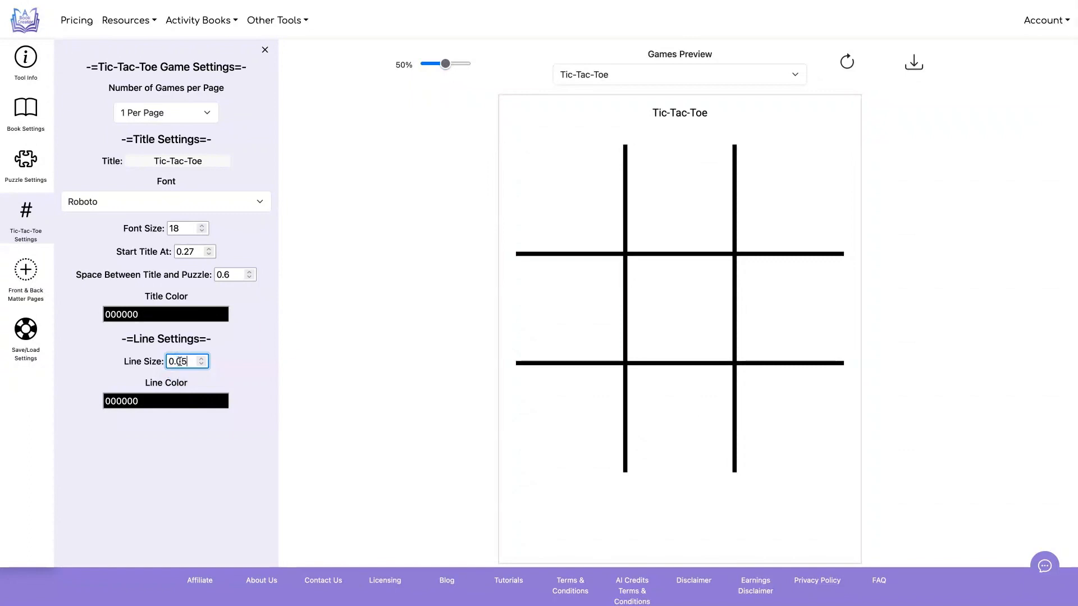
{"action": "left_click", "coordinate": [848, 58]}
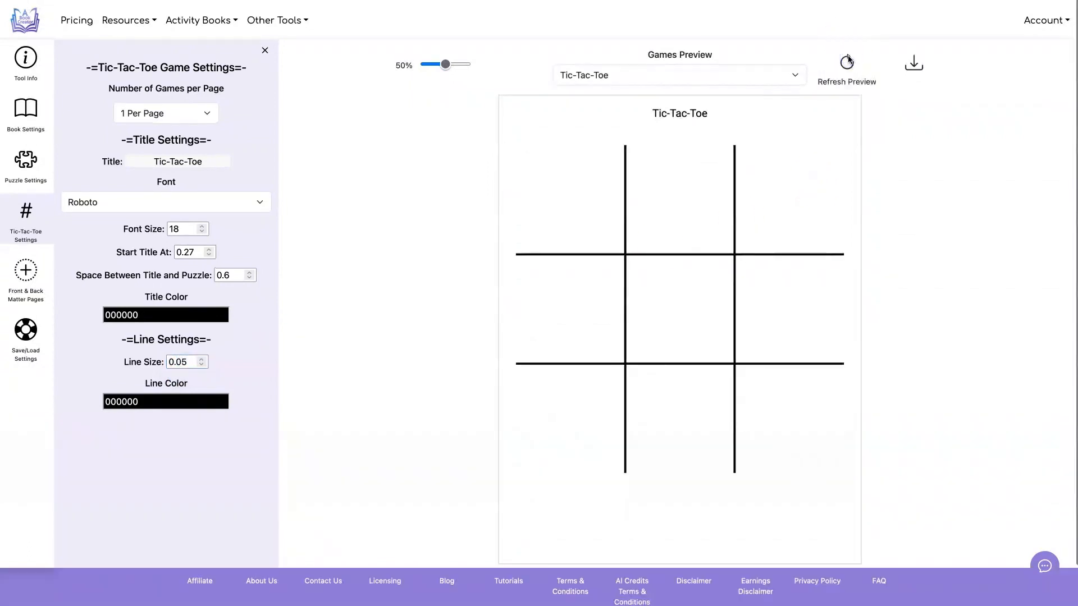
Step: Try grey 989898 as the Tic-Tac-Toe line color in the preview and restore black 000000
{"action": "left_click", "coordinate": [200, 406]}
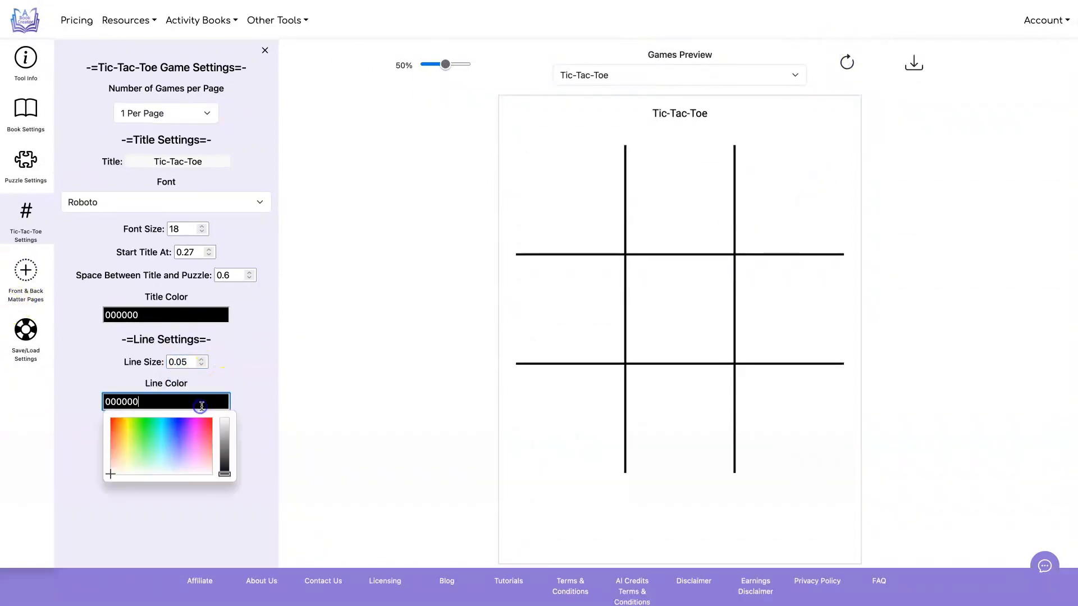
{"action": "left_click", "coordinate": [138, 417]}
{"action": "left_click", "coordinate": [879, 158]}
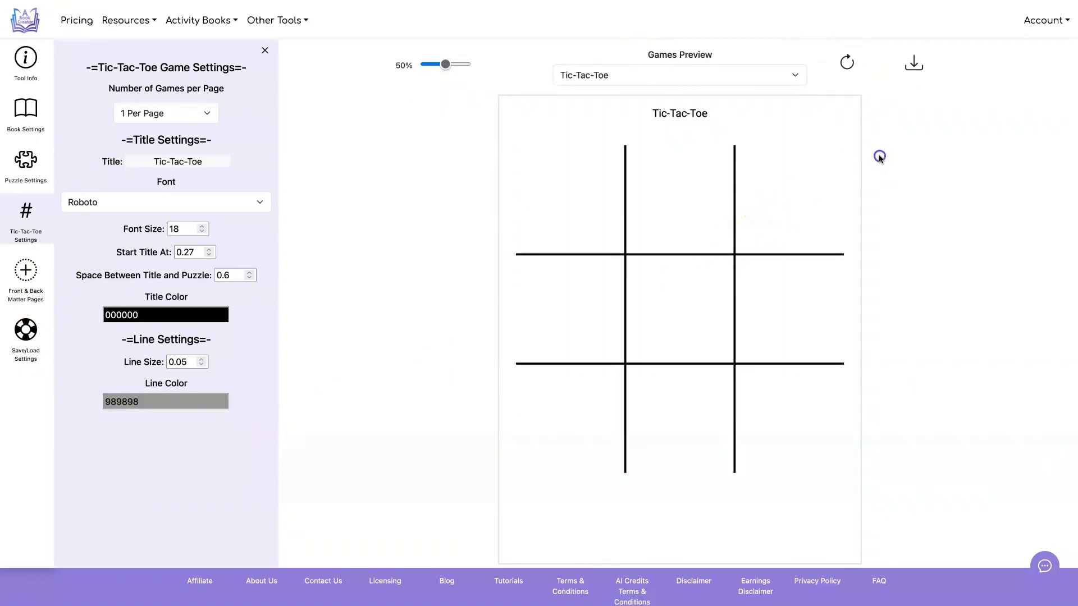
{"action": "left_click", "coordinate": [848, 62]}
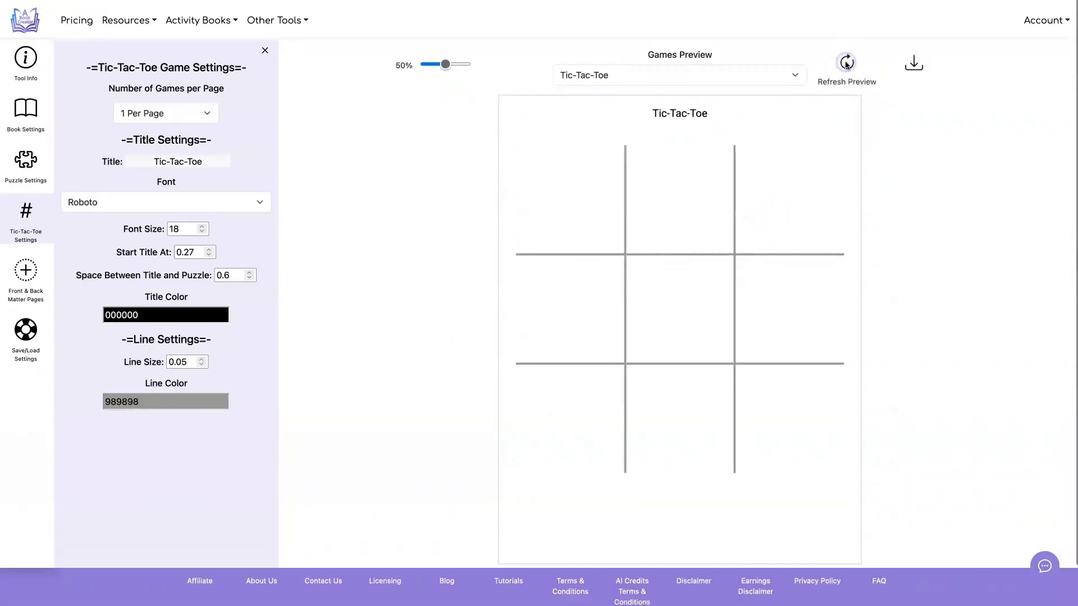
{"action": "left_click", "coordinate": [178, 399]}
{"action": "left_click_drag", "start_coordinate": [224, 433], "coordinate": [234, 551]}
{"action": "left_click", "coordinate": [265, 357]}
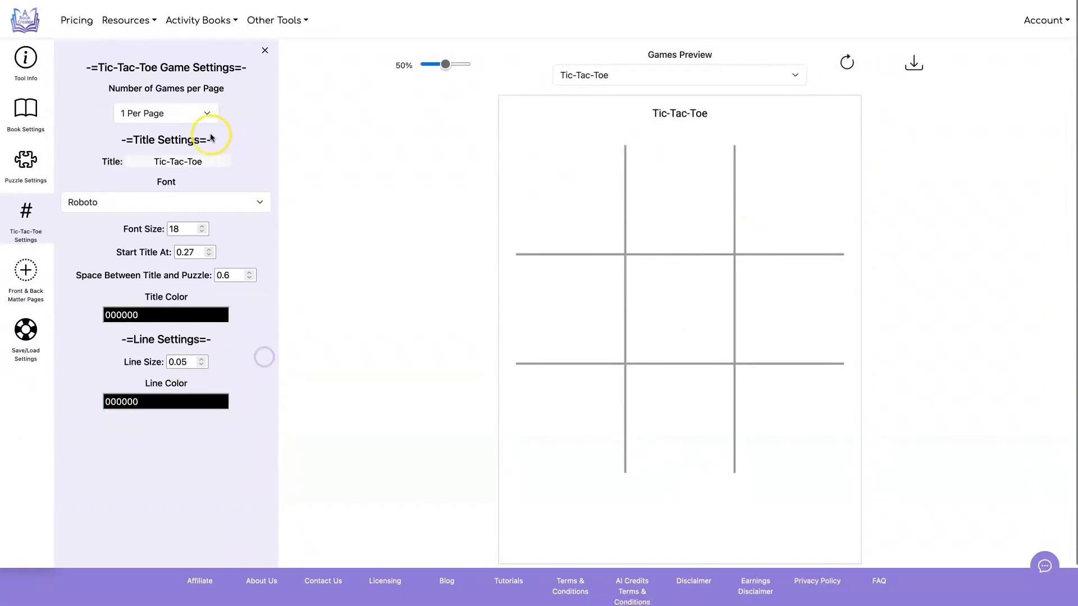
Step: Try layouts of 2, 4 and 6 Tic-Tac-Toe games per page, refreshing the preview for each
{"action": "left_click", "coordinate": [195, 117]}
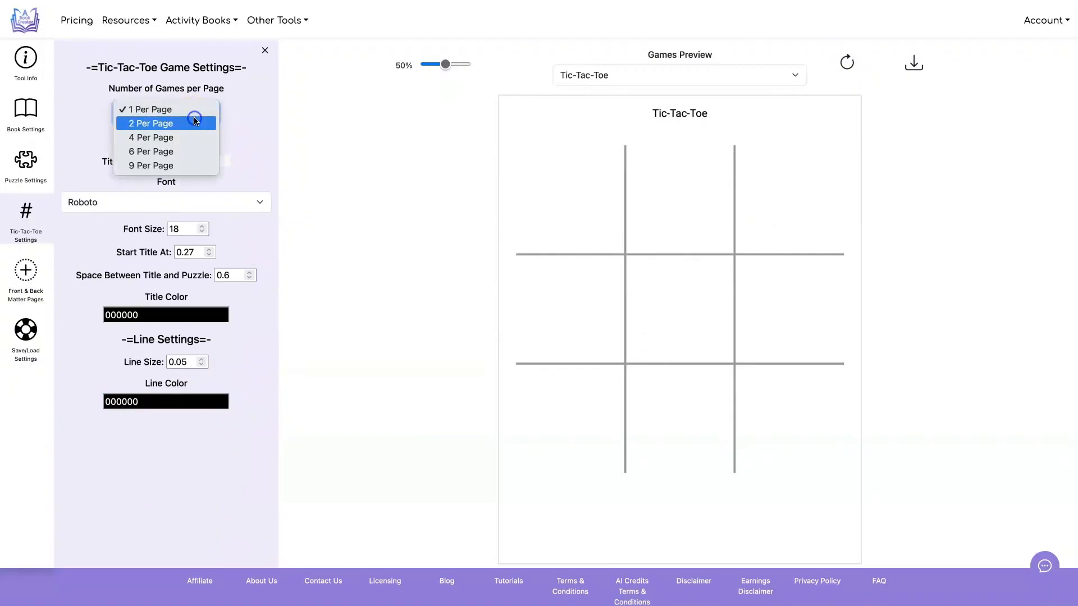
{"action": "left_click", "coordinate": [197, 121]}
{"action": "left_click", "coordinate": [846, 59]}
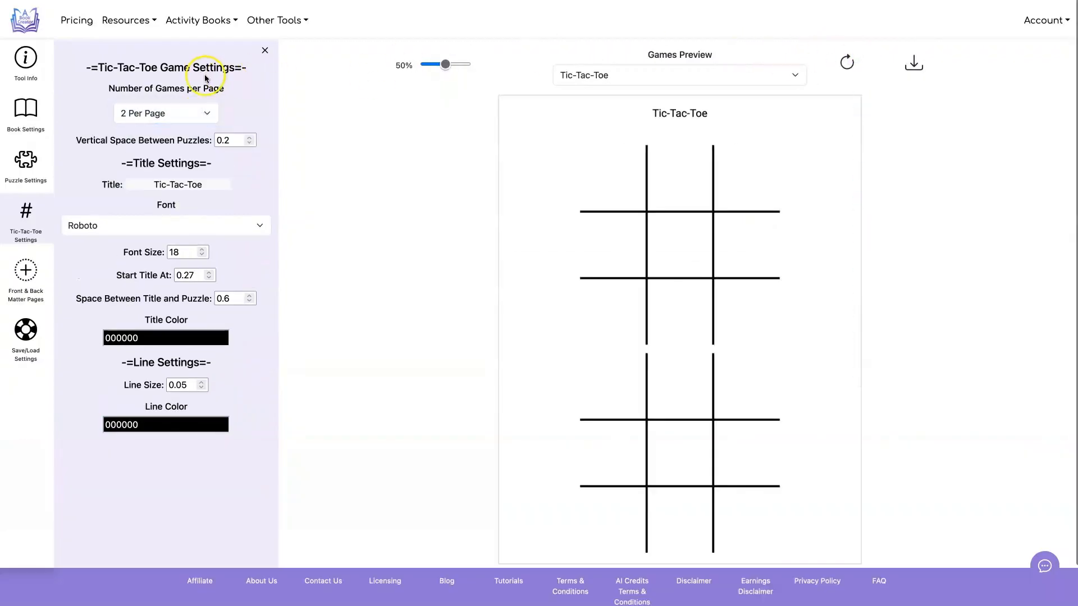
{"action": "left_click", "coordinate": [188, 106]}
{"action": "left_click", "coordinate": [163, 120]}
{"action": "left_click", "coordinate": [846, 61]}
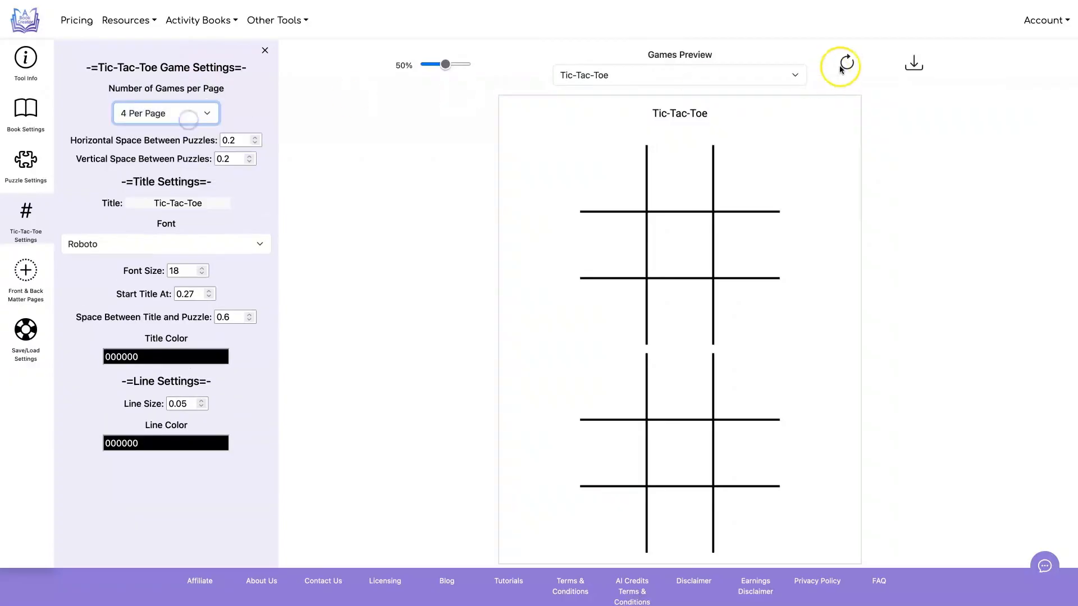
{"action": "left_click", "coordinate": [194, 111]}
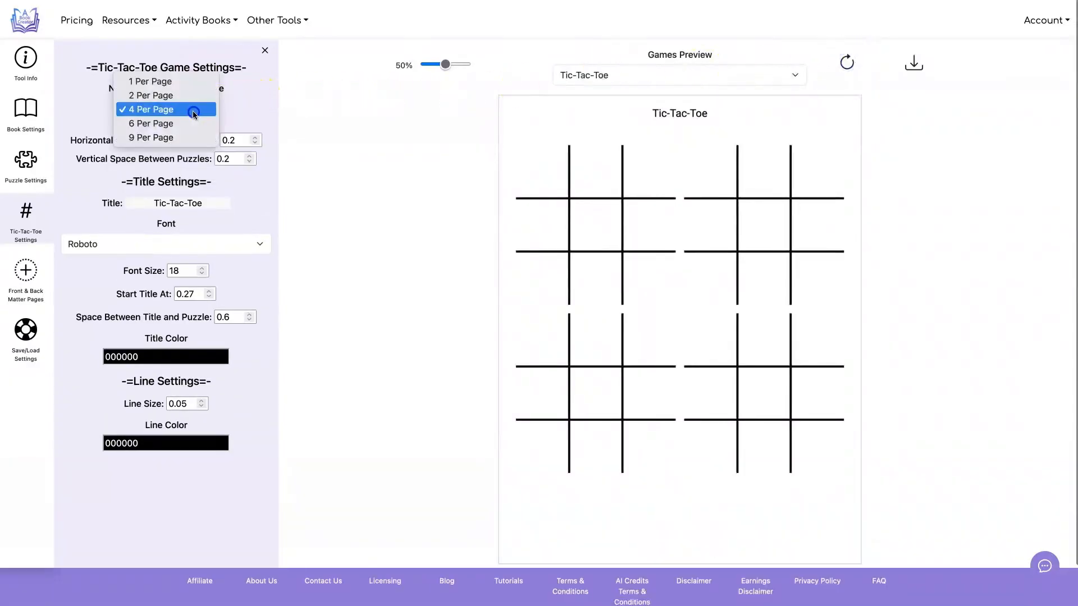
{"action": "left_click", "coordinate": [194, 123]}
{"action": "left_click", "coordinate": [846, 61]}
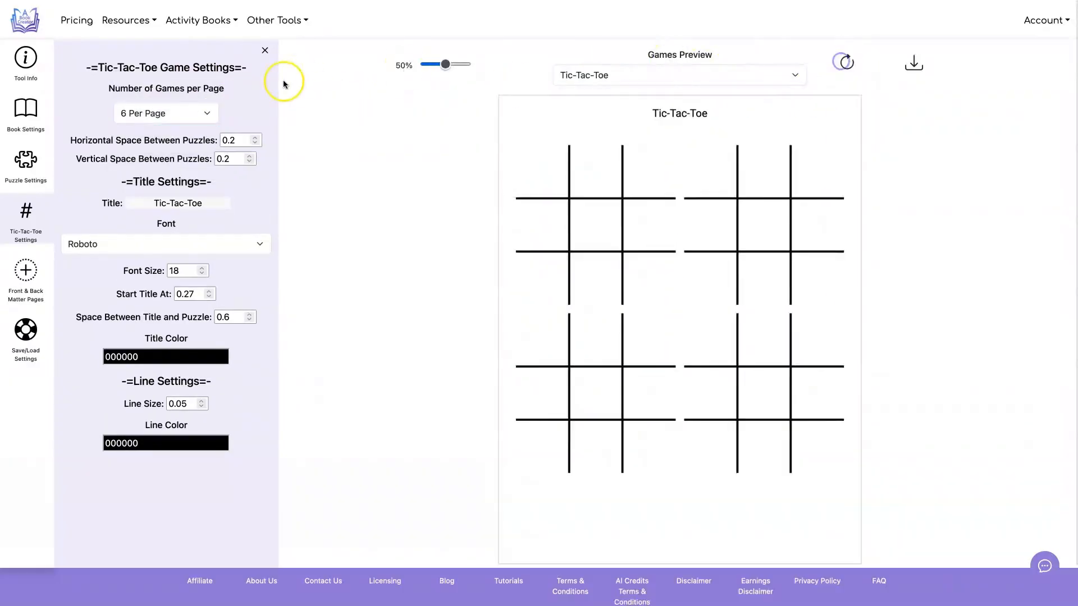
Step: Set Tic-Tac-Toe to 9 games per page with 0.4 horizontal and 0.7 vertical space between puzzles, refreshing the preview
{"action": "left_click", "coordinate": [190, 114]}
{"action": "left_click", "coordinate": [191, 122]}
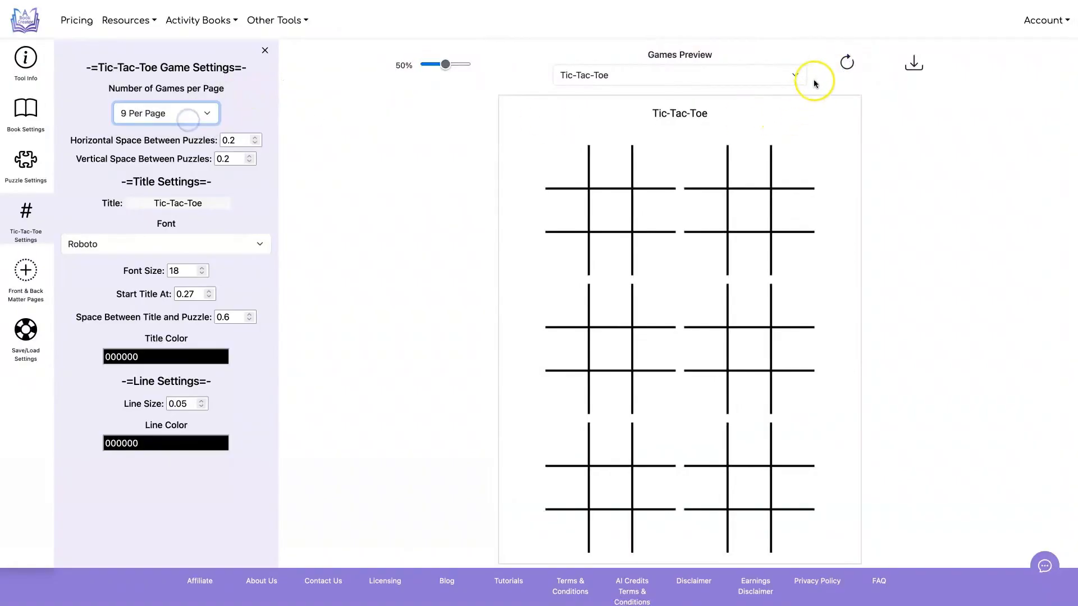
{"action": "left_click", "coordinate": [842, 62]}
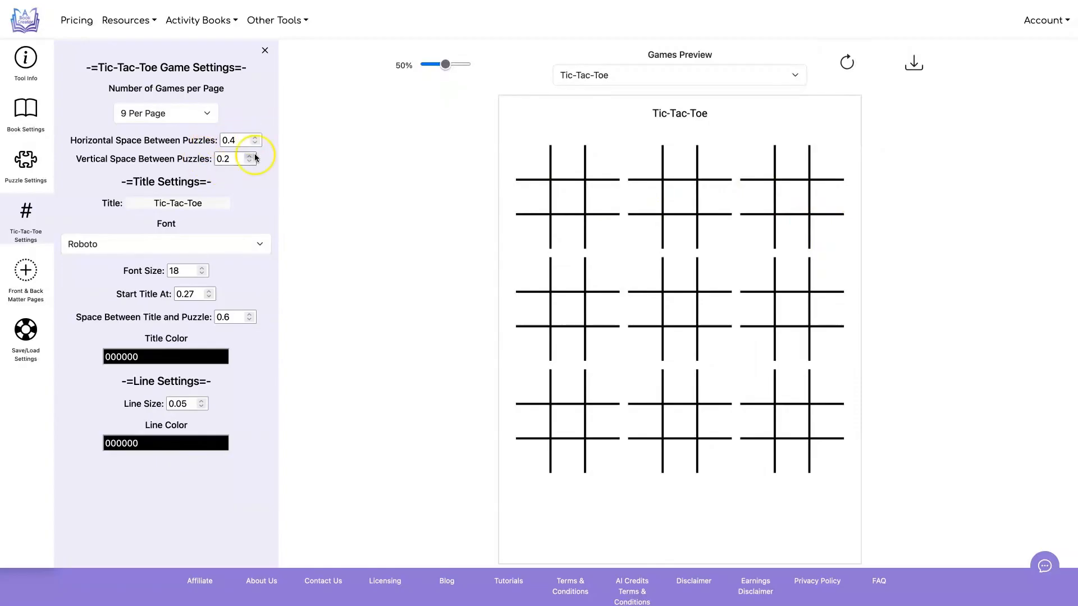
{"action": "left_click", "coordinate": [847, 64]}
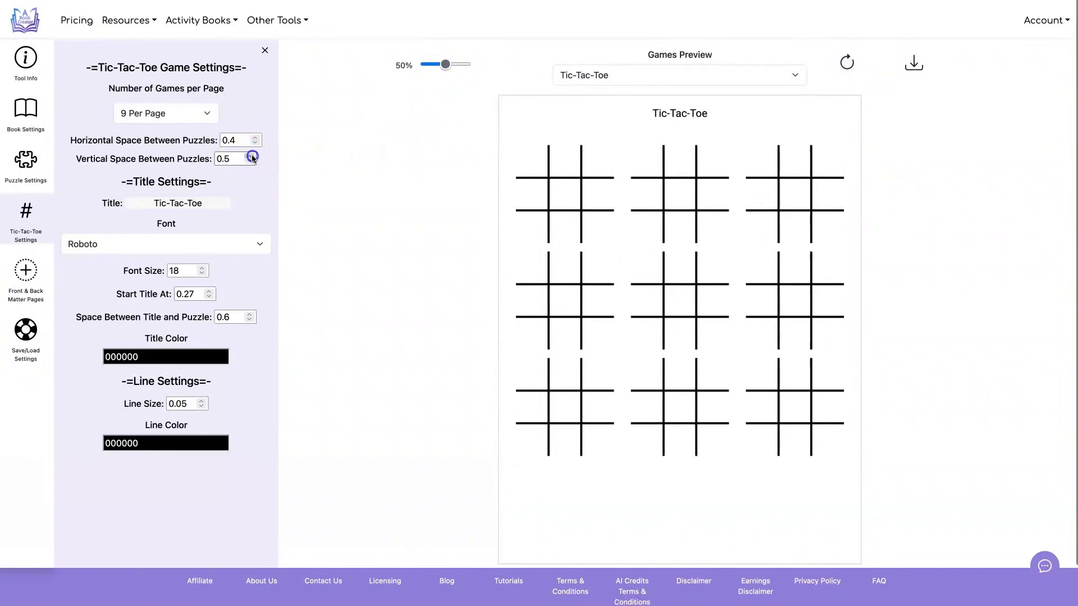
{"action": "left_click", "coordinate": [846, 64]}
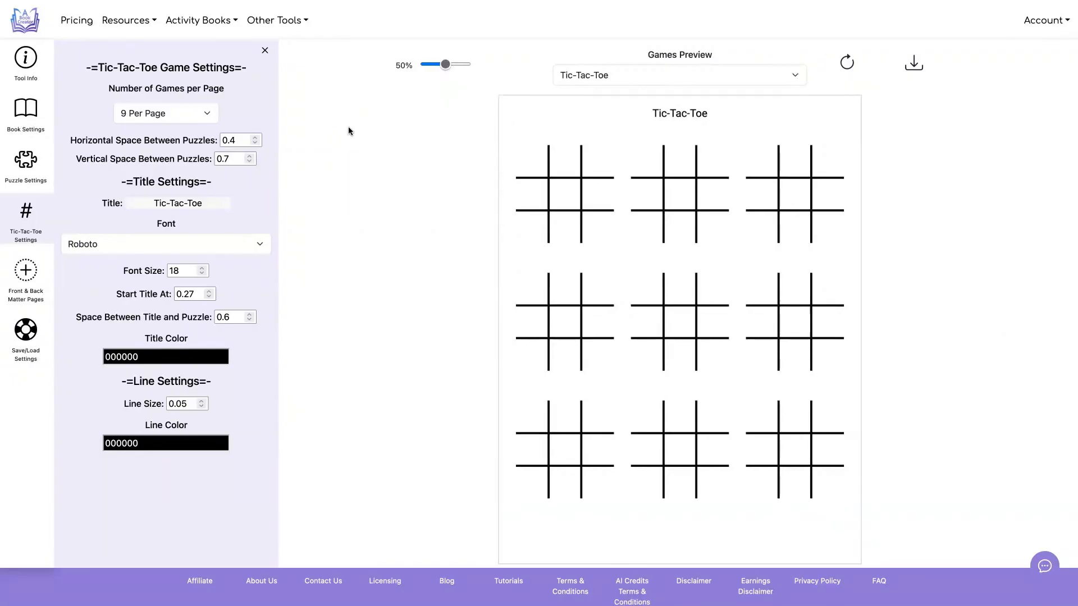
Step: Look at the front and back matter page options and open the save/load settings
{"action": "left_click", "coordinate": [25, 273]}
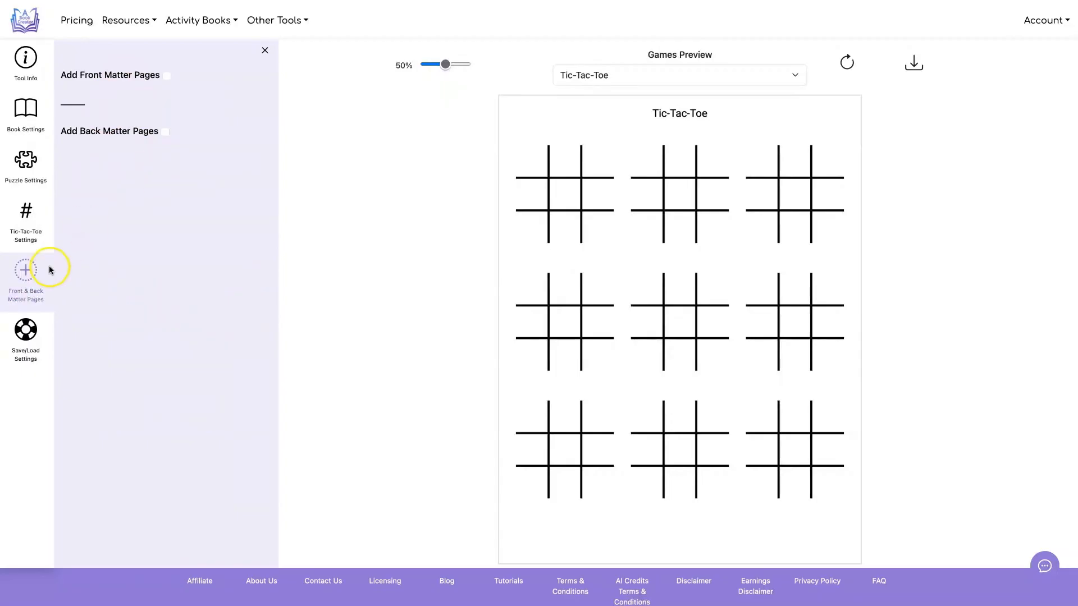
{"action": "left_click", "coordinate": [30, 326]}
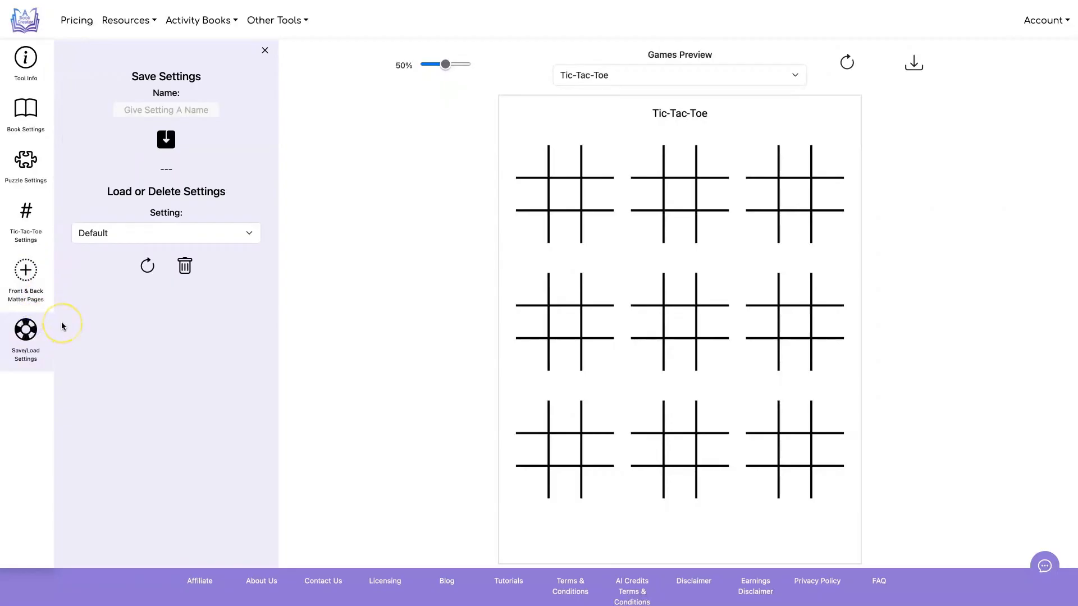